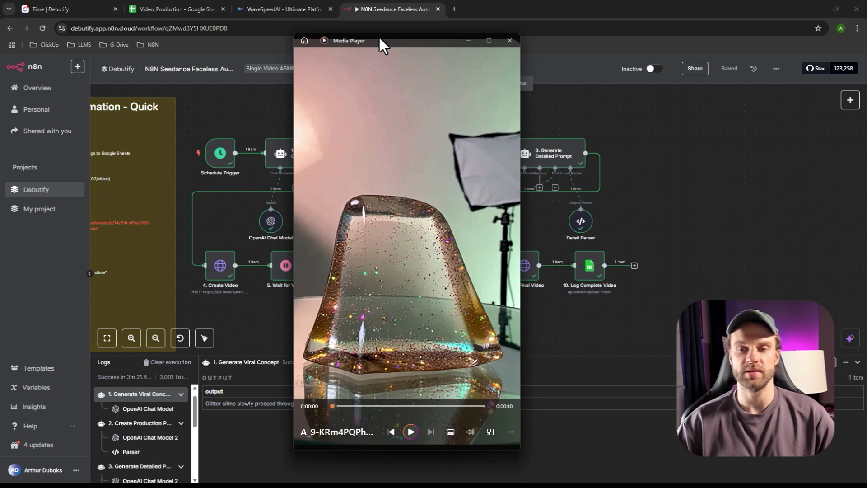
Play the generated glitter slime video in the media player and close the player
{"action": "left_click_drag", "start_coordinate": [379, 37], "coordinate": [692, 51]}
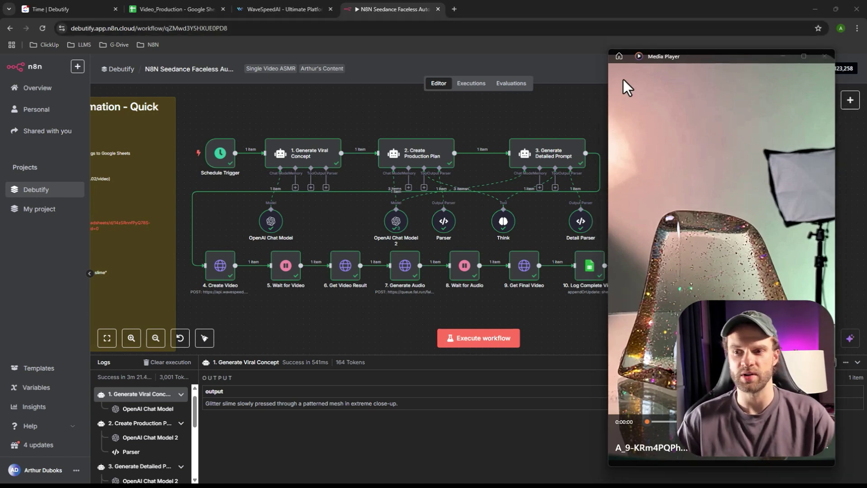
{"action": "left_click_drag", "start_coordinate": [671, 55], "coordinate": [396, 35]}
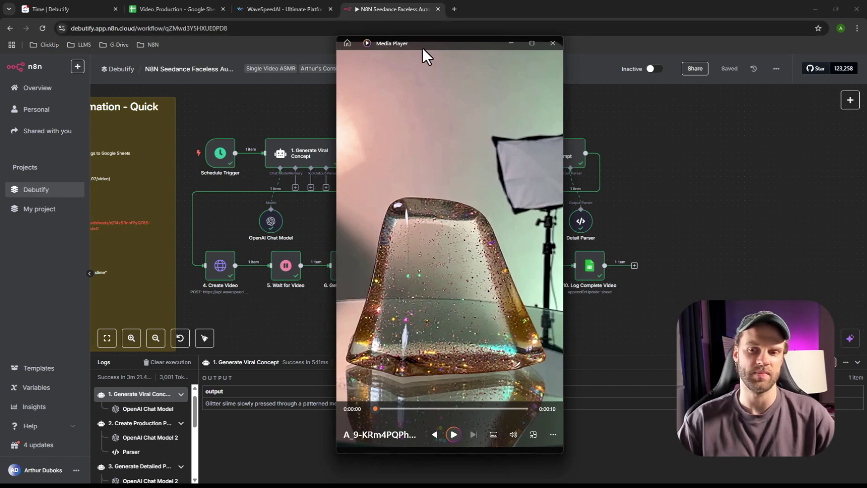
{"action": "left_click_drag", "start_coordinate": [423, 48], "coordinate": [346, 40]}
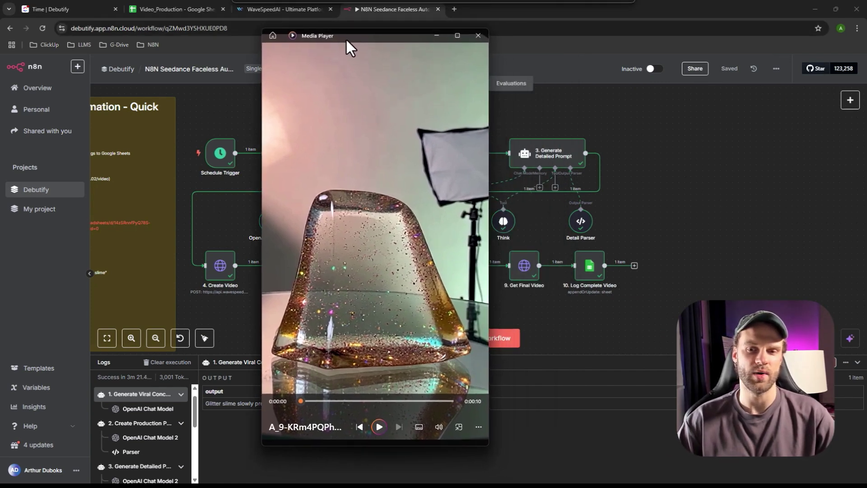
{"action": "left_click", "coordinate": [378, 427]}
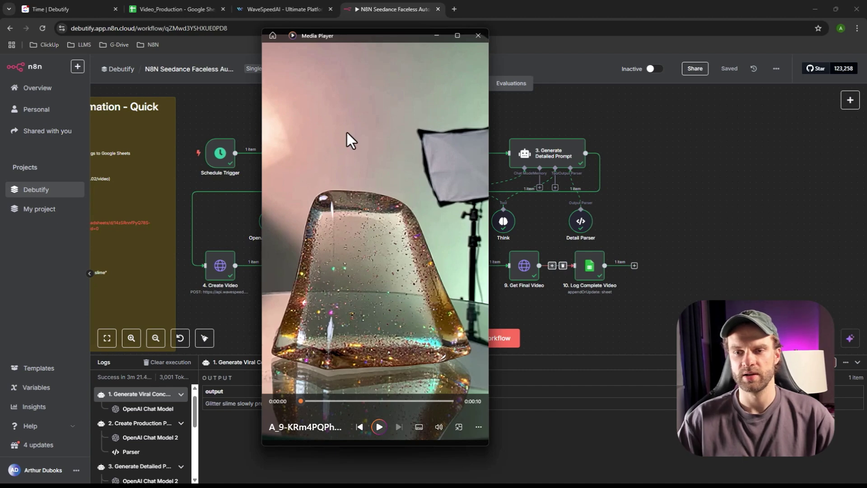
{"action": "left_click", "coordinate": [478, 36]}
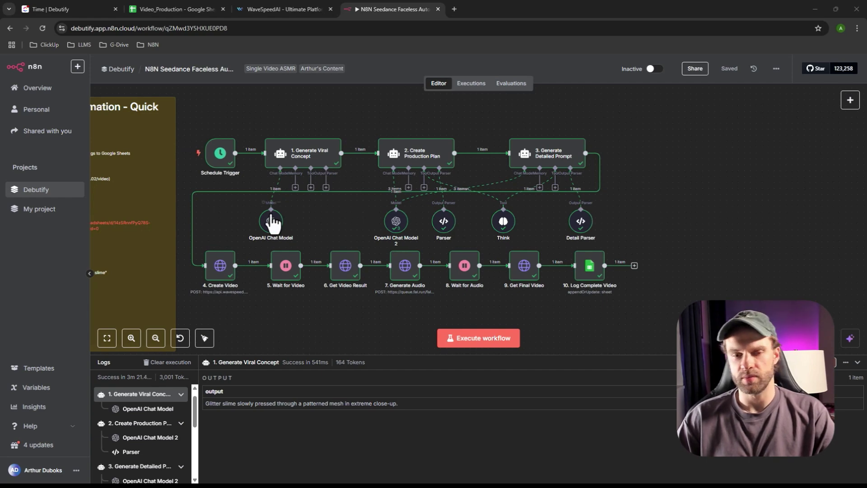
Set the Schedule Trigger to run on an hourly interval with 9 hours between triggers
{"action": "scroll", "coordinate": [241, 178], "scroll_direction": "right", "scroll_amount": 3}
{"action": "scroll", "coordinate": [240, 183], "scroll_direction": "left", "scroll_amount": 5}
{"action": "scroll", "coordinate": [241, 183], "scroll_direction": "left", "scroll_amount": 5}
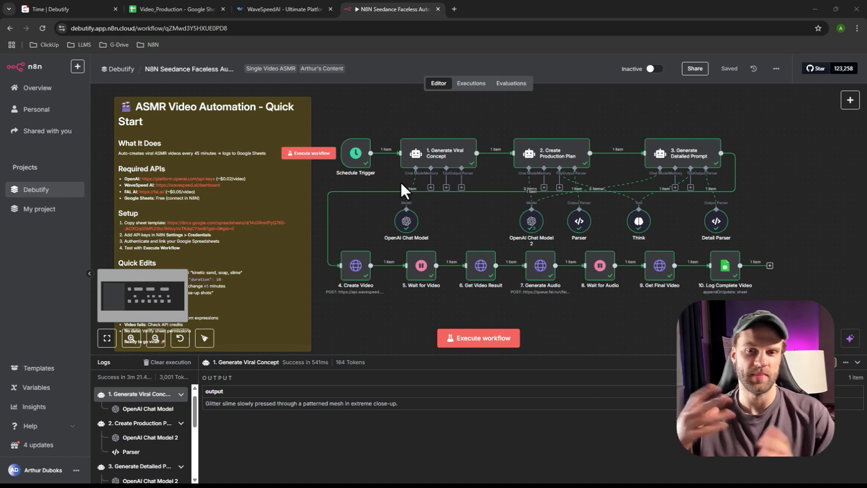
{"action": "scroll", "coordinate": [404, 199], "scroll_direction": "up", "scroll_amount": 1}
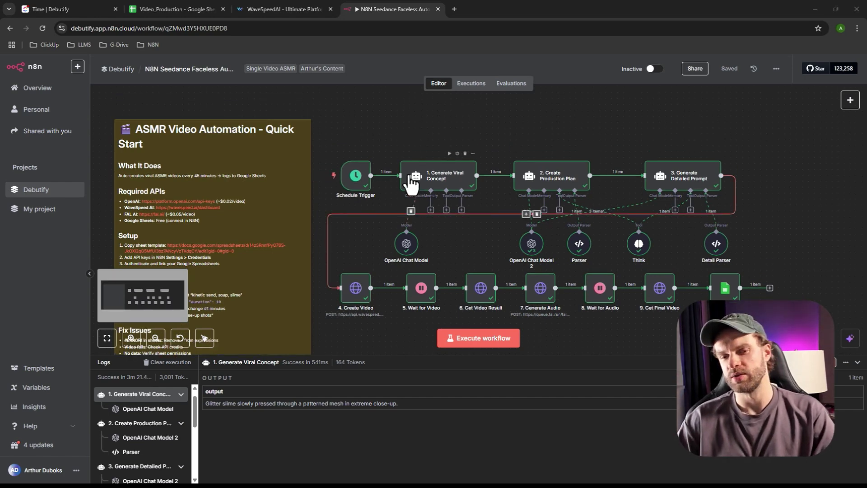
{"action": "scroll", "coordinate": [375, 170], "scroll_direction": "up", "scroll_amount": 2}
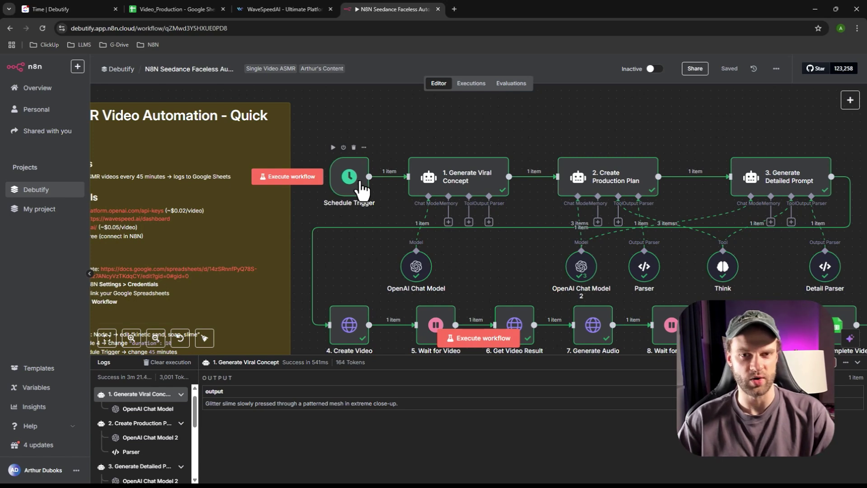
{"action": "scroll", "coordinate": [412, 198], "scroll_direction": "down", "scroll_amount": 2}
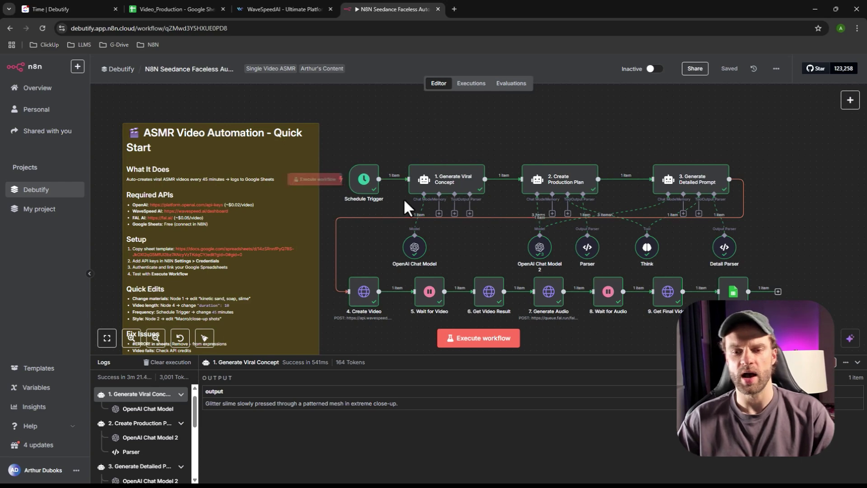
{"action": "scroll", "coordinate": [366, 194], "scroll_direction": "up", "scroll_amount": 4}
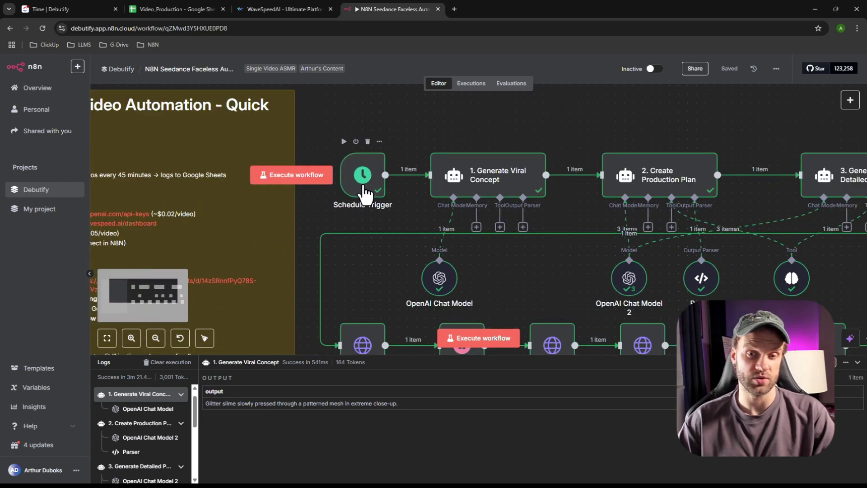
{"action": "double_click", "coordinate": [364, 194]}
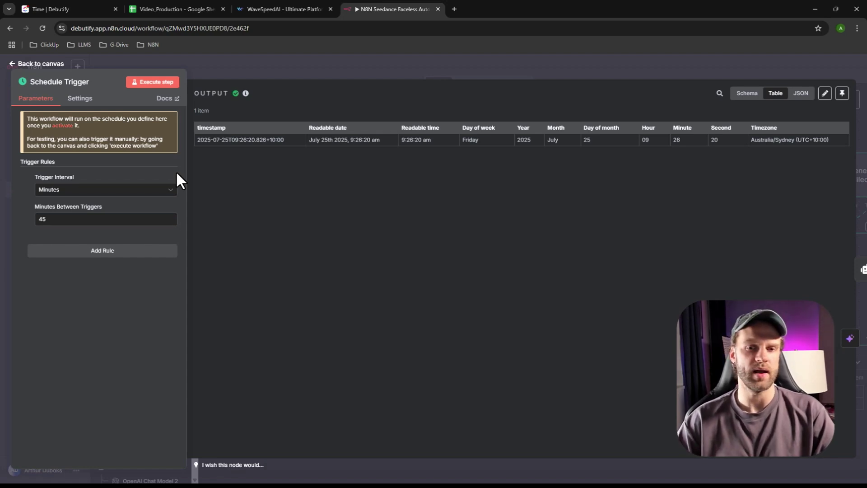
{"action": "left_click", "coordinate": [68, 204]}
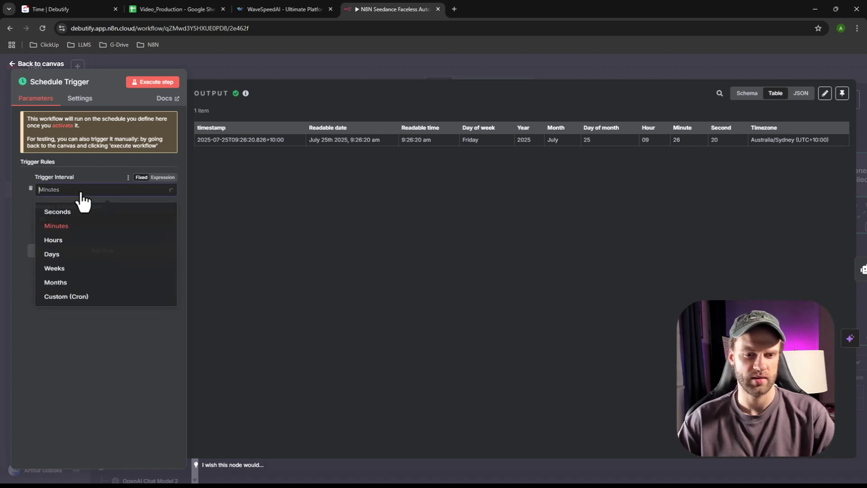
{"action": "left_click", "coordinate": [54, 243]}
{"action": "double_click", "coordinate": [57, 219]}
{"action": "type", "text": "9"}
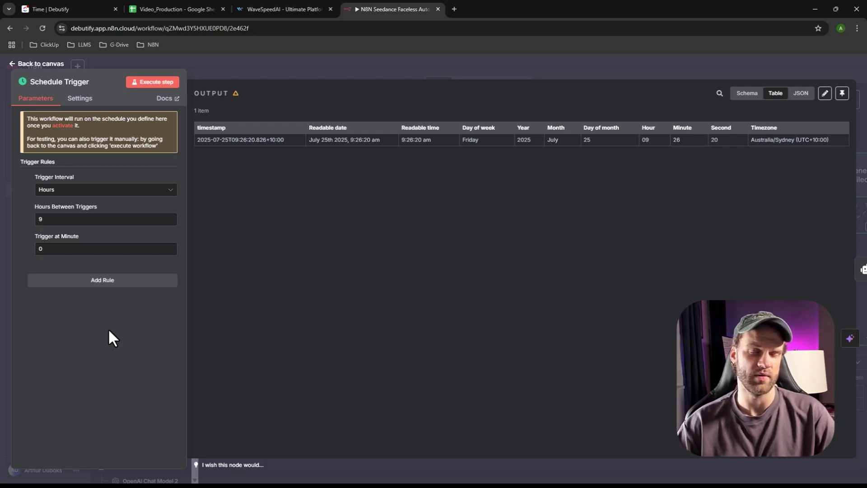
{"action": "left_click", "coordinate": [35, 66]}
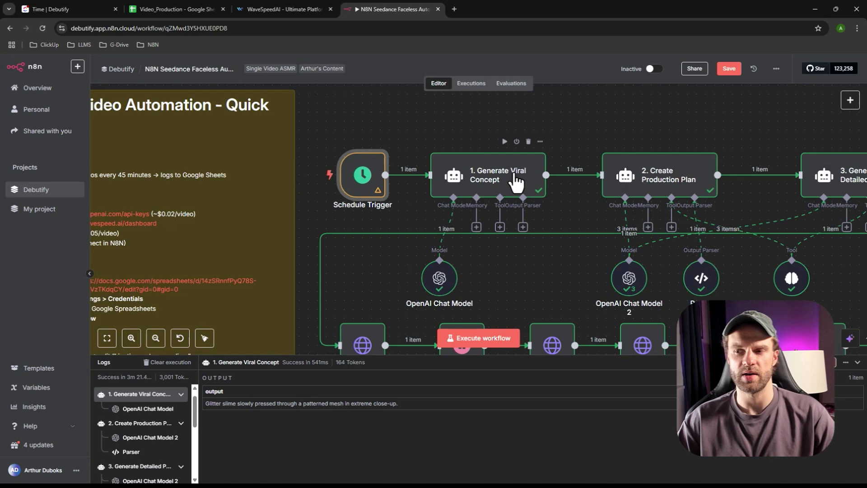
Save the workflow and activate it so it runs on its schedule
{"action": "left_click", "coordinate": [729, 69]}
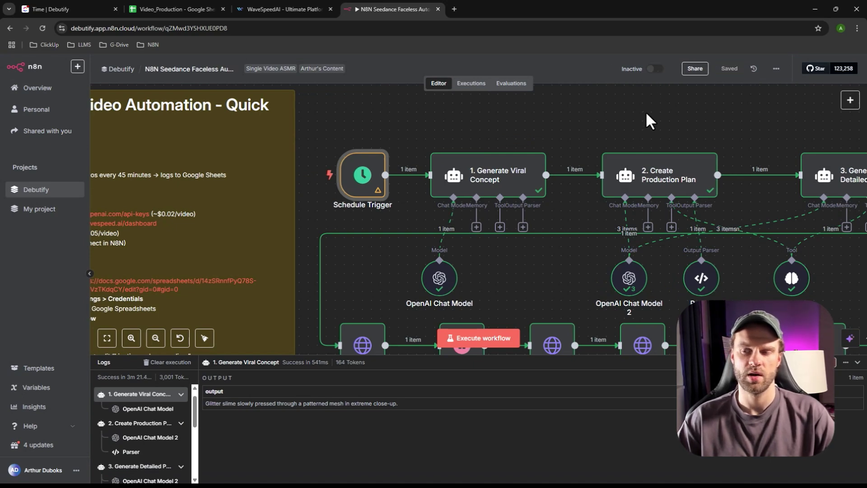
{"action": "left_click", "coordinate": [655, 68]}
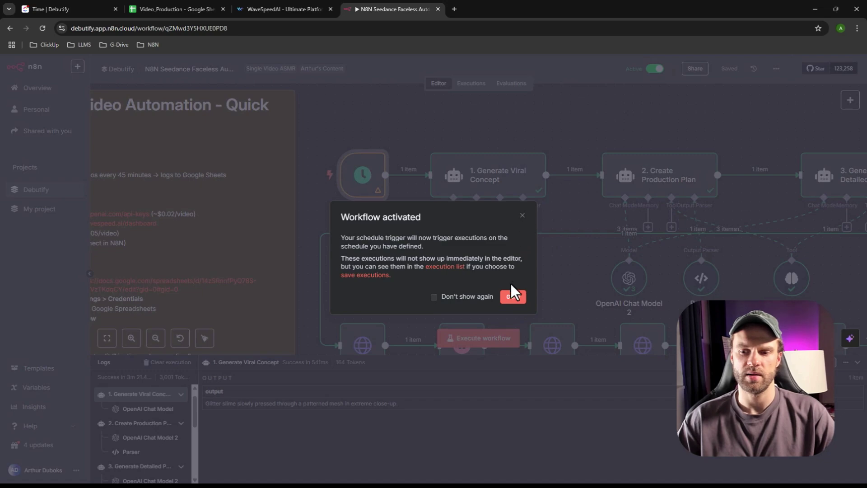
{"action": "left_click", "coordinate": [515, 298]}
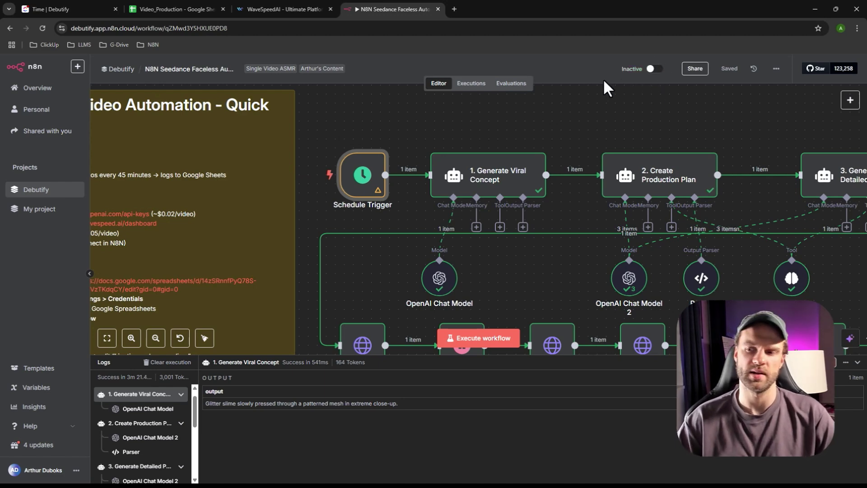
Open the Generate Viral Concept node and enlarge its user message prompt to read the full text
{"action": "scroll", "coordinate": [485, 199], "scroll_direction": "right", "scroll_amount": 5}
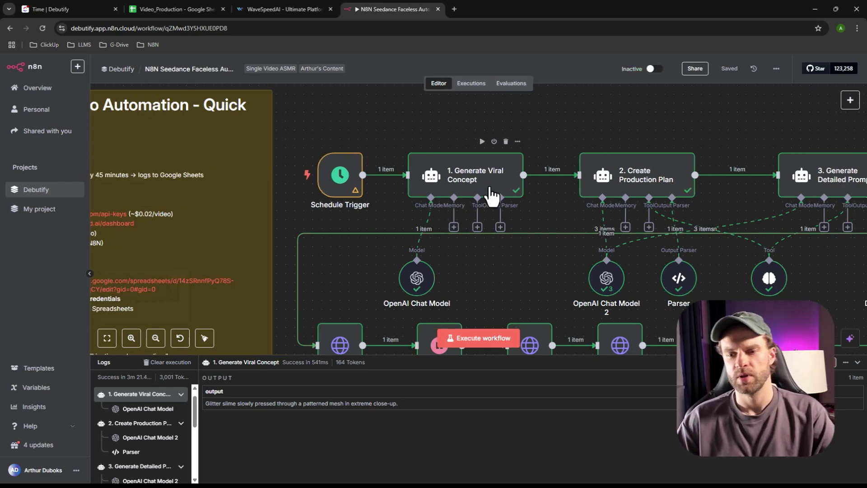
{"action": "scroll", "coordinate": [485, 198], "scroll_direction": "right", "scroll_amount": 3}
{"action": "mouse_move", "coordinate": [377, 183]}
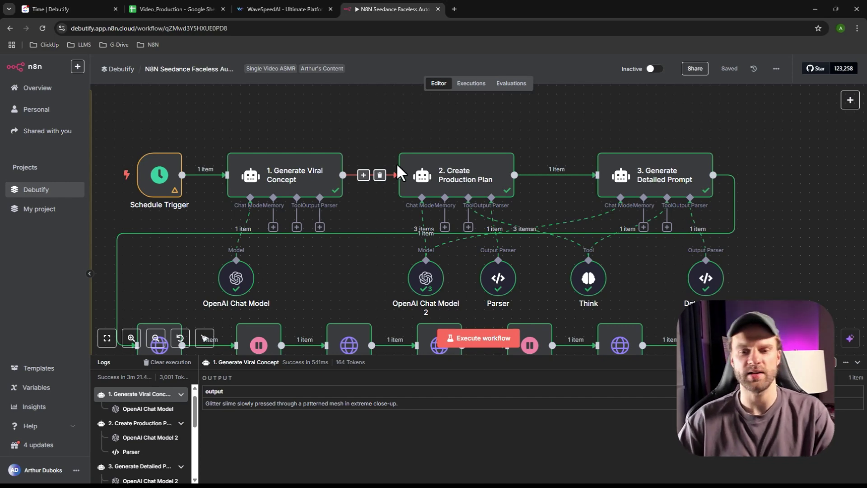
{"action": "double_click", "coordinate": [277, 177]}
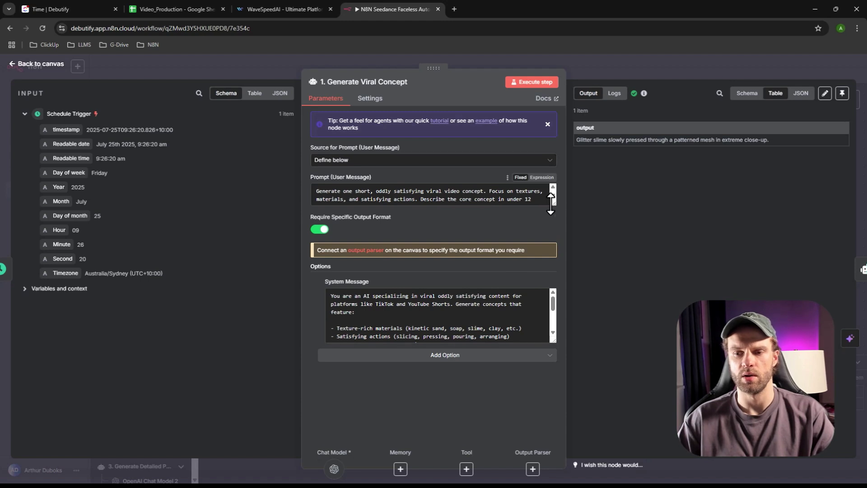
{"action": "left_click_drag", "start_coordinate": [553, 203], "coordinate": [553, 247]}
{"action": "left_click", "coordinate": [383, 207]}
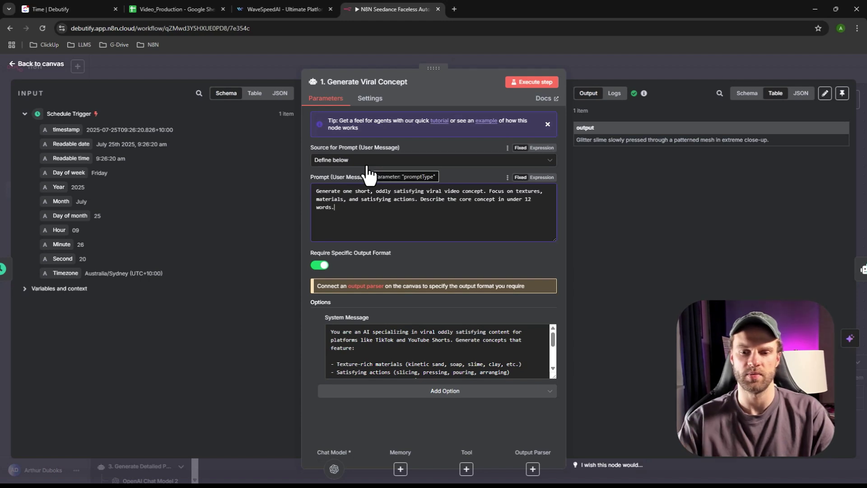
{"action": "scroll", "coordinate": [438, 352], "scroll_direction": "down", "scroll_amount": 3}
{"action": "scroll", "coordinate": [438, 352], "scroll_direction": "up", "scroll_amount": 3}
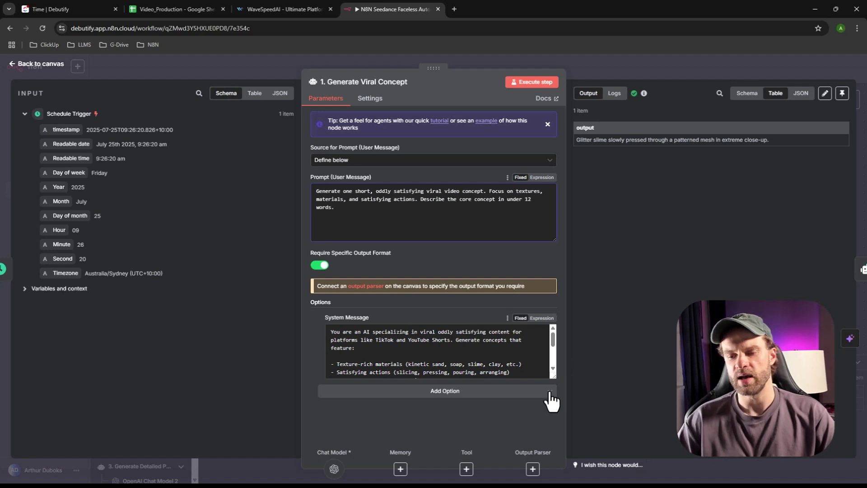
Enlarge the node's system message and examine its guidelines on texture-rich materials and satisfying actions, ending back on the canvas
{"action": "left_click_drag", "start_coordinate": [552, 376], "coordinate": [550, 445]}
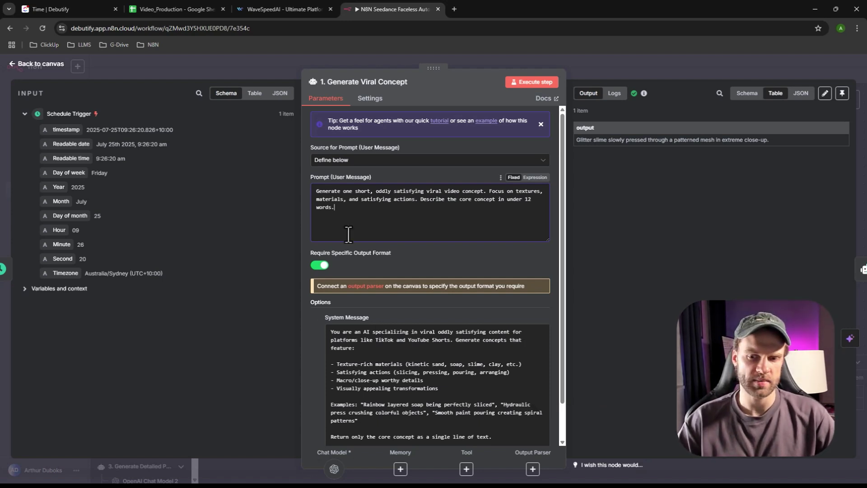
{"action": "left_click", "coordinate": [355, 206]}
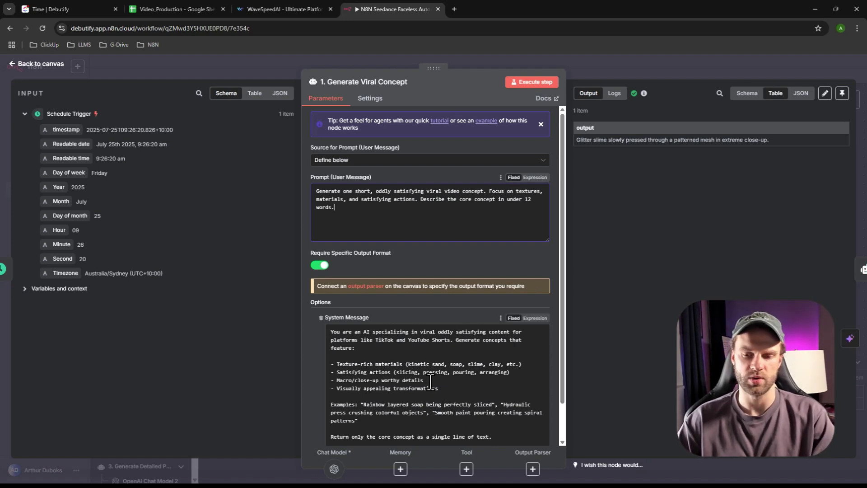
{"action": "scroll", "coordinate": [316, 351], "scroll_direction": "down", "scroll_amount": 1}
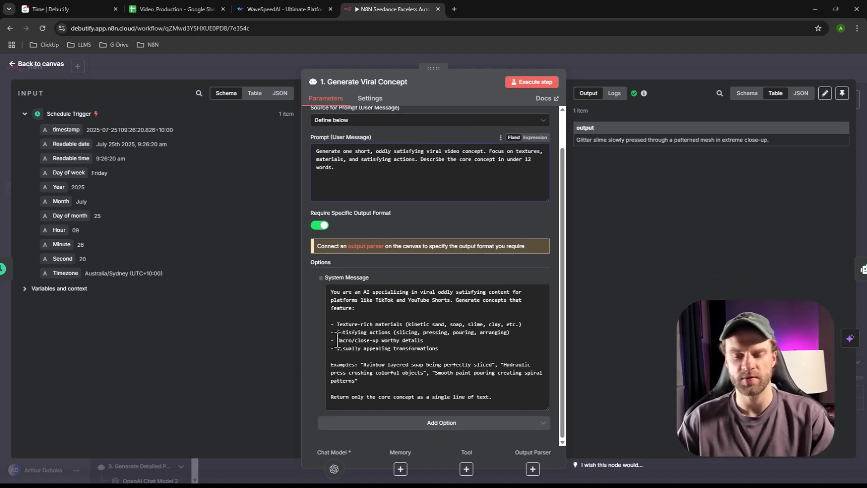
{"action": "left_click", "coordinate": [363, 316]}
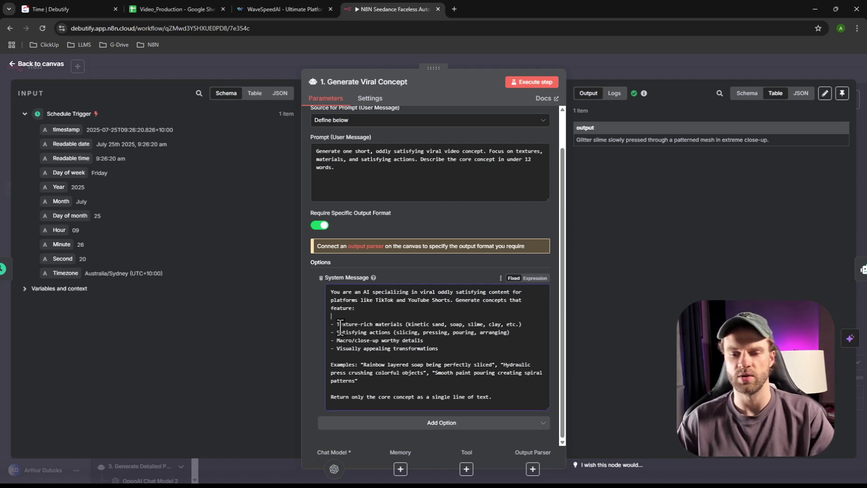
{"action": "left_click_drag", "start_coordinate": [337, 324], "coordinate": [396, 324]}
{"action": "left_click", "coordinate": [385, 333]}
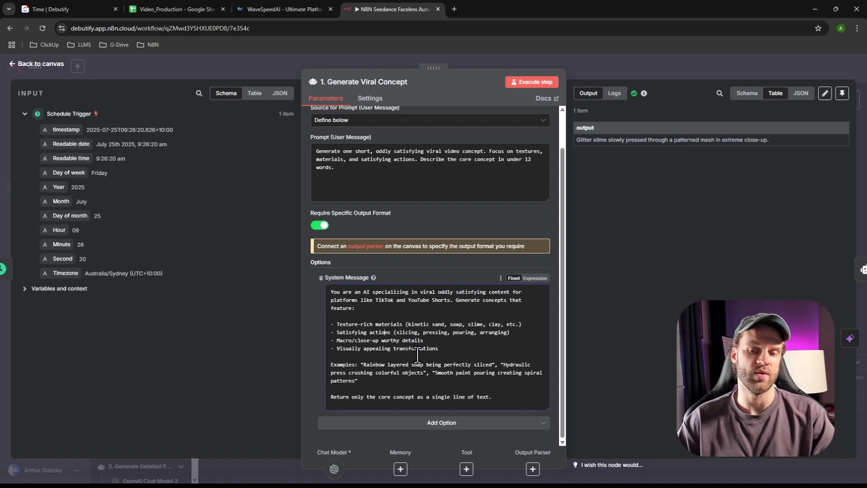
{"action": "left_click", "coordinate": [50, 67]}
Check the credential and model settings of the OpenAI Chat Model attached to Generate Viral Concept
{"action": "mouse_move", "coordinate": [419, 240]}
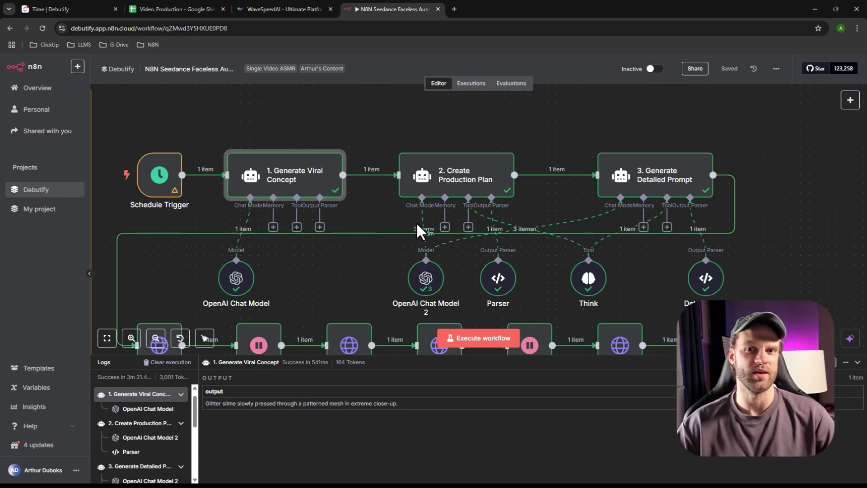
{"action": "left_click", "coordinate": [454, 130]}
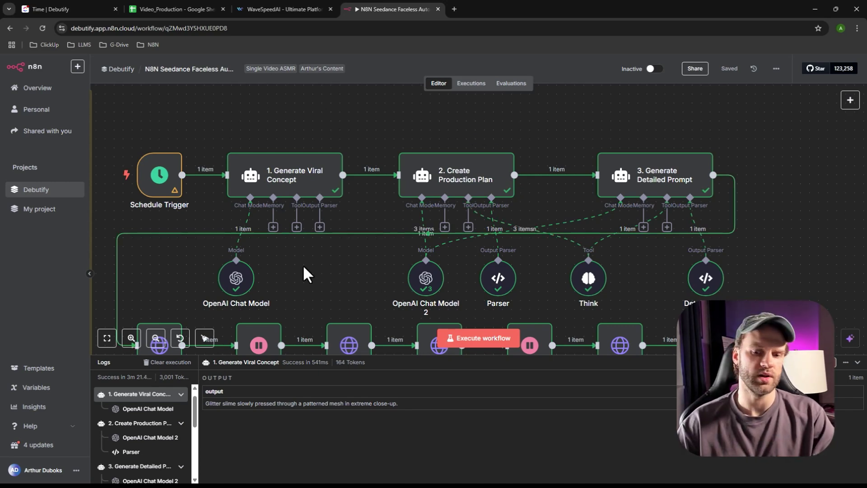
{"action": "left_click", "coordinate": [243, 290]}
{"action": "double_click", "coordinate": [244, 294]}
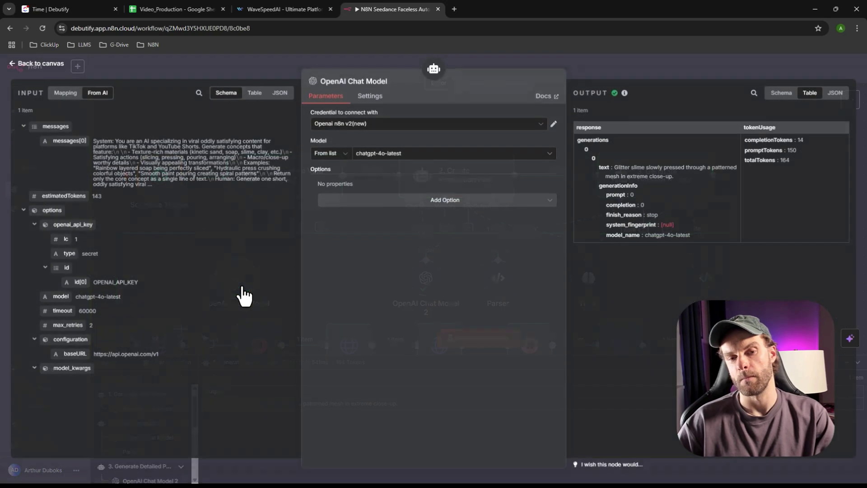
{"action": "left_click", "coordinate": [28, 68]}
Add an unconnected AI Agent node in the empty canvas area above the existing workflow, leaving its settings at their defaults
{"action": "scroll", "coordinate": [373, 140], "scroll_direction": "down", "scroll_amount": 5}
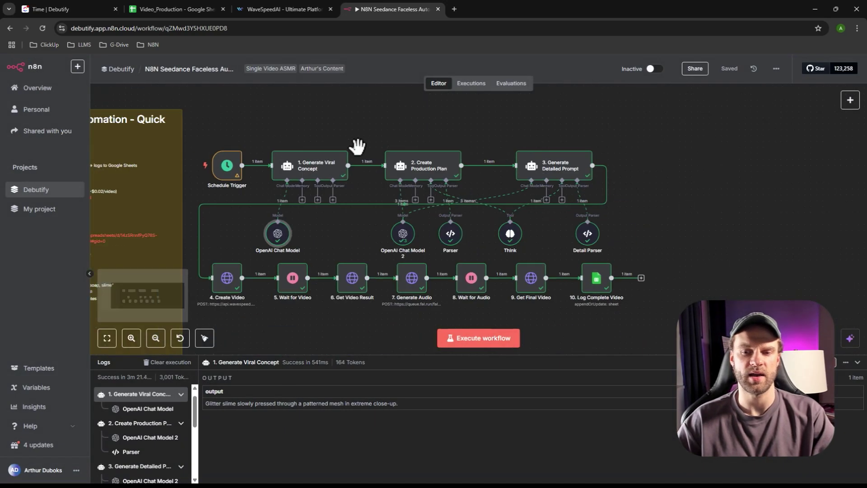
{"action": "right_click", "coordinate": [353, 148]}
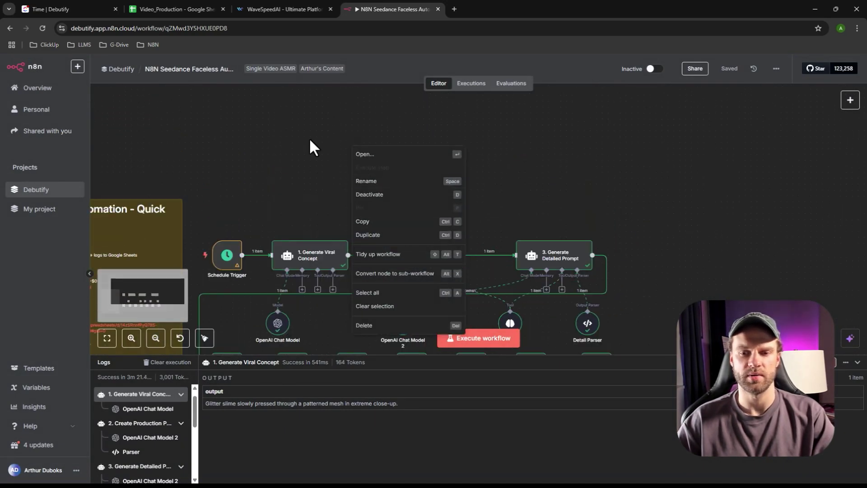
{"action": "right_click", "coordinate": [339, 149]}
{"action": "left_click", "coordinate": [384, 157]}
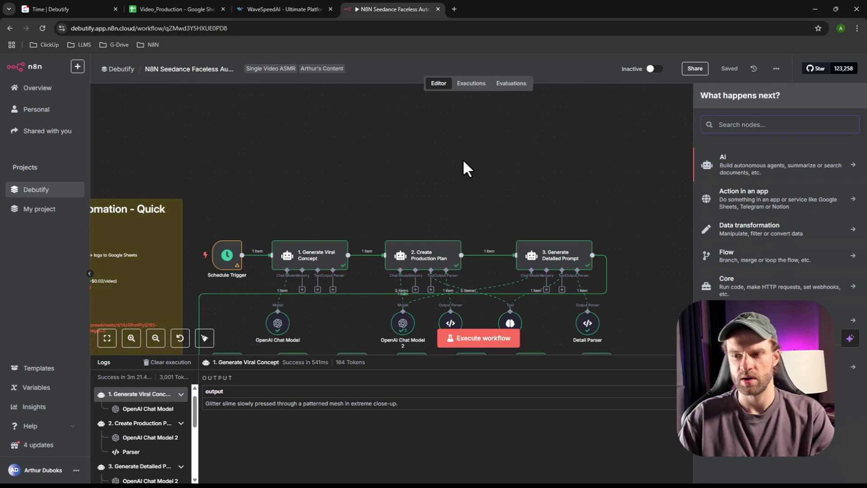
{"action": "type", "text": "ai ag"}
{"action": "left_click_drag", "start_coordinate": [709, 158], "coordinate": [466, 181]}
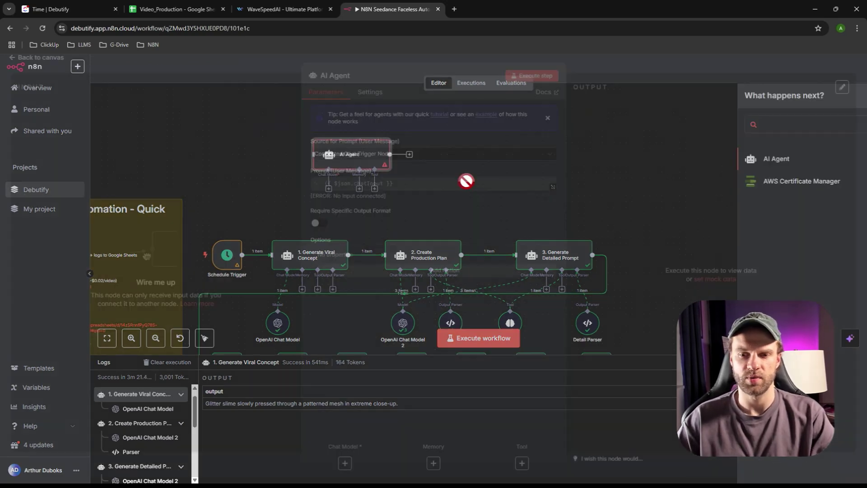
{"action": "left_click", "coordinate": [54, 65]}
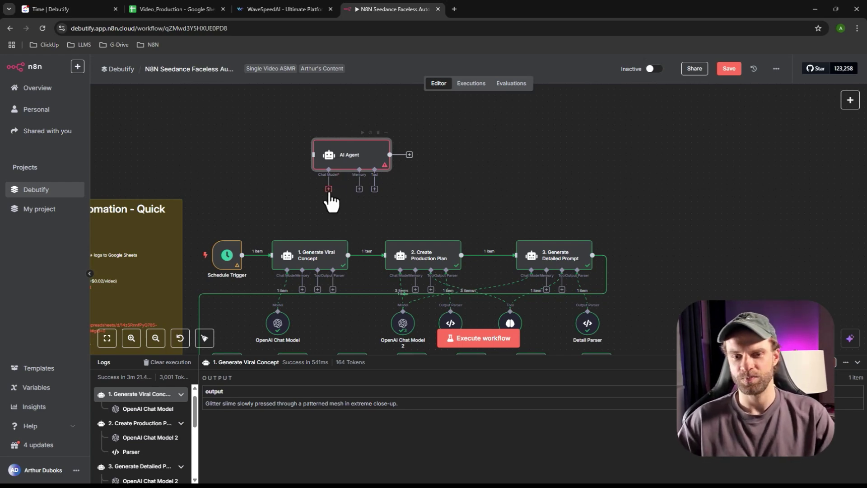
Attach an OpenAI Chat Model to the unconnected AI Agent node, keep its default settings, and return to the canvas
{"action": "left_click_drag", "start_coordinate": [333, 167], "coordinate": [355, 148]}
{"action": "left_click", "coordinate": [346, 175]}
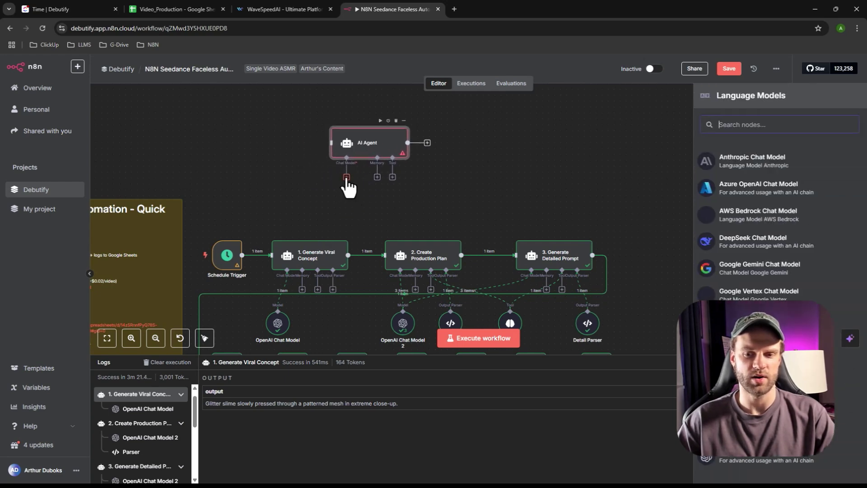
{"action": "type", "text": "openai"}
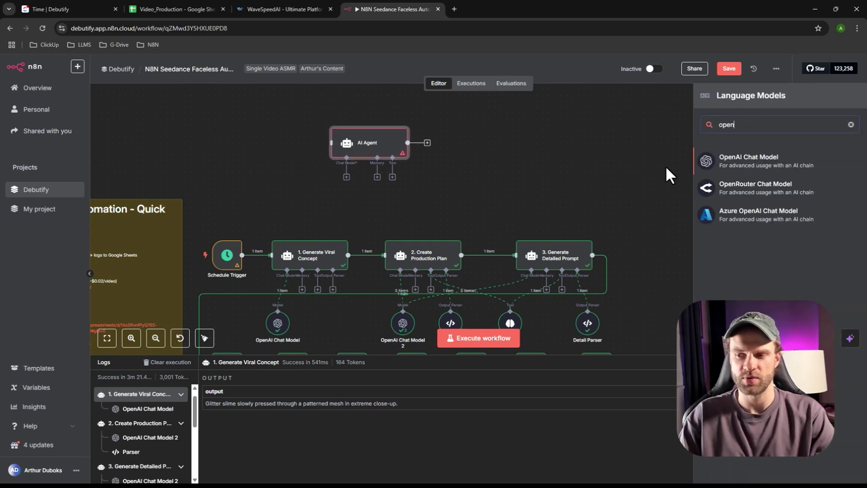
{"action": "left_click", "coordinate": [764, 161]}
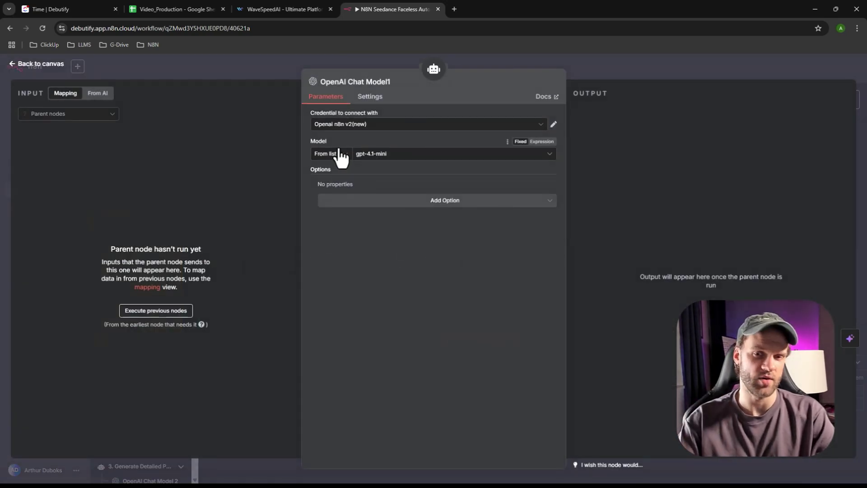
{"action": "left_click", "coordinate": [29, 66]}
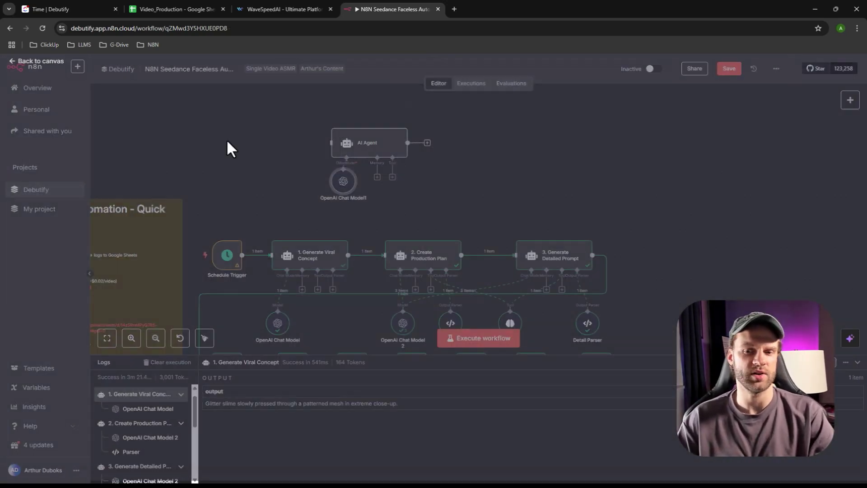
{"action": "left_click_drag", "start_coordinate": [467, 185], "coordinate": [468, 186]}
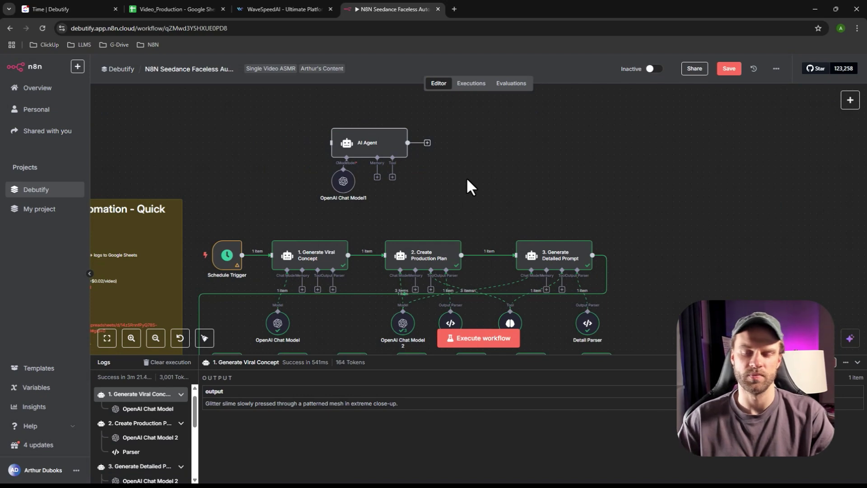
Delete the unconnected AI Agent node and its attached OpenAI Chat Model from the canvas area above the workflow
{"action": "left_click", "coordinate": [341, 183]}
{"action": "key", "text": "Delete"}
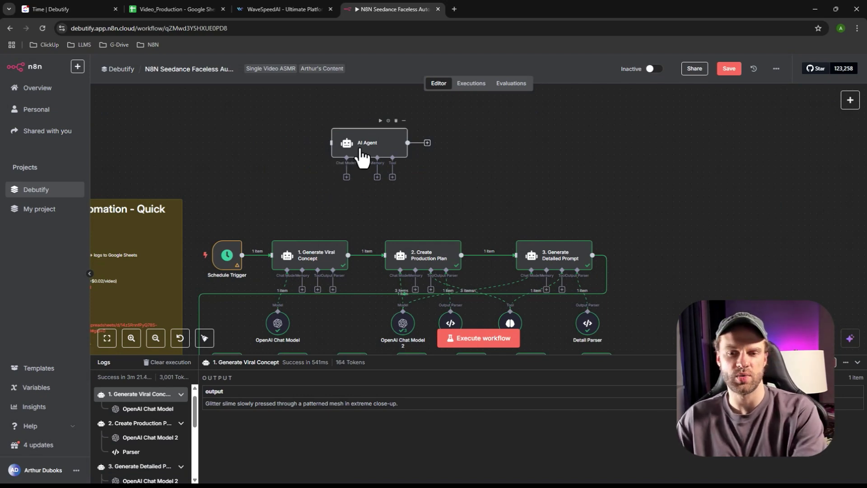
{"action": "left_click", "coordinate": [358, 150]}
{"action": "key", "text": "Delete"}
{"action": "scroll", "coordinate": [316, 271], "scroll_direction": "down", "scroll_amount": 2}
{"action": "scroll", "coordinate": [286, 253], "scroll_direction": "down", "scroll_amount": 1}
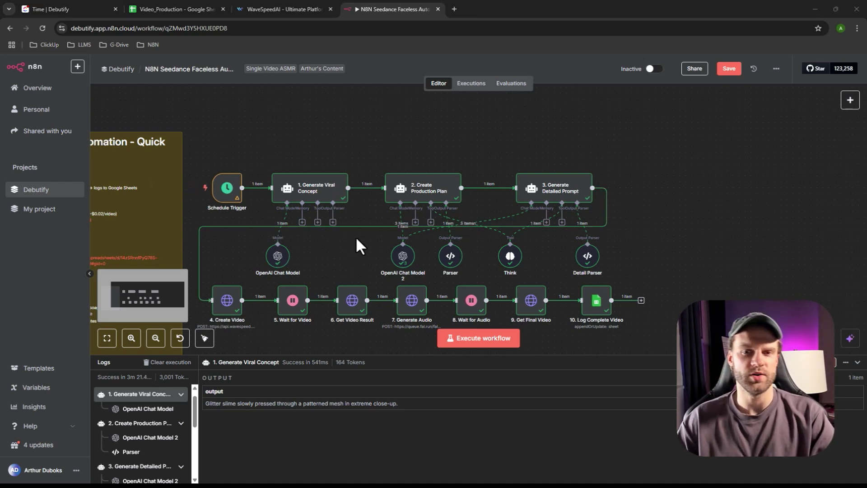
Open the OpenAI Chat Model attached to Generate Viral Concept, and search the web for "openai api" in a new browser tab
{"action": "mouse_move", "coordinate": [312, 190]}
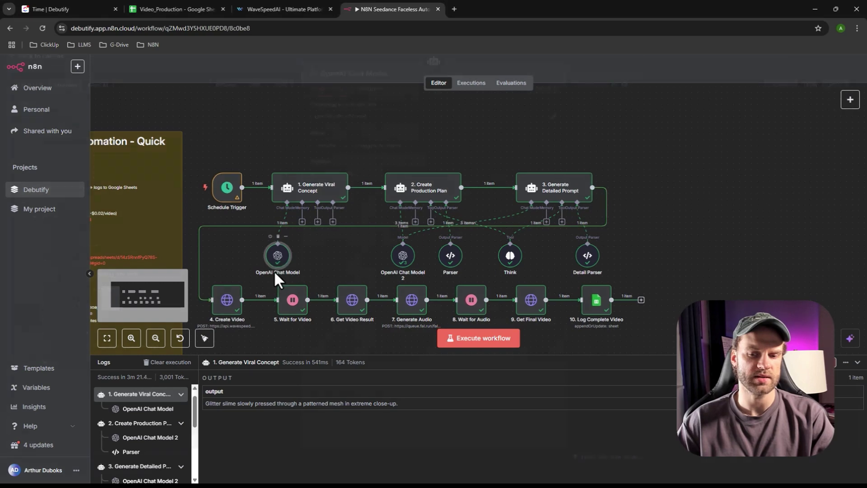
{"action": "double_click", "coordinate": [277, 257]}
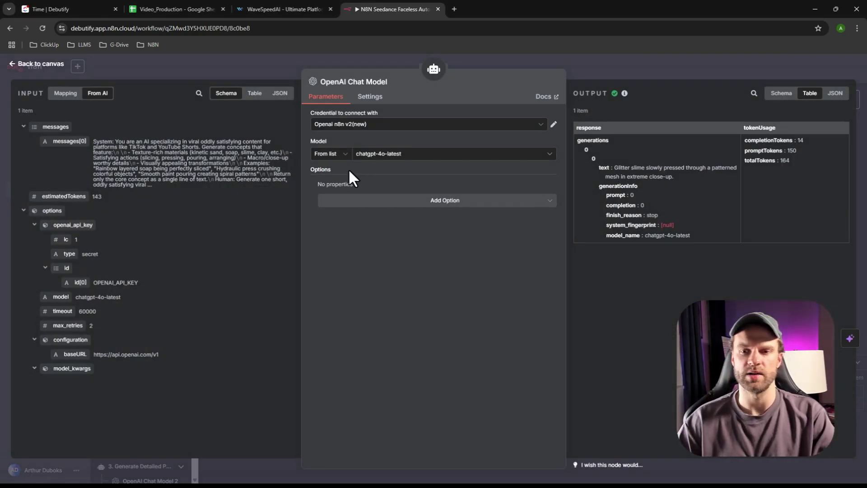
{"action": "left_click", "coordinate": [454, 9]}
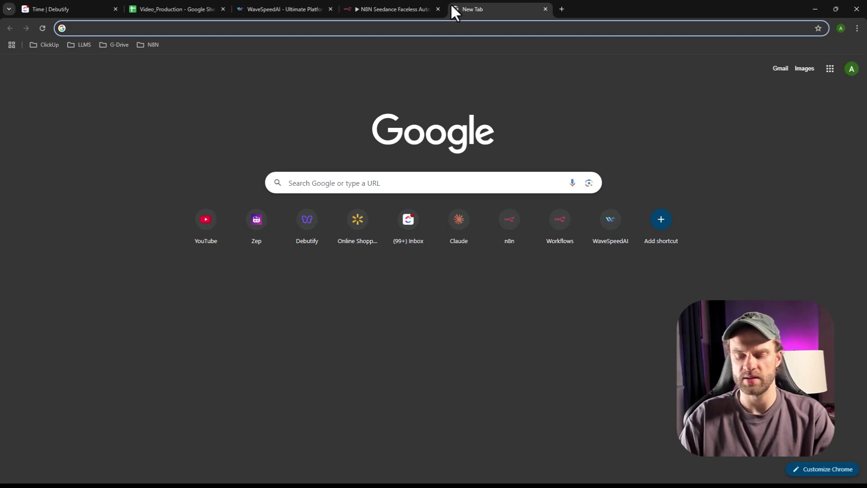
{"action": "type", "text": "openai"}
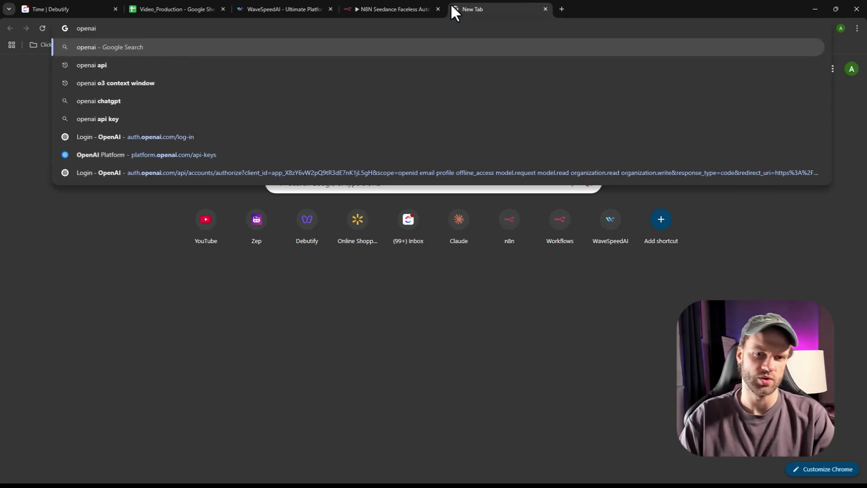
{"action": "type", "text": " a"}
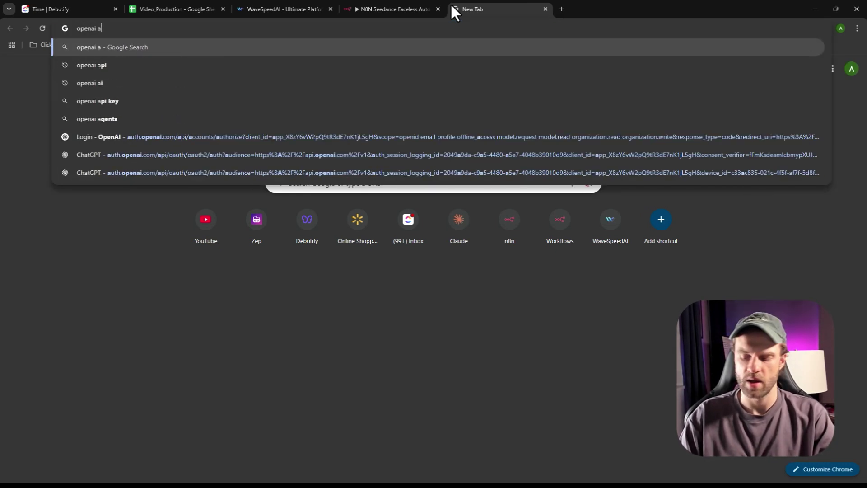
{"action": "type", "text": "pi"}
{"action": "key", "text": "Return"}
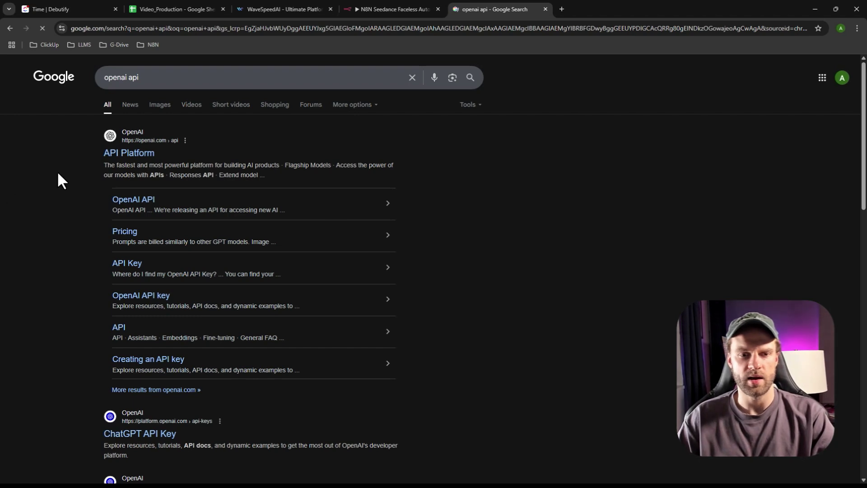
Go to OpenAI's API Platform page from the search results and log in to the API Platform with Google
{"action": "left_click", "coordinate": [111, 154]}
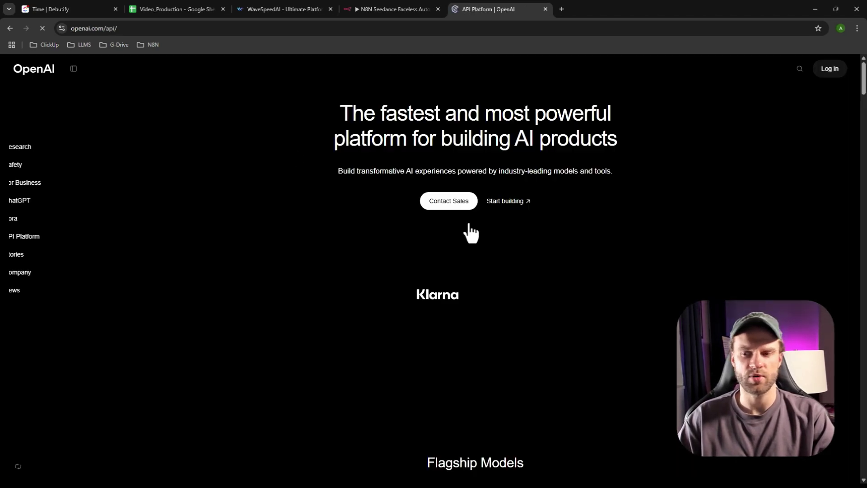
{"action": "mouse_move", "coordinate": [812, 83]}
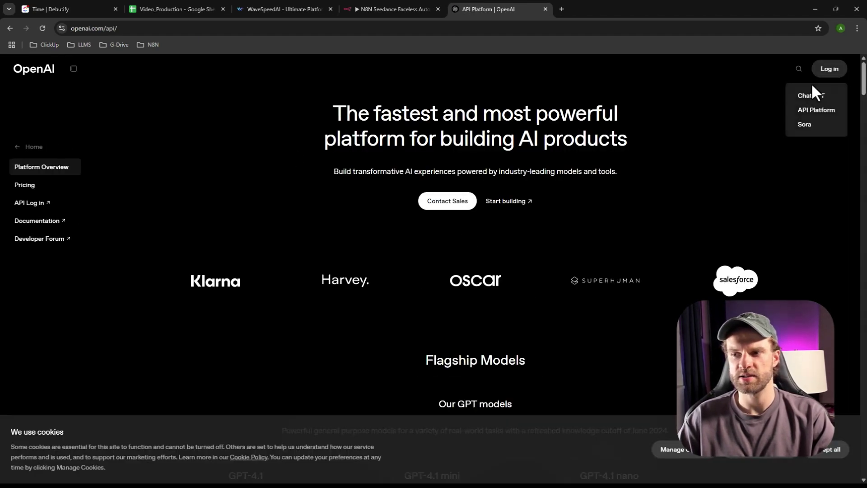
{"action": "left_click", "coordinate": [812, 111]}
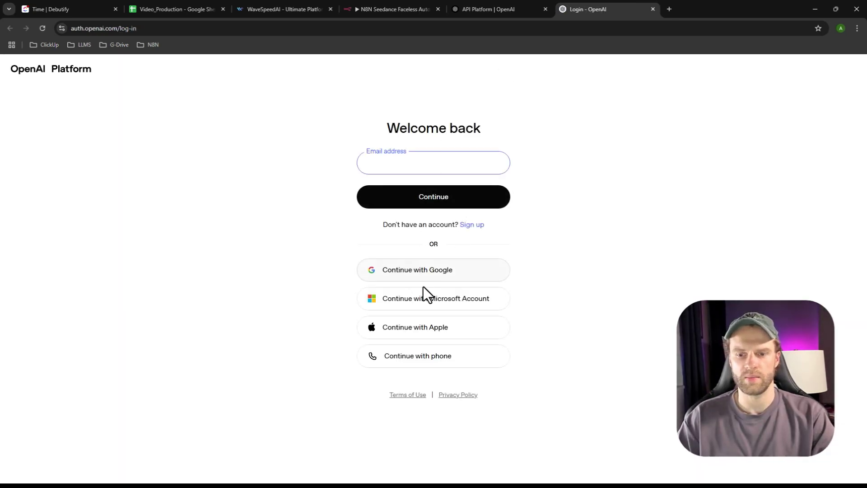
{"action": "left_click", "coordinate": [456, 276]}
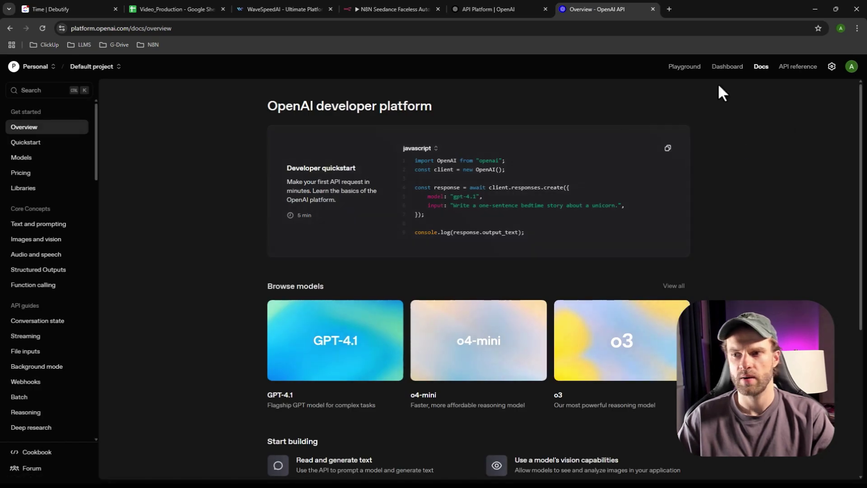
Open the API keys page in the OpenAI dashboard and look at the new secret key form, cancelling without creating a key
{"action": "left_click", "coordinate": [728, 67]}
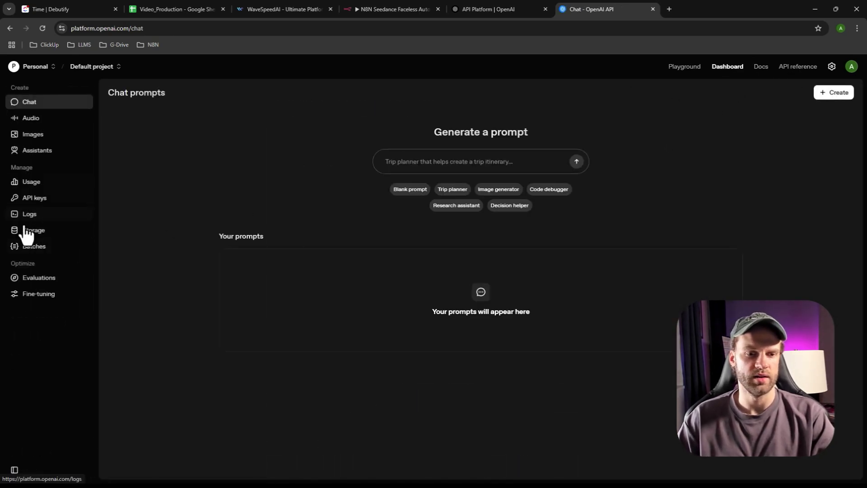
{"action": "left_click", "coordinate": [44, 199]}
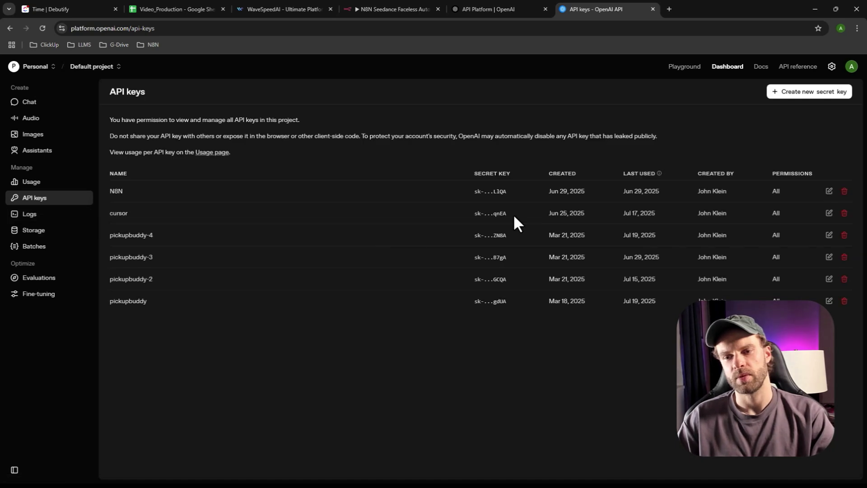
{"action": "left_click", "coordinate": [786, 95]}
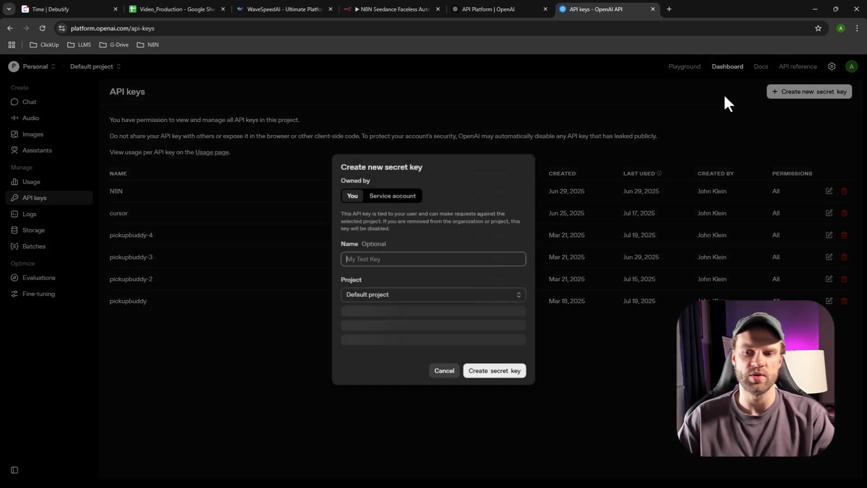
{"action": "left_click", "coordinate": [440, 368]}
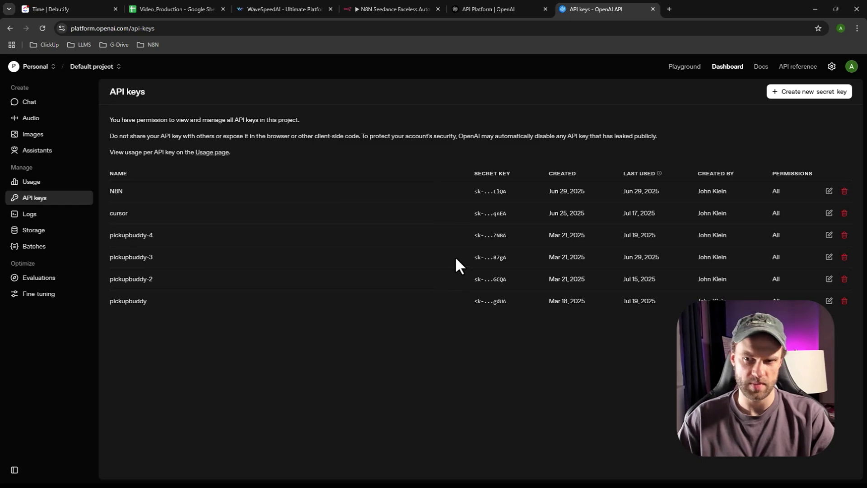
Switch to n8n and view the form for a new OpenAI credential in the chat model node, closing it without saving
{"action": "left_click", "coordinate": [384, 9]}
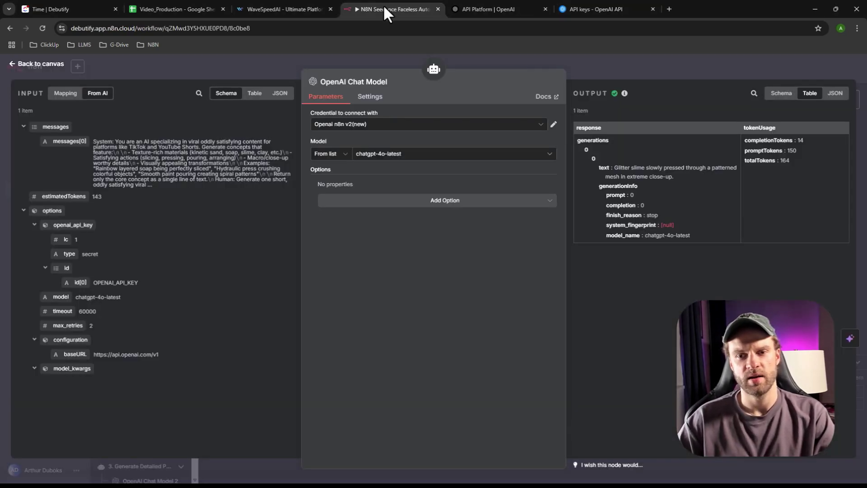
{"action": "left_click", "coordinate": [402, 123]}
{"action": "left_click", "coordinate": [363, 194]}
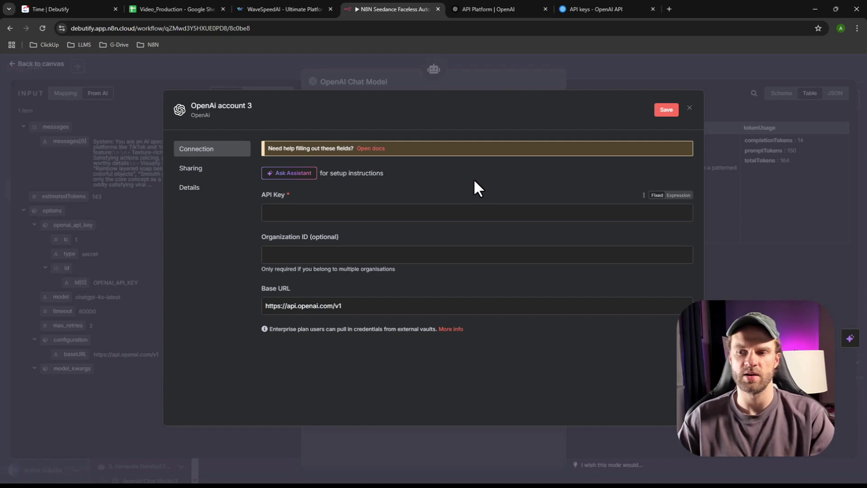
{"action": "key", "text": "Escape"}
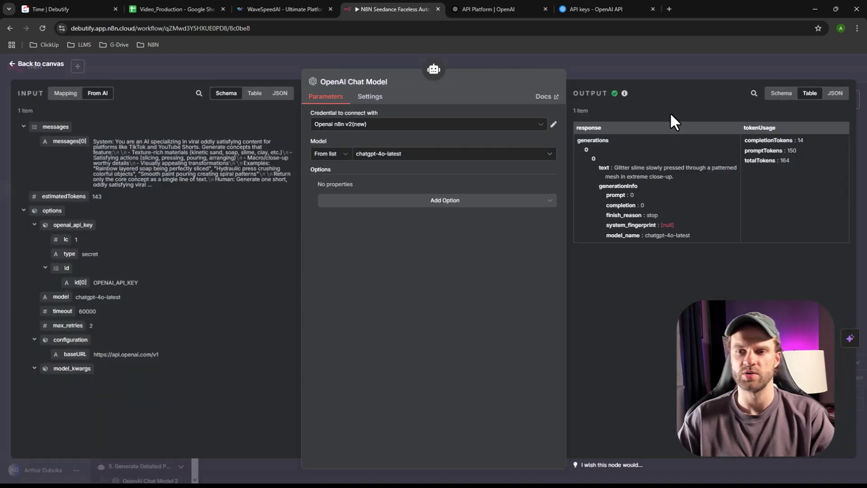
Switch to the OpenAI platform, open the organization's billing overview and view the form for adding credit, cancelling without a payment
{"action": "left_click", "coordinate": [598, 8]}
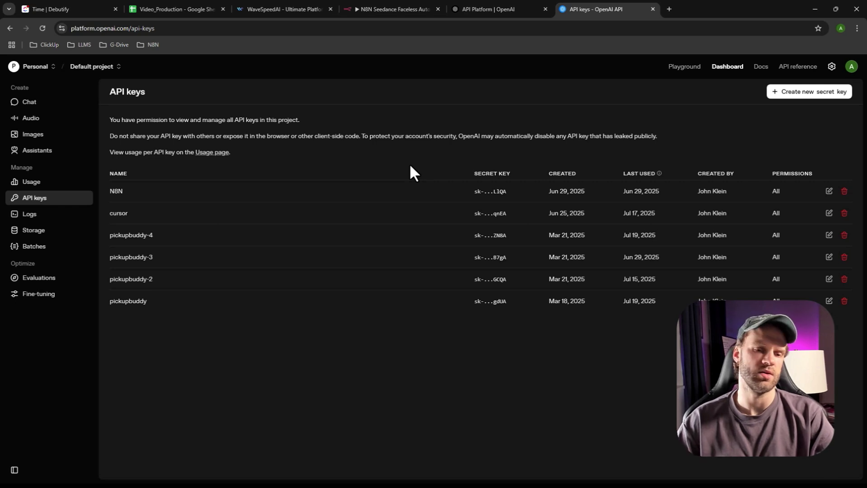
{"action": "left_click", "coordinate": [832, 67]}
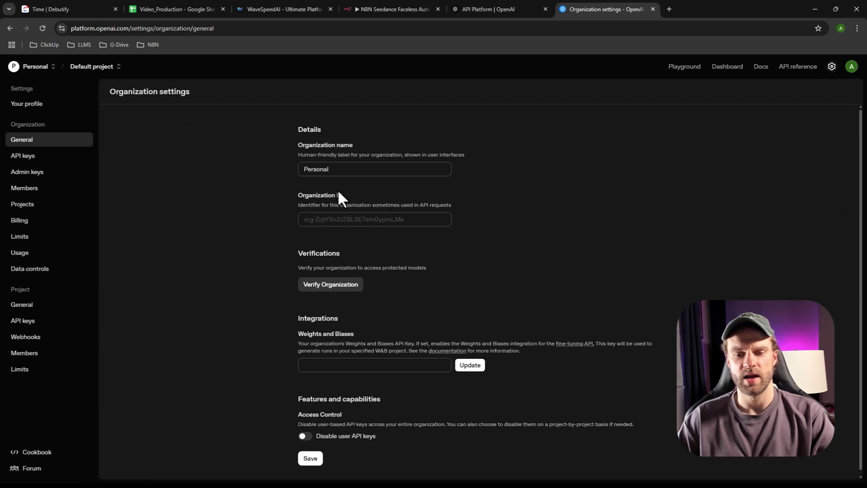
{"action": "left_click", "coordinate": [48, 222]}
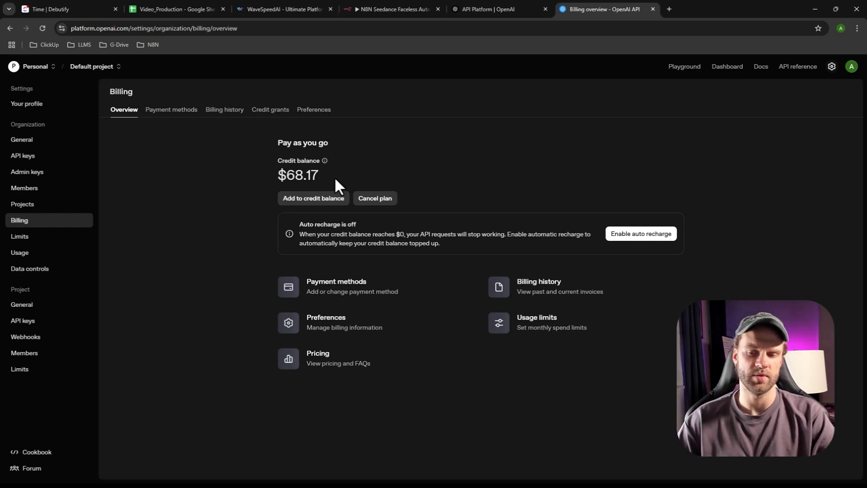
{"action": "left_click", "coordinate": [316, 199]}
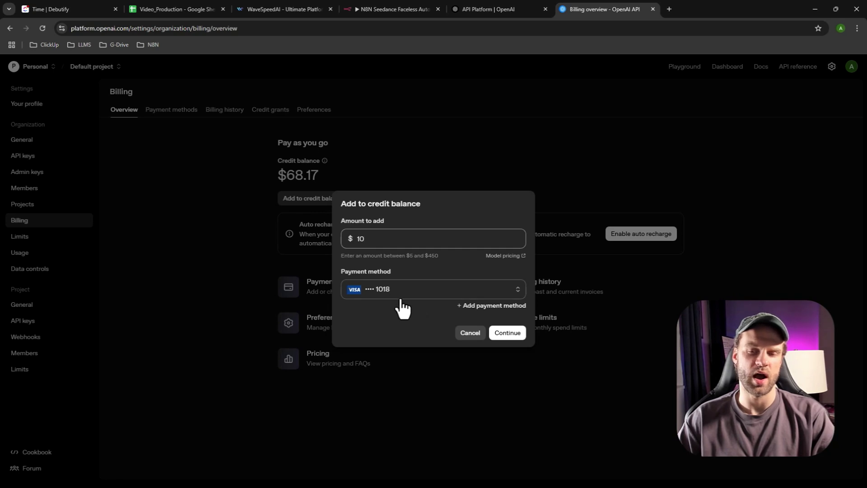
{"action": "left_click", "coordinate": [472, 335]}
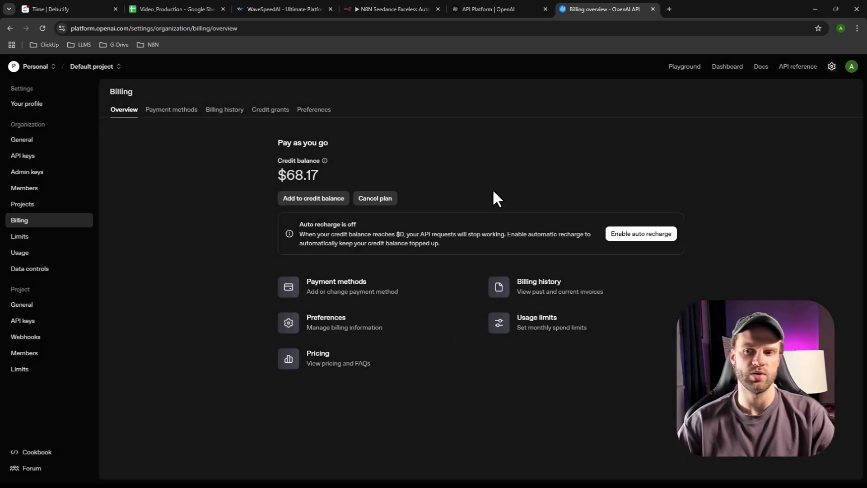
Close both OpenAI browser tabs and return to the workflow canvas in n8n
{"action": "left_click", "coordinate": [652, 9]}
{"action": "left_click", "coordinate": [391, 9]}
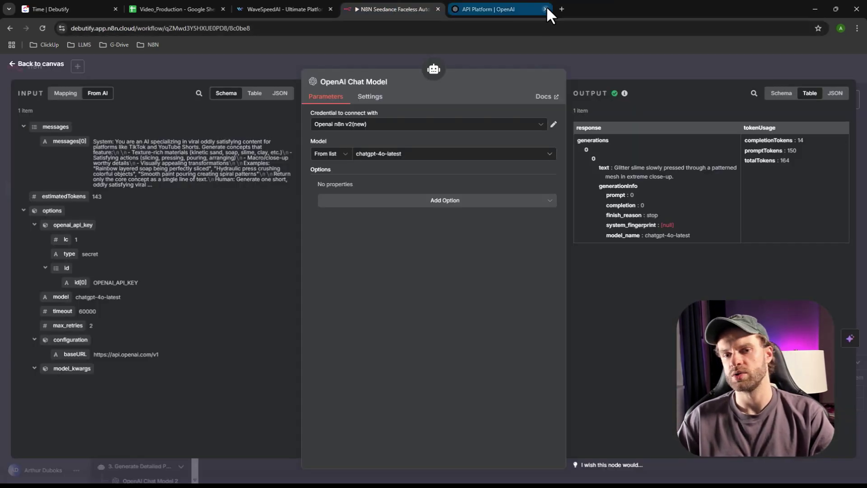
{"action": "left_click", "coordinate": [545, 9]}
{"action": "left_click", "coordinate": [42, 64]}
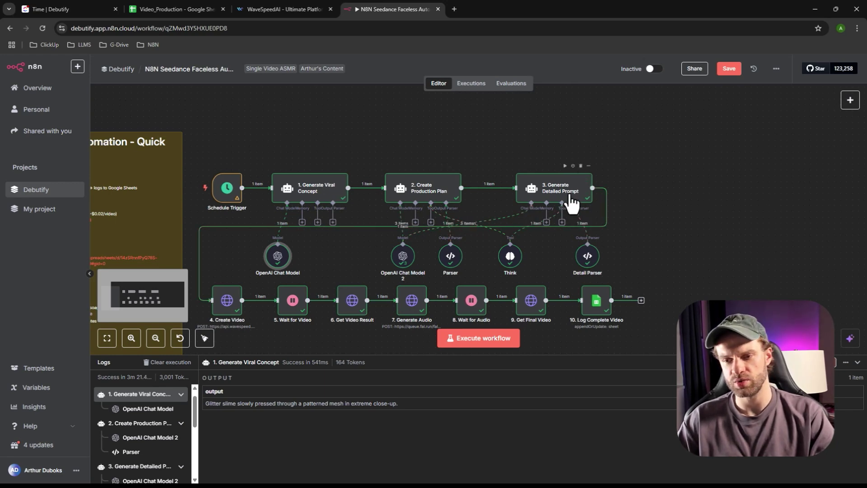
Open the Generate Detailed Prompt node and enlarge its user message prompt to read the concept, environment and sound context references
{"action": "scroll", "coordinate": [587, 201], "scroll_direction": "left", "scroll_amount": 1}
{"action": "scroll", "coordinate": [586, 194], "scroll_direction": "right", "scroll_amount": 2}
{"action": "scroll", "coordinate": [548, 211], "scroll_direction": "up", "scroll_amount": 2}
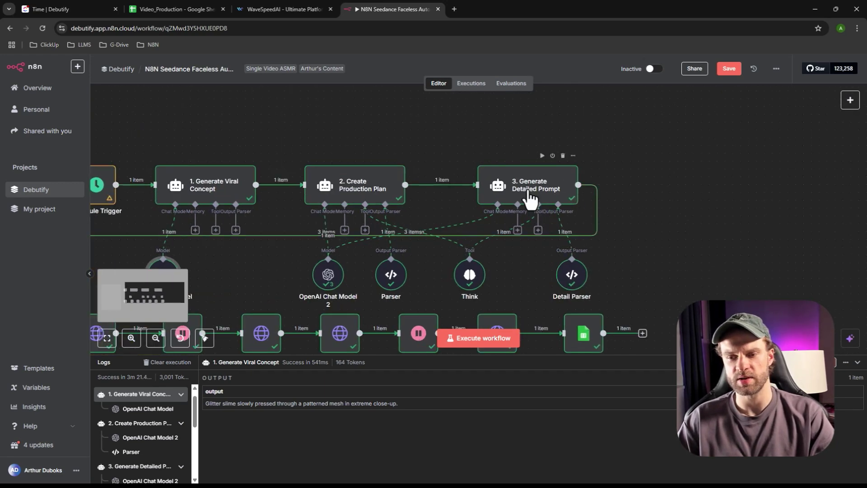
{"action": "double_click", "coordinate": [525, 194]}
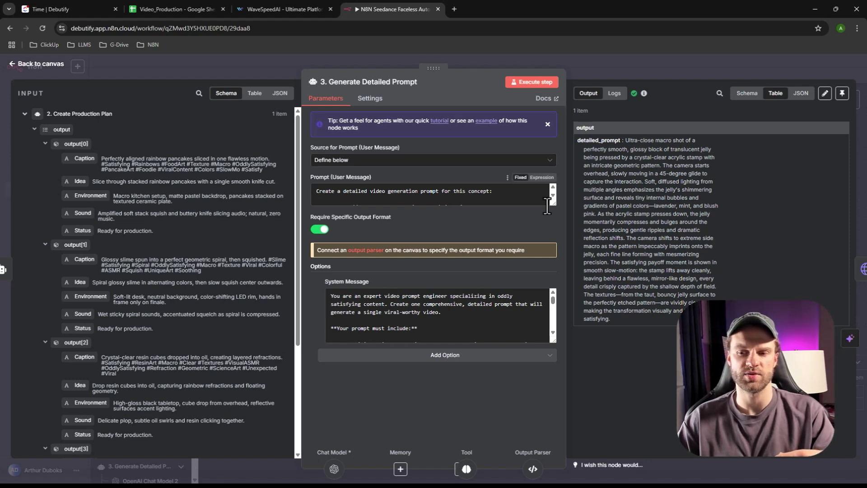
{"action": "left_click_drag", "start_coordinate": [553, 204], "coordinate": [554, 262]}
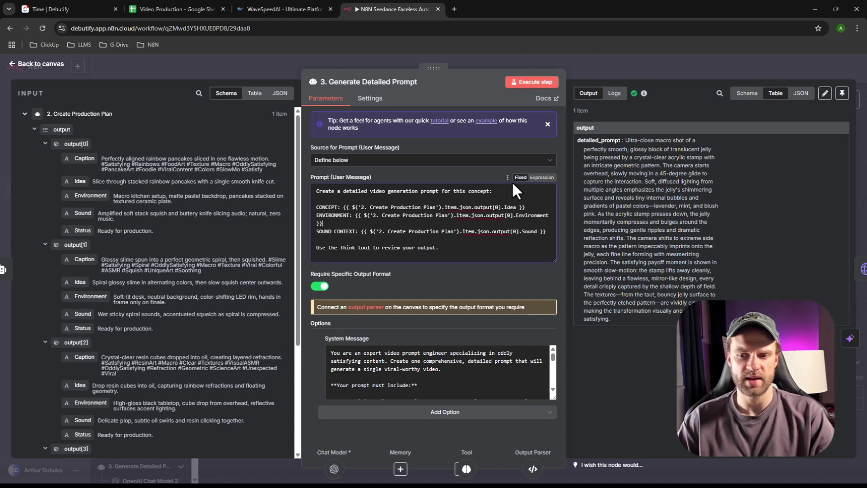
{"action": "left_click", "coordinate": [452, 247]}
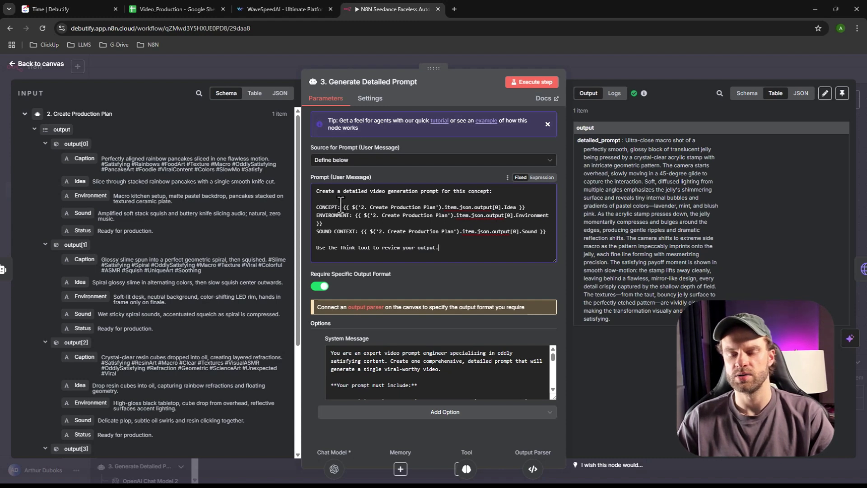
Examine how the user message prompt references the Create Production Plan node and its idea, environment and sound outputs
{"action": "left_click_drag", "start_coordinate": [342, 207], "coordinate": [527, 207]}
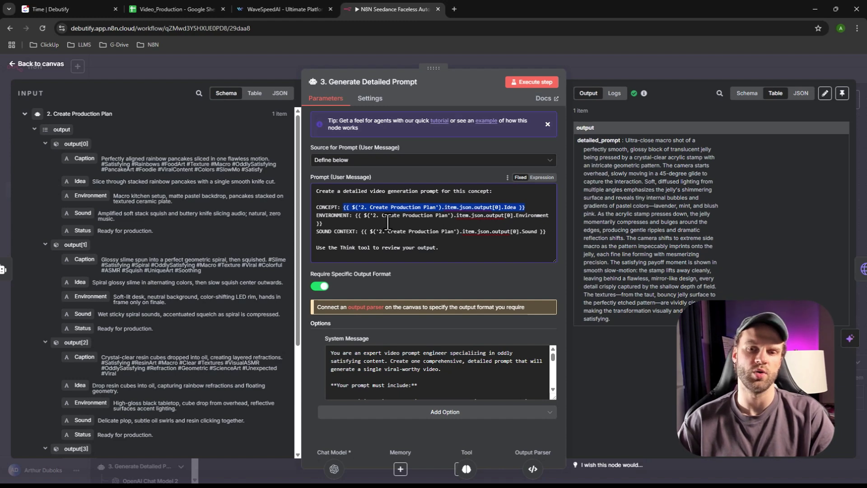
{"action": "left_click", "coordinate": [435, 217]}
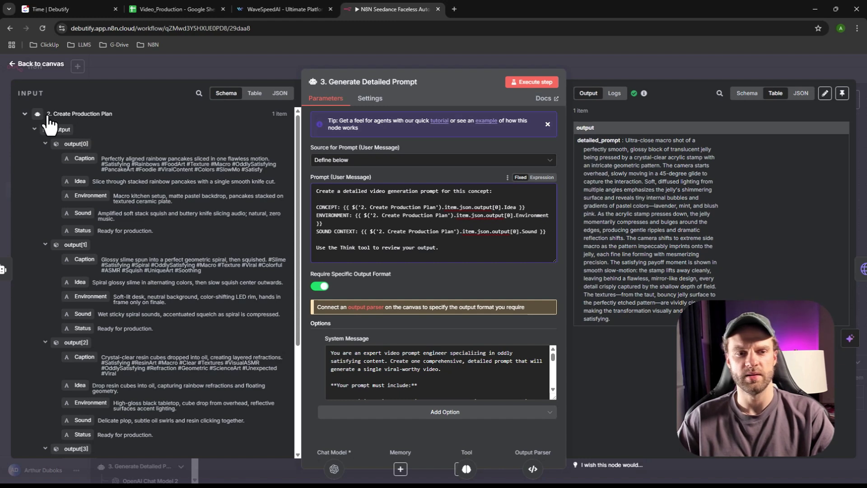
{"action": "left_click", "coordinate": [360, 200]}
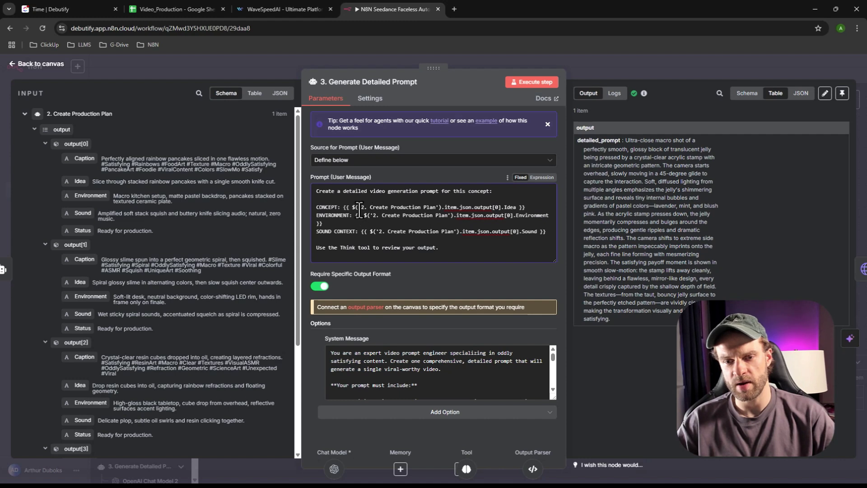
{"action": "left_click_drag", "start_coordinate": [360, 208], "coordinate": [436, 208]}
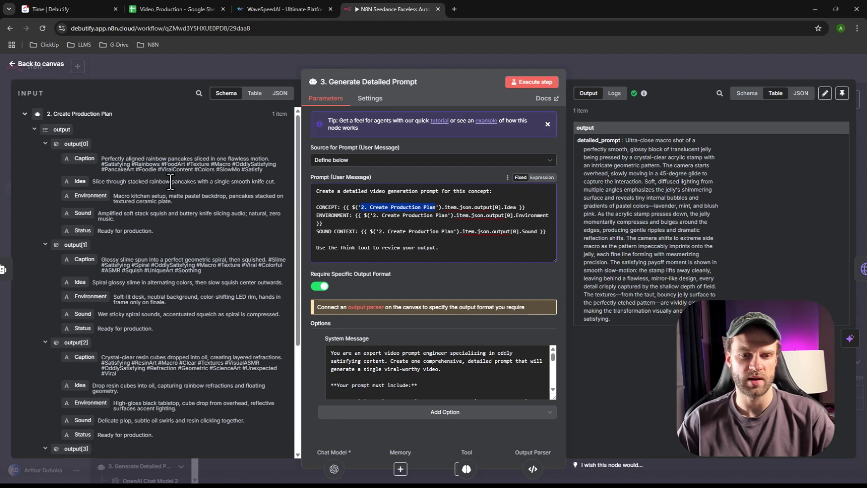
{"action": "left_click", "coordinate": [432, 210]}
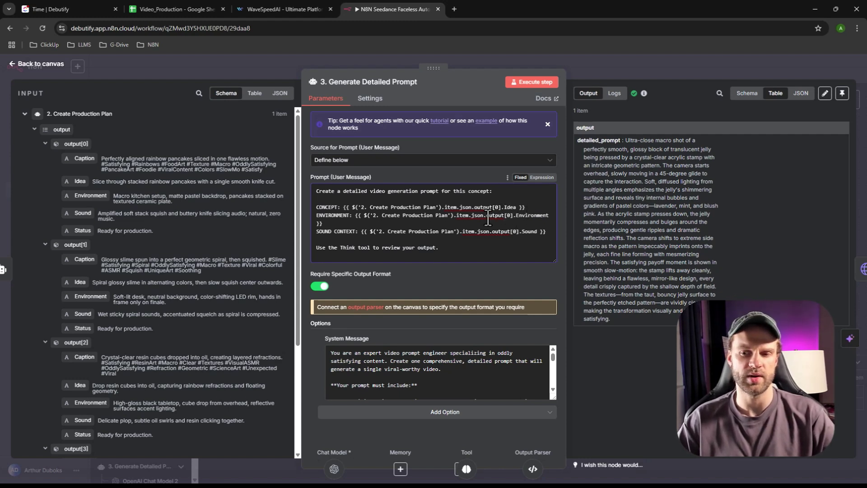
Set the Generate Detailed Prompt node's user message to an expression, check its resolved values, and save the workflow from the canvas
{"action": "left_click", "coordinate": [542, 178]}
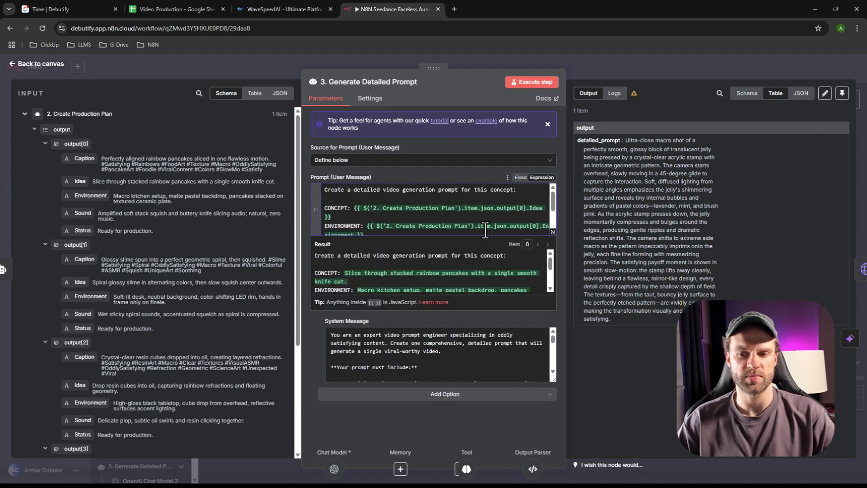
{"action": "left_click_drag", "start_coordinate": [354, 208], "coordinate": [373, 209]}
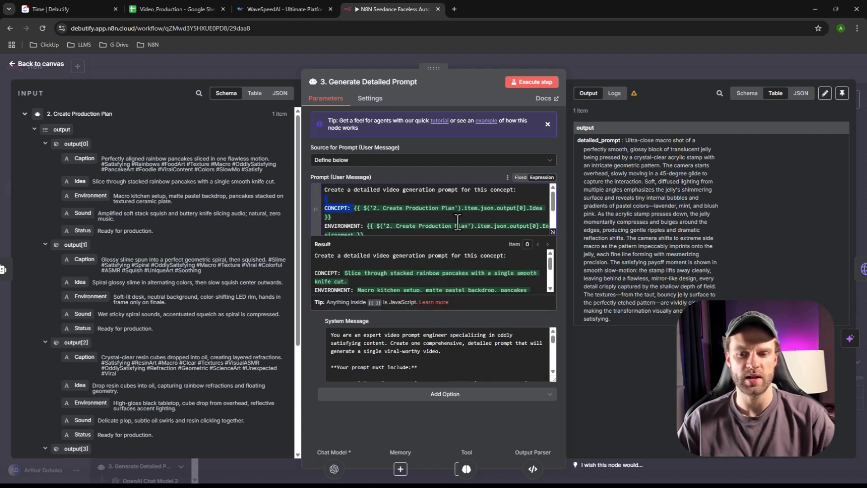
{"action": "left_click", "coordinate": [438, 221]}
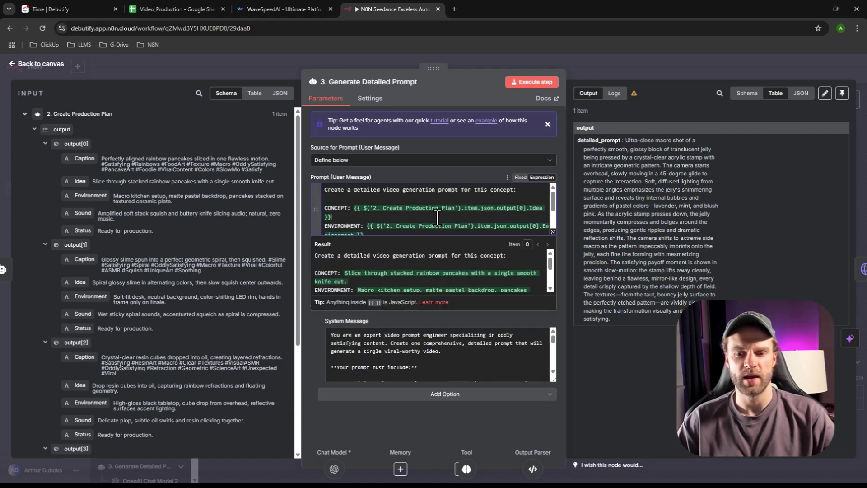
{"action": "triple_click", "coordinate": [342, 272]}
{"action": "left_click", "coordinate": [375, 279]}
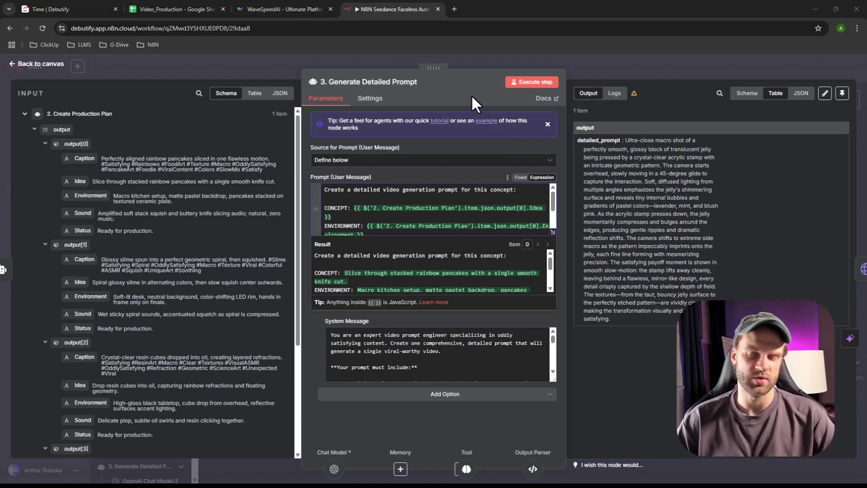
{"action": "left_click", "coordinate": [27, 64]}
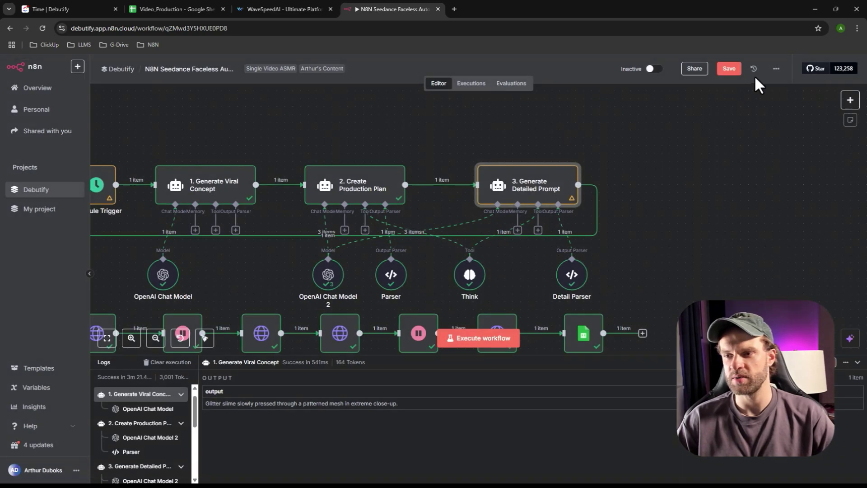
{"action": "key", "text": "ctrl+s"}
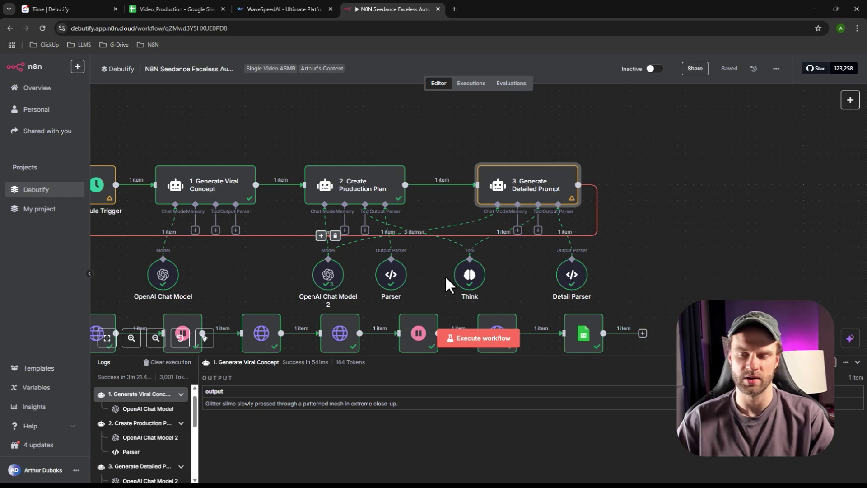
Open the Think node to read its tool description and return to the canvas
{"action": "scroll", "coordinate": [438, 276], "scroll_direction": "down", "scroll_amount": 1}
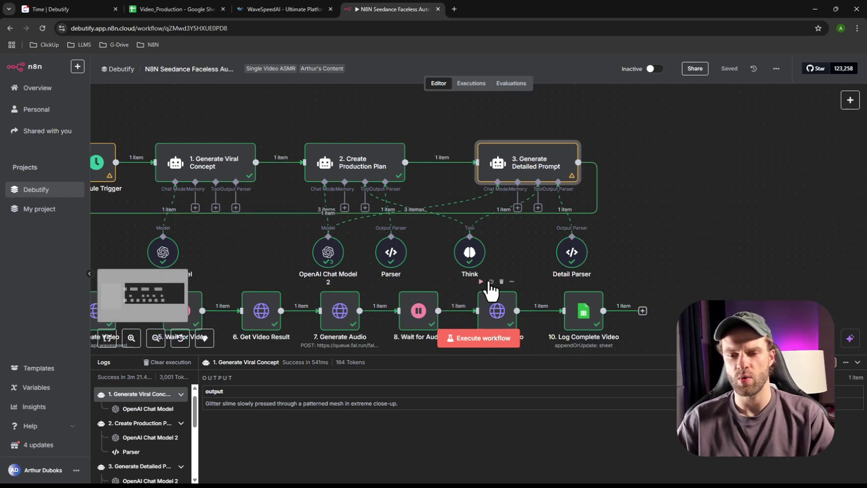
{"action": "mouse_move", "coordinate": [468, 272]}
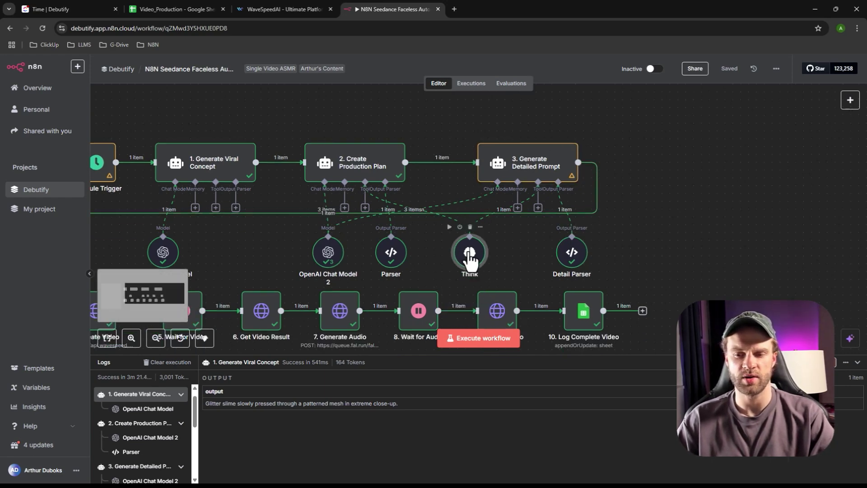
{"action": "double_click", "coordinate": [469, 253]}
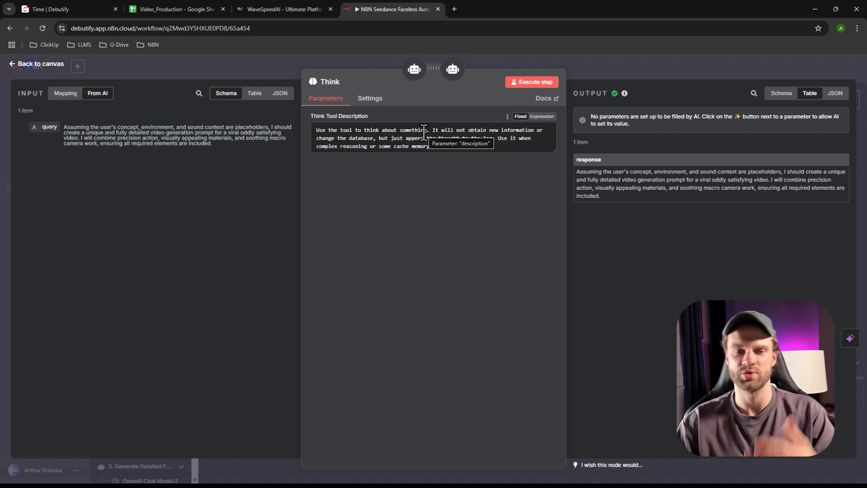
{"action": "left_click", "coordinate": [50, 66]}
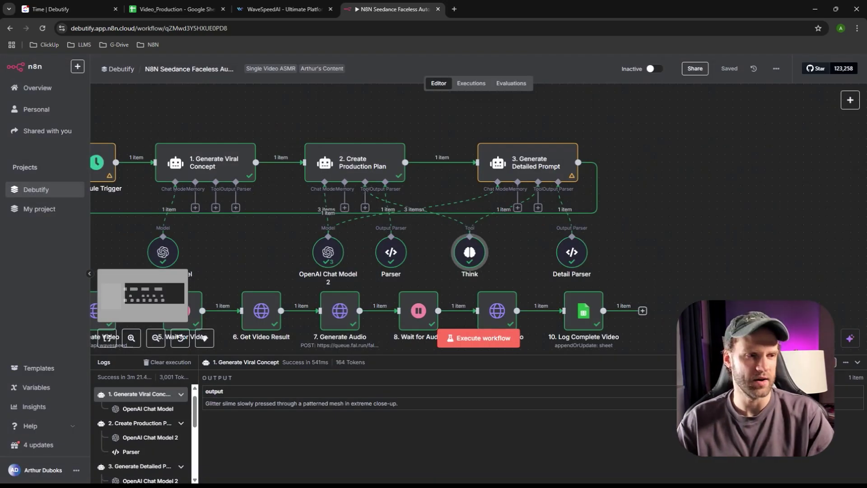
Open the Parser node to examine its JSON example for the output structure and return to the canvas
{"action": "double_click", "coordinate": [395, 269]}
{"action": "left_click", "coordinate": [388, 267]}
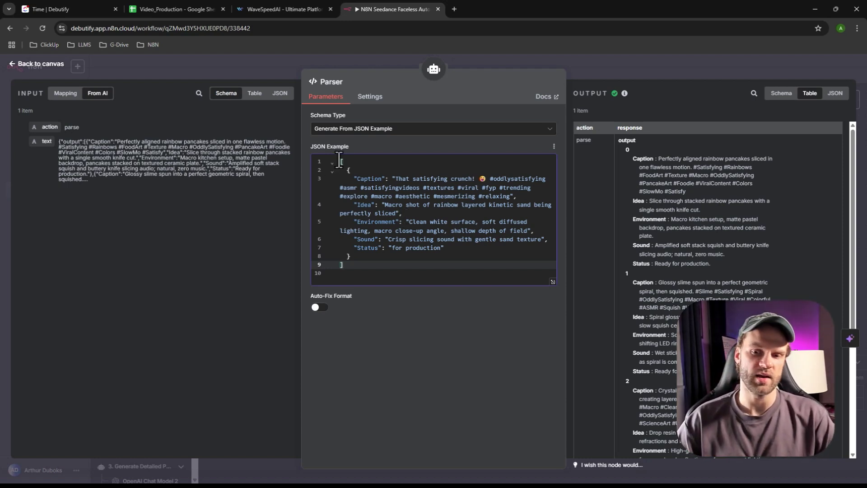
{"action": "left_click_drag", "start_coordinate": [339, 159], "coordinate": [398, 264]}
{"action": "left_click", "coordinate": [397, 256]}
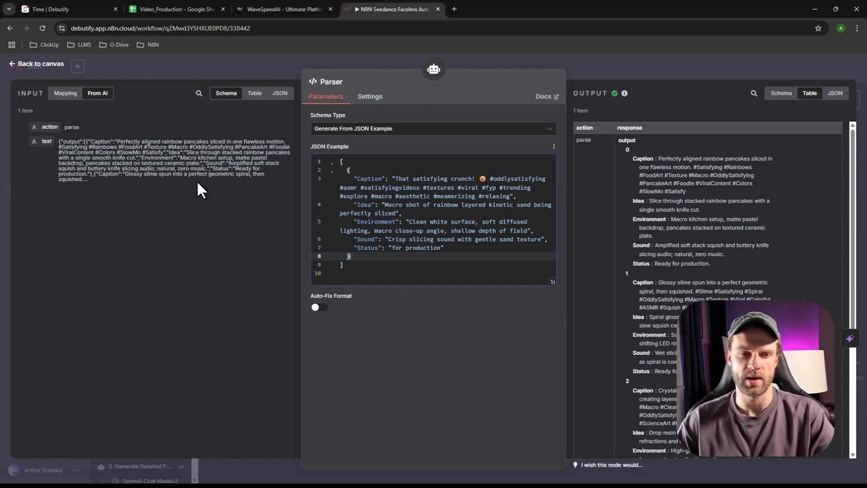
{"action": "left_click", "coordinate": [45, 66]}
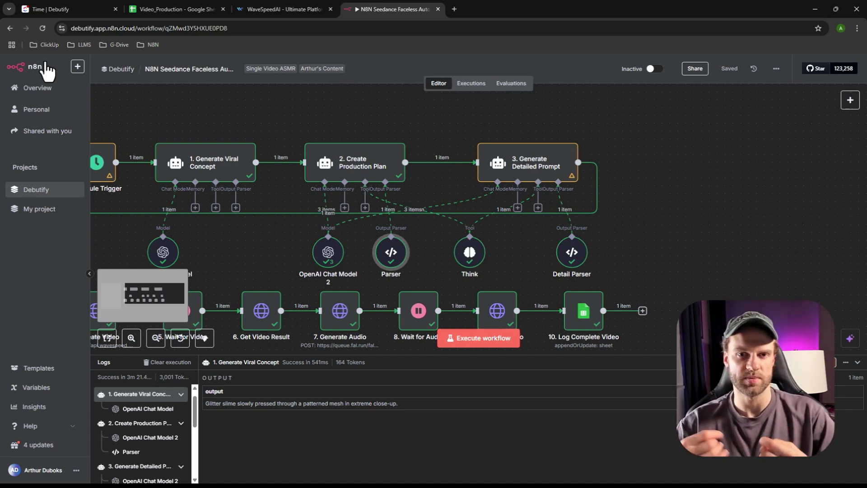
Open the 4. Create Video node to view its request settings and return to the canvas
{"action": "scroll", "coordinate": [406, 170], "scroll_direction": "left", "scroll_amount": 5}
{"action": "scroll", "coordinate": [406, 170], "scroll_direction": "down", "scroll_amount": 3}
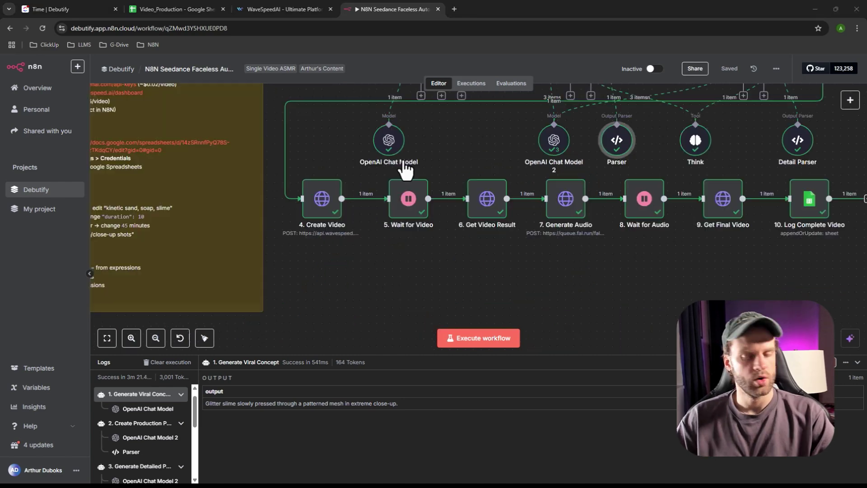
{"action": "scroll", "coordinate": [616, 194], "scroll_direction": "up", "scroll_amount": 1}
{"action": "scroll", "coordinate": [713, 159], "scroll_direction": "up", "scroll_amount": 1}
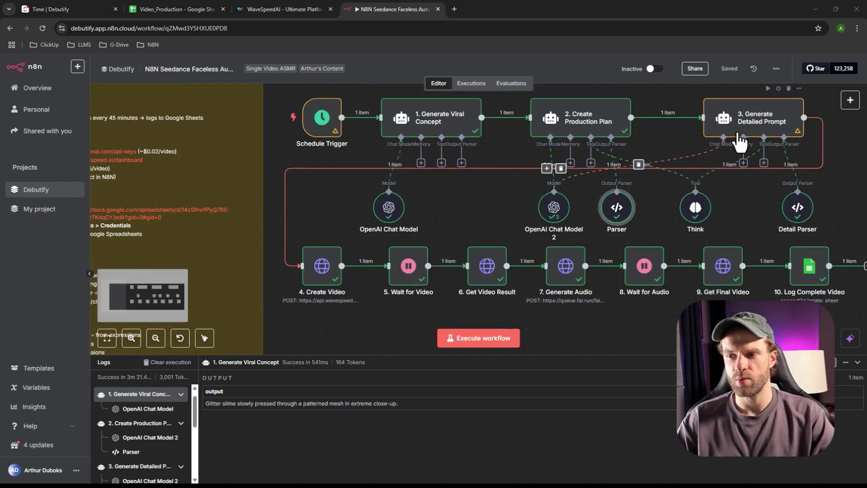
{"action": "double_click", "coordinate": [320, 277]}
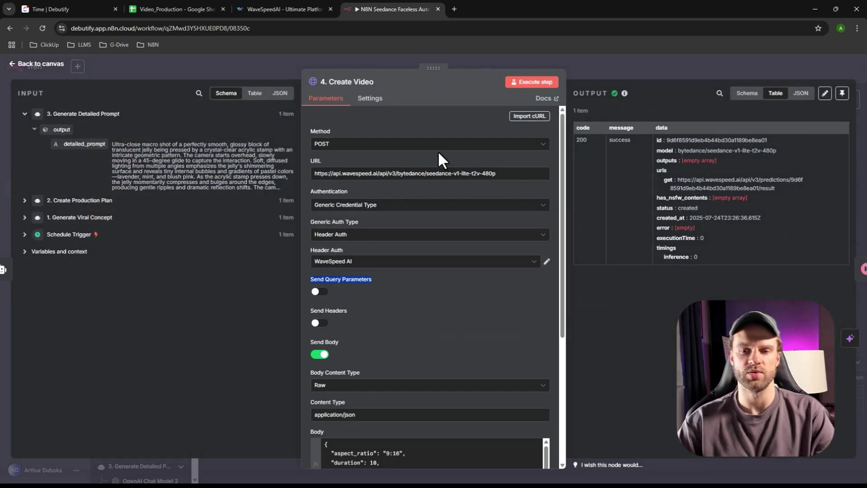
{"action": "left_click", "coordinate": [25, 66]}
Add an unconnected HTTP Request tool node below the Create Video node, view its default settings, and delete it
{"action": "scroll", "coordinate": [360, 280], "scroll_direction": "down", "scroll_amount": 3}
{"action": "scroll", "coordinate": [352, 262], "scroll_direction": "down", "scroll_amount": 3}
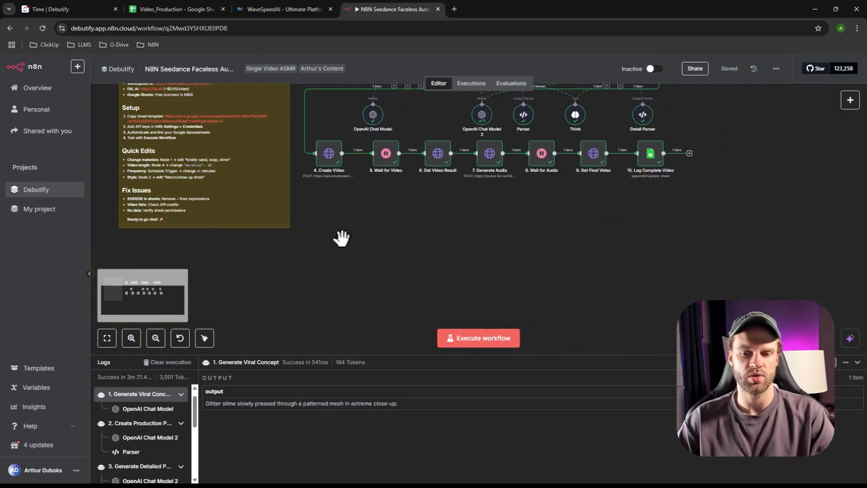
{"action": "right_click", "coordinate": [341, 239]}
{"action": "left_click", "coordinate": [368, 247]}
{"action": "type", "text": "htt"}
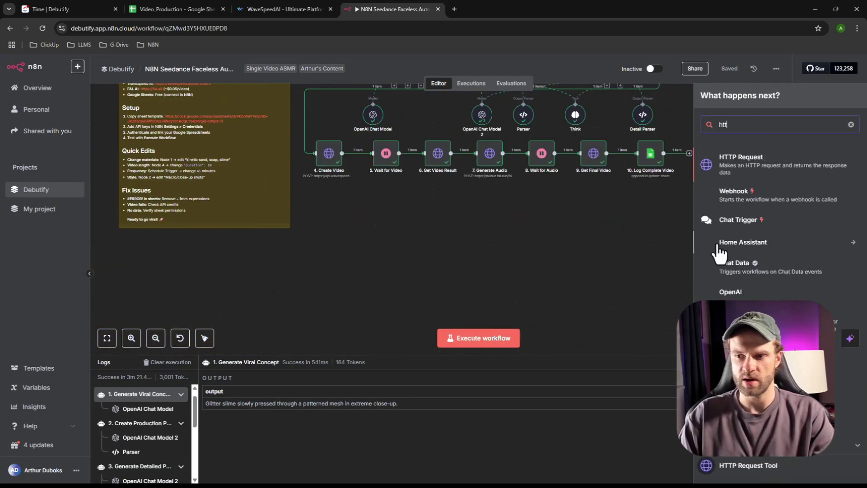
{"action": "type", "text": "po"}
{"action": "key", "text": "Return"}
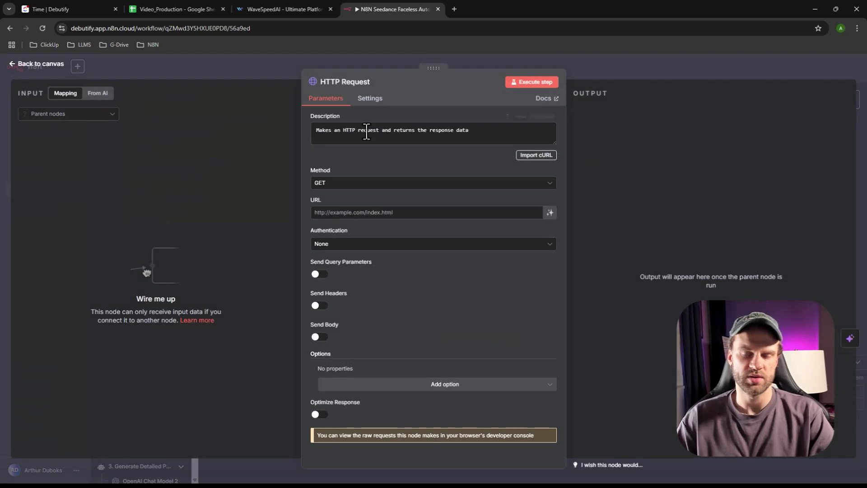
{"action": "left_click", "coordinate": [47, 65]}
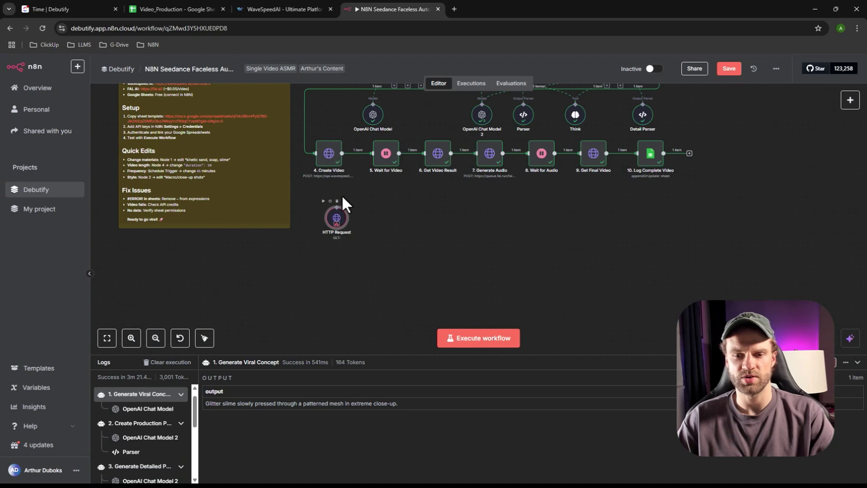
{"action": "right_click", "coordinate": [338, 219]}
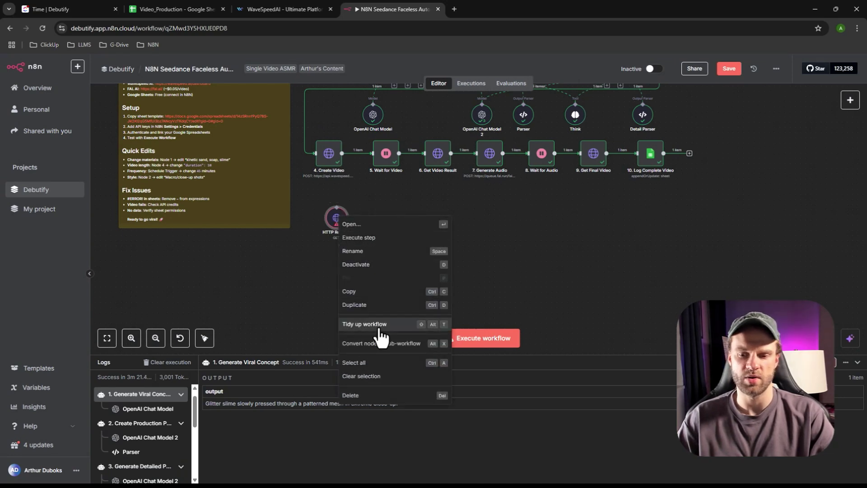
{"action": "left_click", "coordinate": [382, 396]}
Reopen the Create Video node and review the available request methods, keeping POST, with a brief look at the WaveSpeedAI dashboard
{"action": "double_click", "coordinate": [335, 165]}
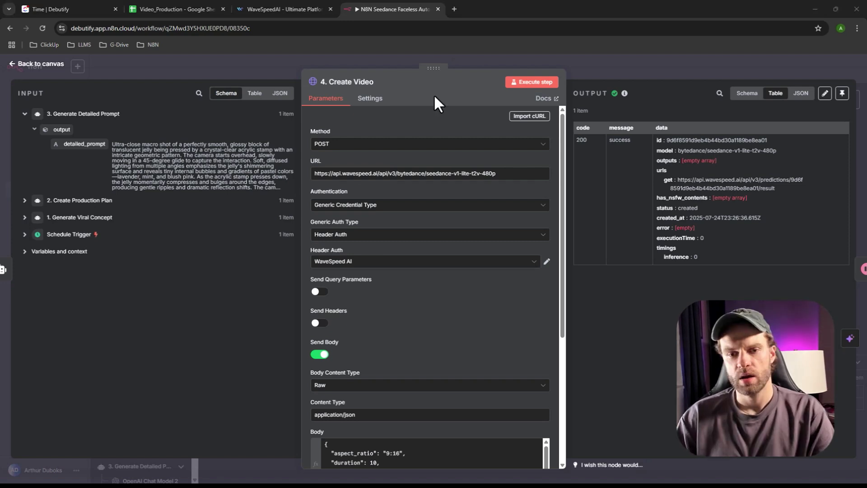
{"action": "left_click", "coordinate": [498, 146]}
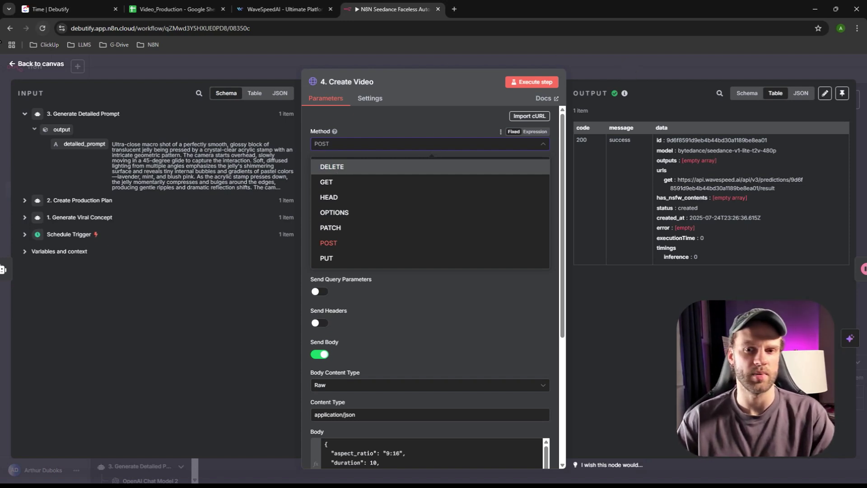
{"action": "left_click", "coordinate": [1, 41]}
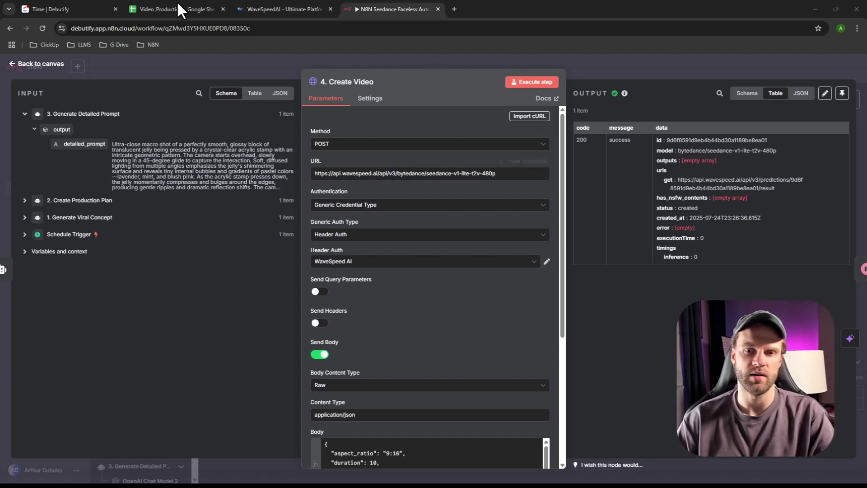
{"action": "left_click", "coordinate": [253, 10]}
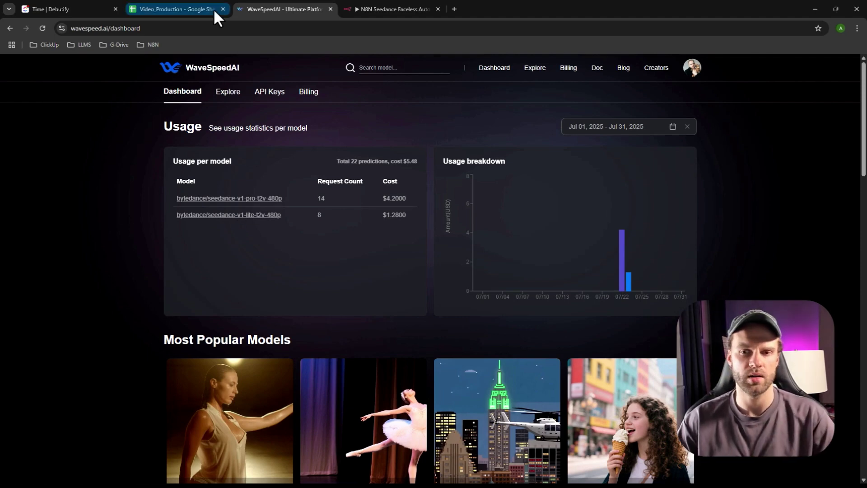
{"action": "left_click", "coordinate": [383, 10]}
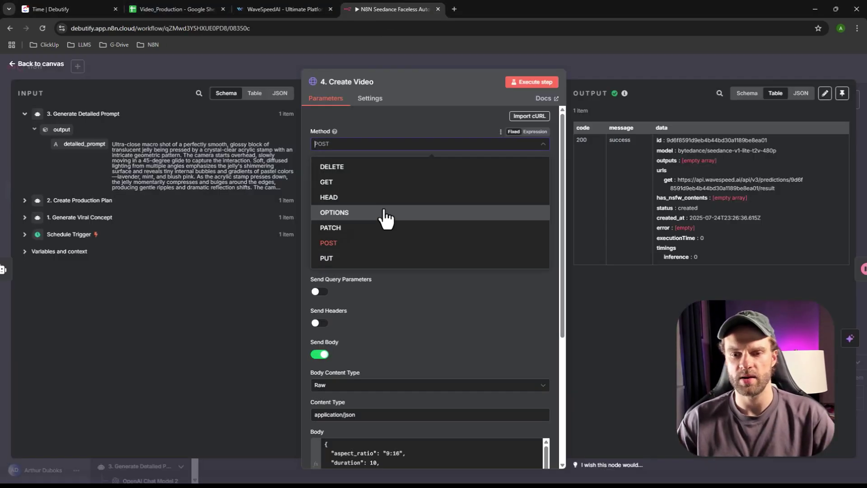
{"action": "left_click", "coordinate": [369, 133]}
Compare the bytedance/seedance model path in the Create Video node's URL with the models on the WaveSpeedAI usage dashboard
{"action": "left_click_drag", "start_coordinate": [398, 174], "coordinate": [492, 176]}
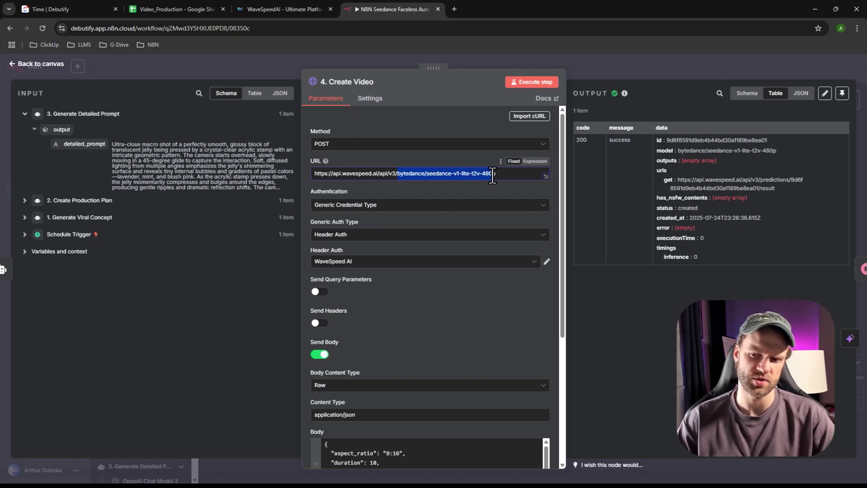
{"action": "left_click", "coordinate": [282, 9]}
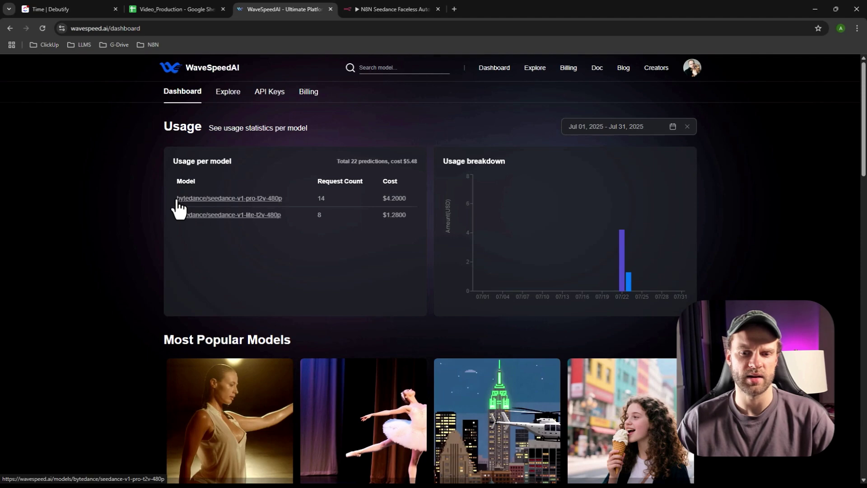
{"action": "left_click", "coordinate": [385, 9]}
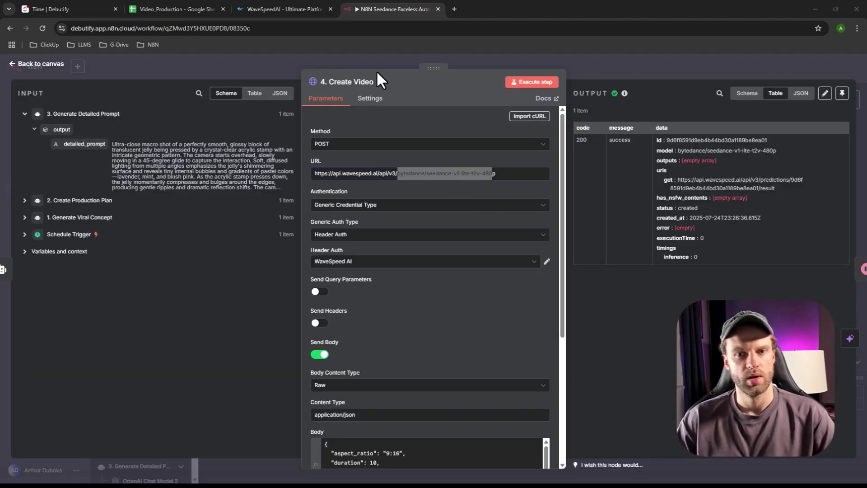
{"action": "left_click", "coordinate": [257, 9]}
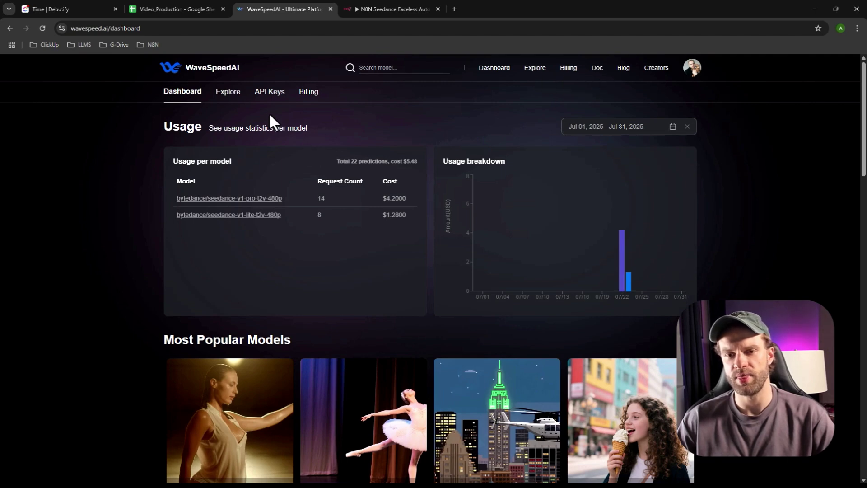
Review the WaveSpeedAI account's API Keys and Billing pages and return to the dashboard to look over its usage and request history
{"action": "left_click", "coordinate": [270, 92]}
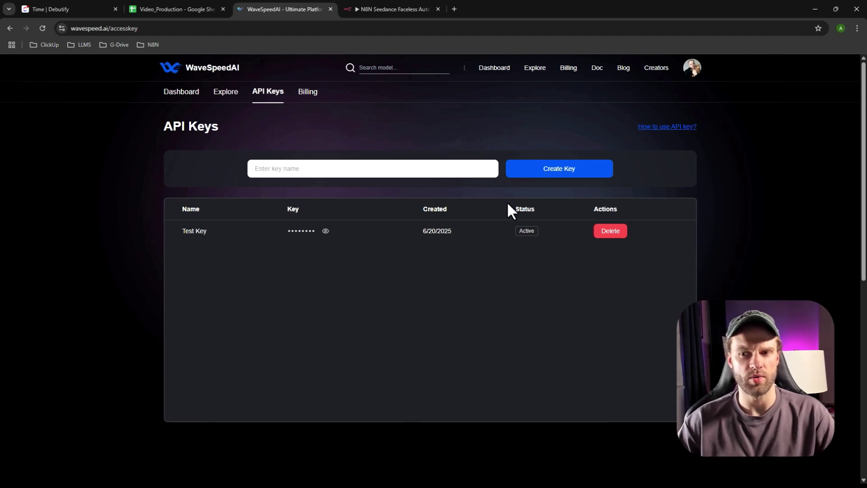
{"action": "left_click", "coordinate": [568, 69]}
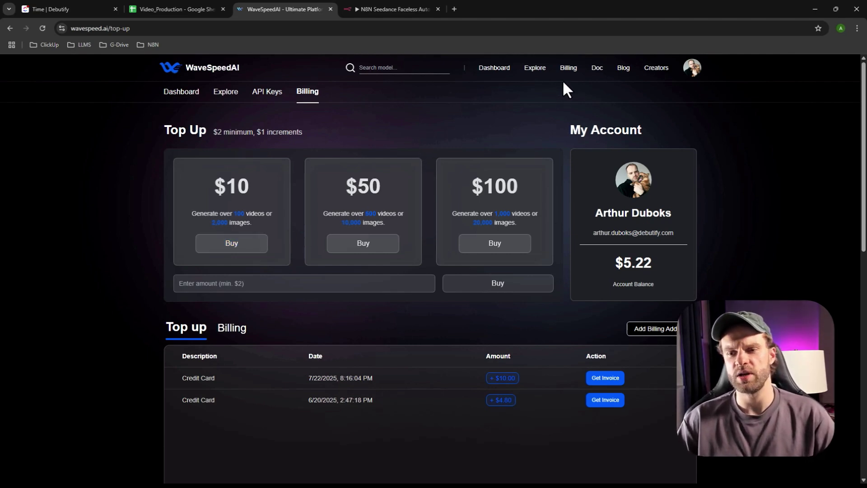
{"action": "left_click", "coordinate": [492, 71]}
{"action": "scroll", "coordinate": [387, 323], "scroll_direction": "down", "scroll_amount": 5}
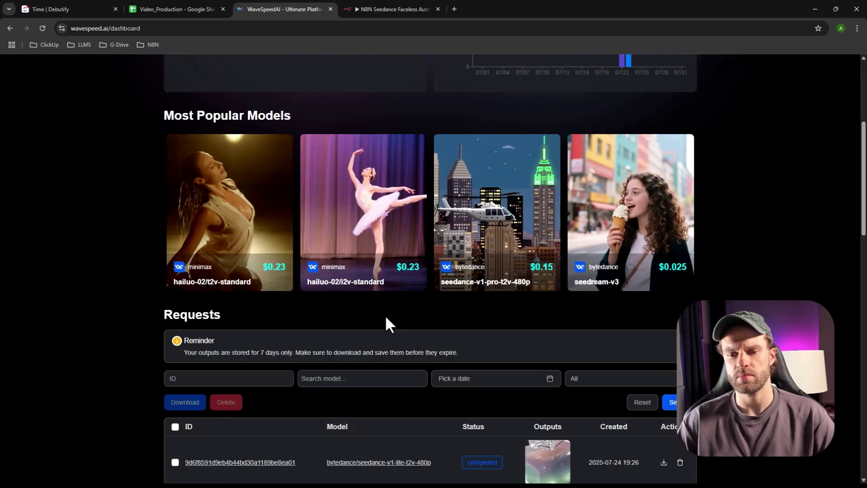
{"action": "scroll", "coordinate": [383, 257], "scroll_direction": "up", "scroll_amount": 5}
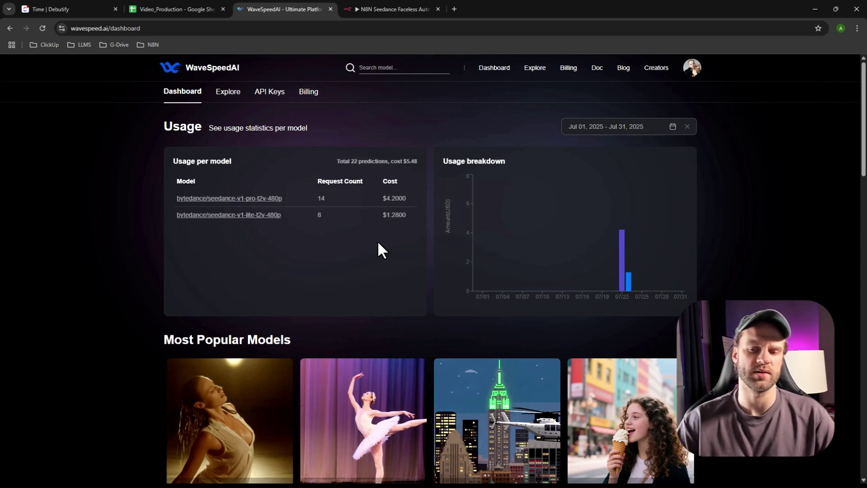
Compare the cost per run on the seedance-v1-lite-t2v-480p and seedance-v1-pro-t2v-480p model pages, closing each page after viewing
{"action": "left_click", "coordinate": [274, 216]}
{"action": "scroll", "coordinate": [384, 343], "scroll_direction": "down", "scroll_amount": 1}
{"action": "scroll", "coordinate": [398, 352], "scroll_direction": "down", "scroll_amount": 1}
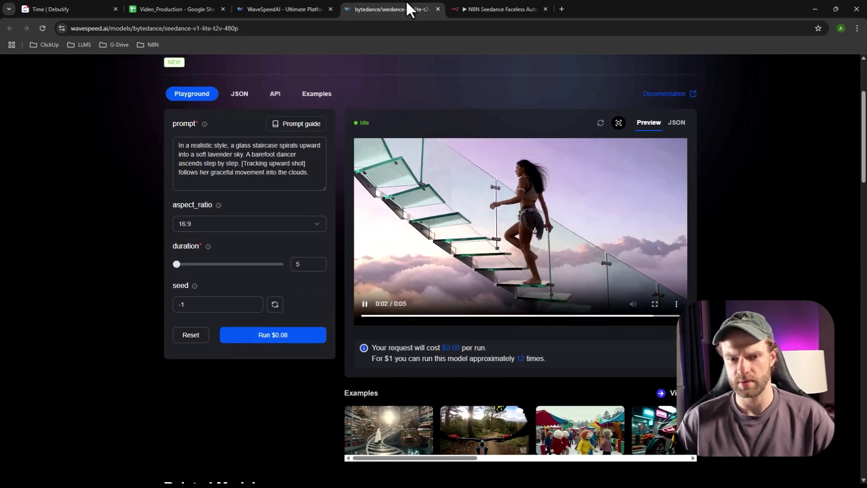
{"action": "left_click", "coordinate": [438, 9]}
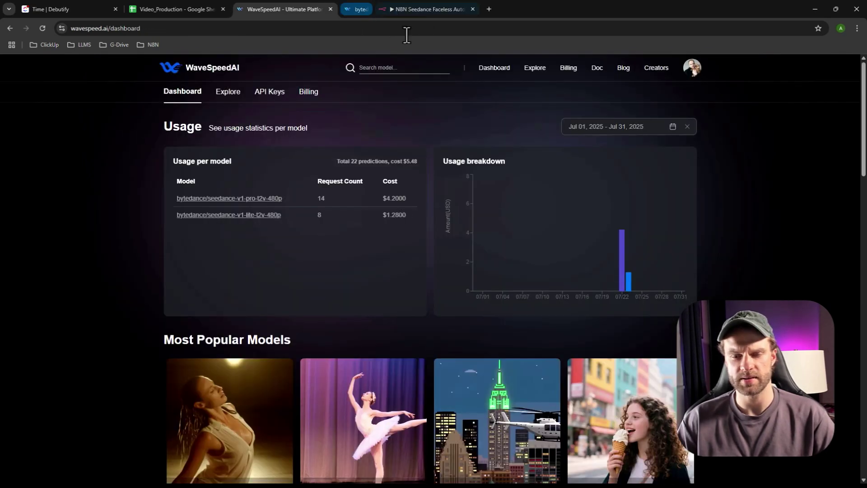
{"action": "left_click", "coordinate": [271, 199]}
{"action": "scroll", "coordinate": [343, 180], "scroll_direction": "down", "scroll_amount": 5}
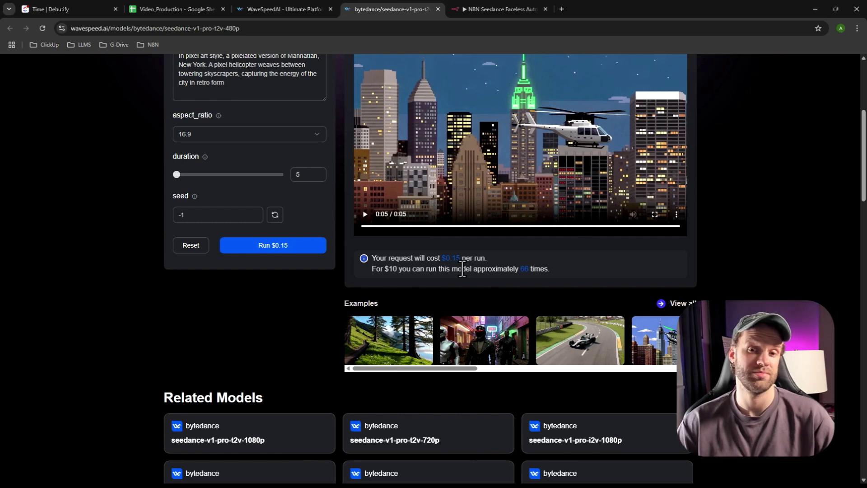
{"action": "left_click", "coordinate": [438, 9]}
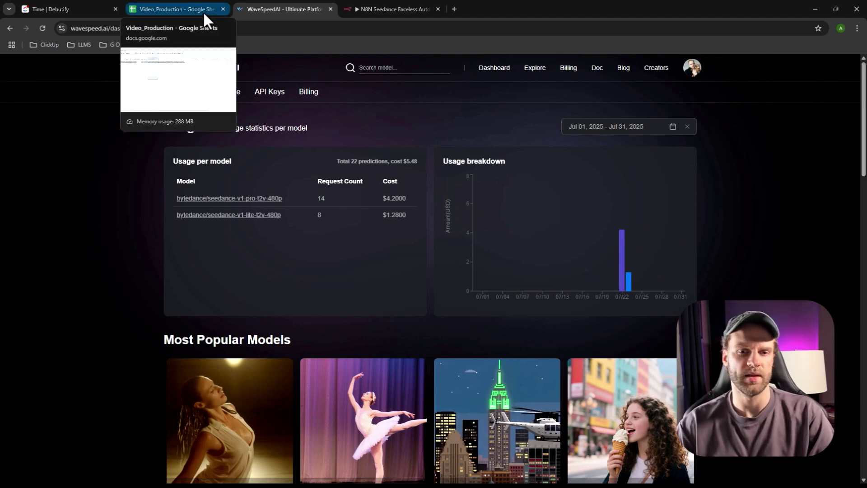
Switch back to the n8n Create Video node and view the blank form for a new Header Auth credential, closing it without saving
{"action": "left_click", "coordinate": [393, 10]}
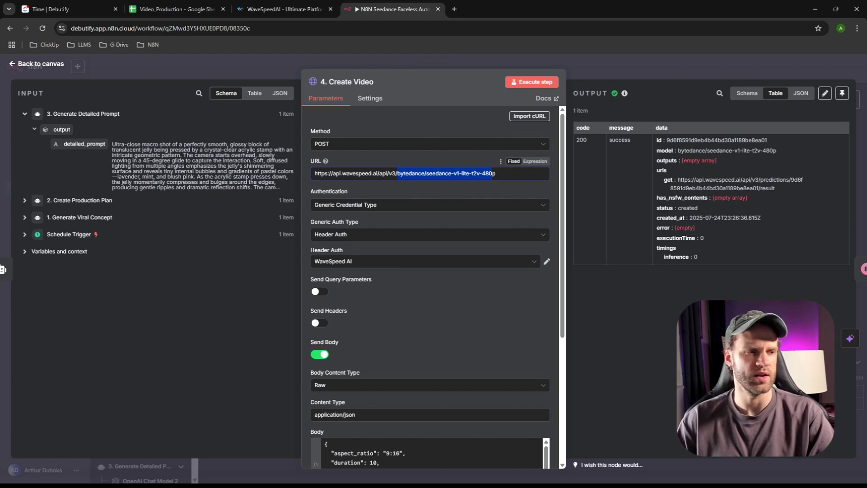
{"action": "scroll", "coordinate": [386, 239], "scroll_direction": "down", "scroll_amount": 4}
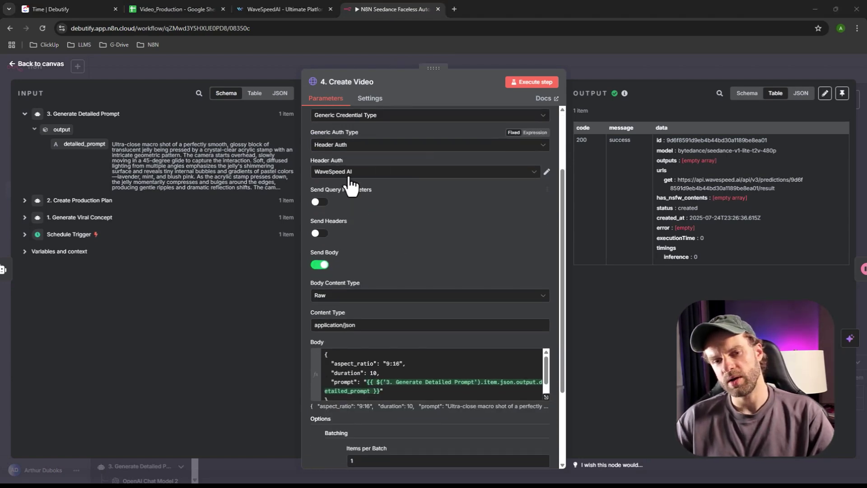
{"action": "left_click", "coordinate": [352, 174]}
{"action": "left_click", "coordinate": [360, 173]}
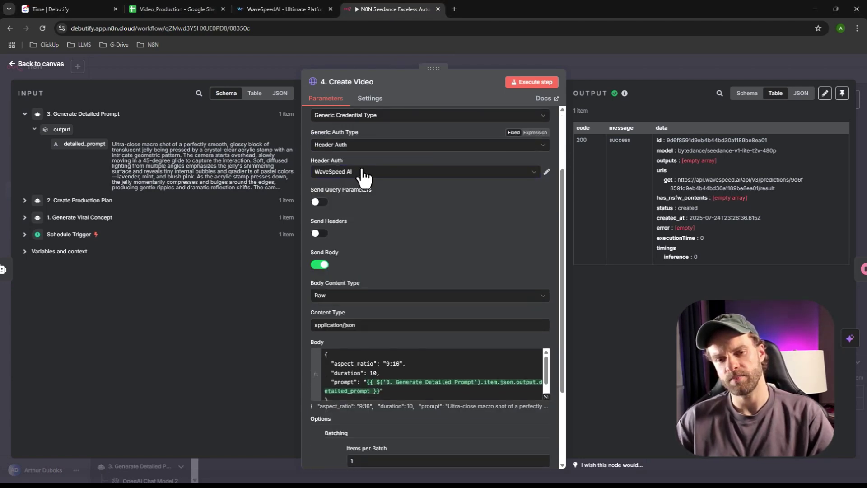
{"action": "left_click", "coordinate": [360, 173]}
{"action": "left_click", "coordinate": [358, 316]}
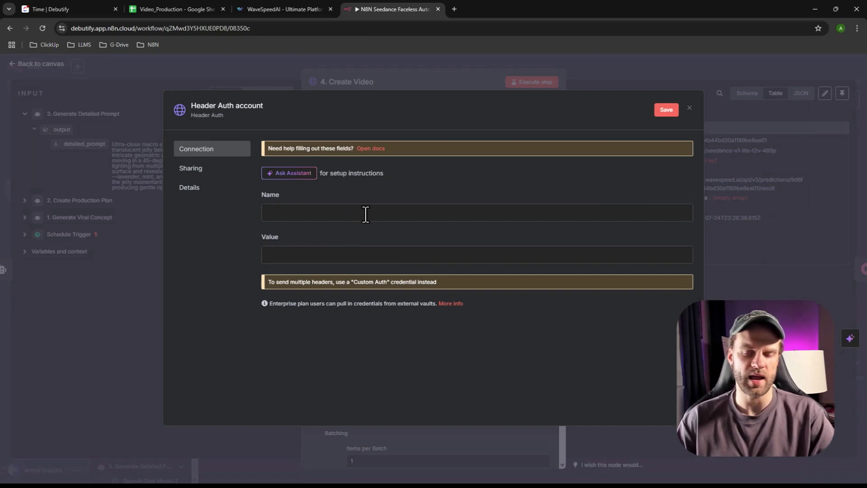
{"action": "left_click", "coordinate": [142, 113]}
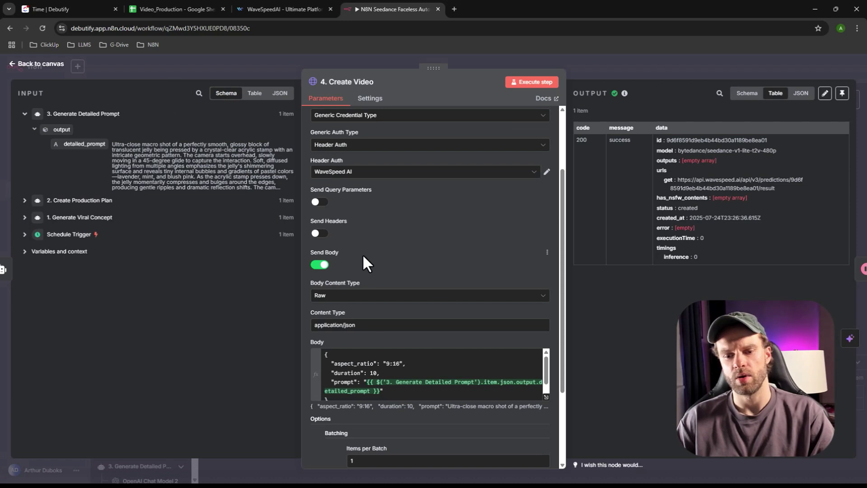
Open the Create Video node's JSON body in the expanded expression editor and review the aspect_ratio and duration entries
{"action": "scroll", "coordinate": [368, 241], "scroll_direction": "down", "scroll_amount": 2}
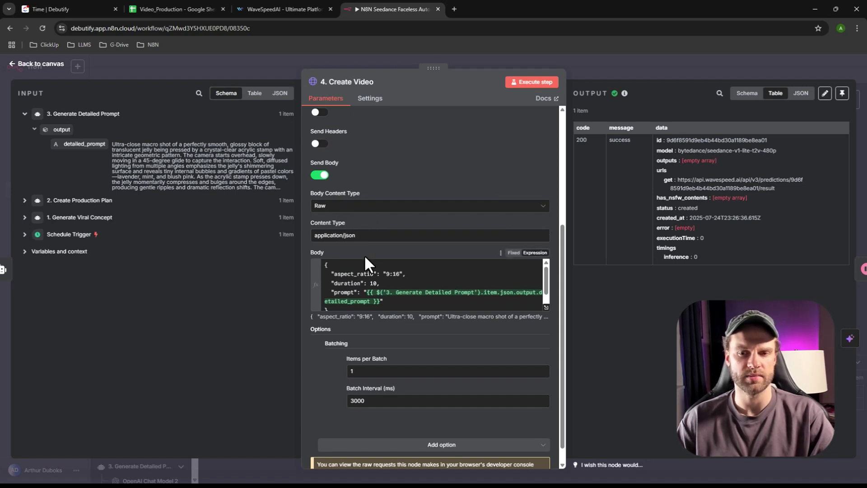
{"action": "scroll", "coordinate": [365, 255], "scroll_direction": "up", "scroll_amount": 2}
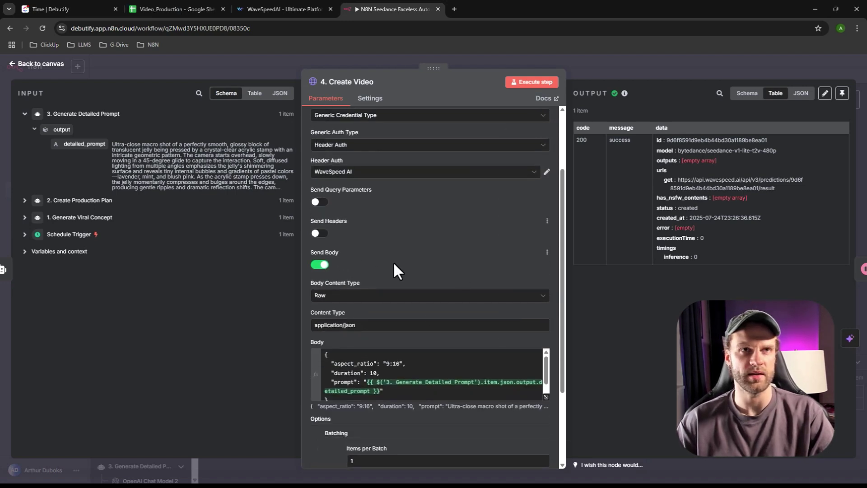
{"action": "scroll", "coordinate": [411, 269], "scroll_direction": "down", "scroll_amount": 3}
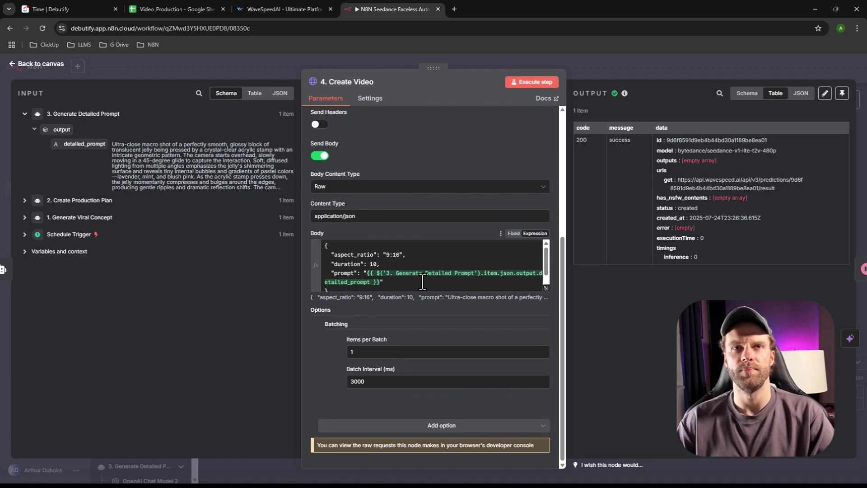
{"action": "left_click", "coordinate": [546, 287]}
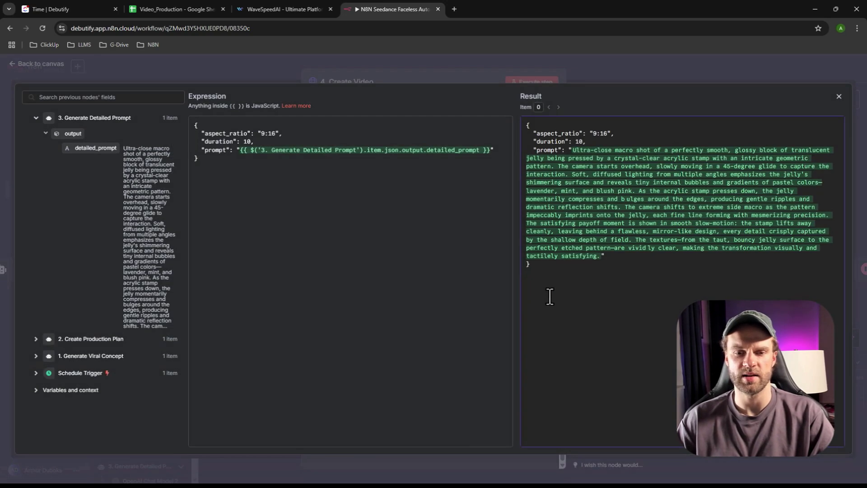
{"action": "left_click_drag", "start_coordinate": [202, 134], "coordinate": [278, 133]}
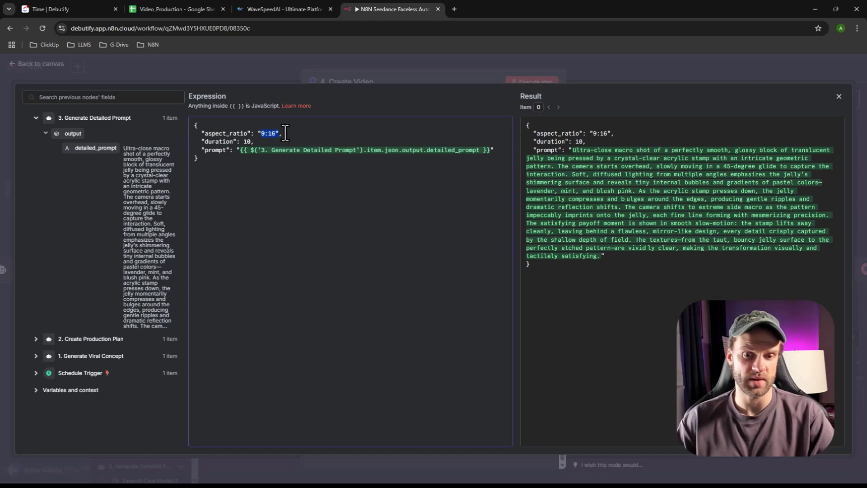
{"action": "left_click", "coordinate": [286, 132]}
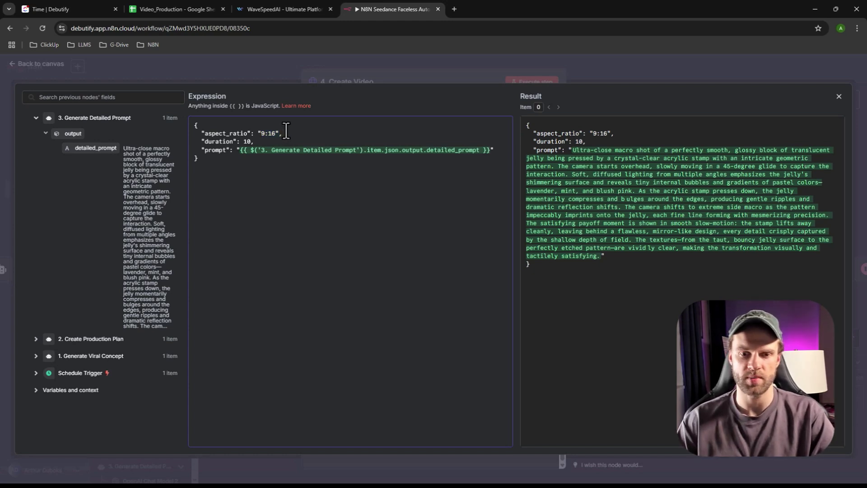
{"action": "left_click_drag", "start_coordinate": [201, 141], "coordinate": [258, 142]}
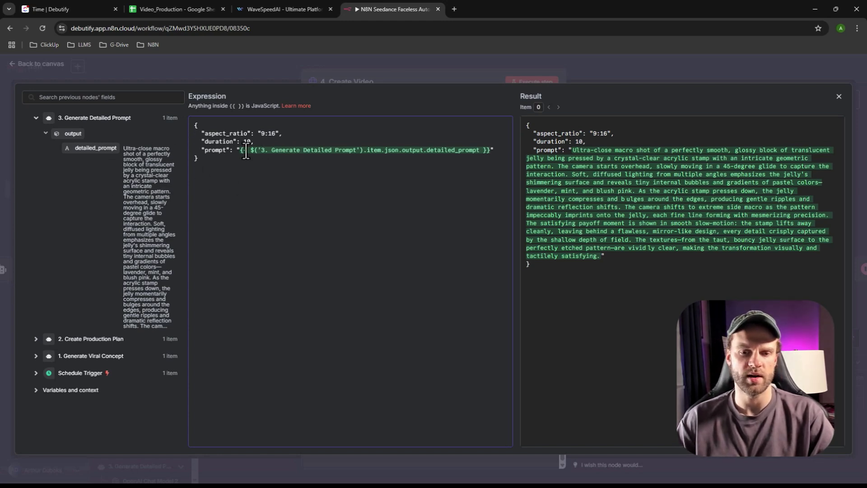
Compare the prompt expression with the detailed_prompt input and its resolved result text, and close the expression editor
{"action": "left_click_drag", "start_coordinate": [239, 150], "coordinate": [434, 158]}
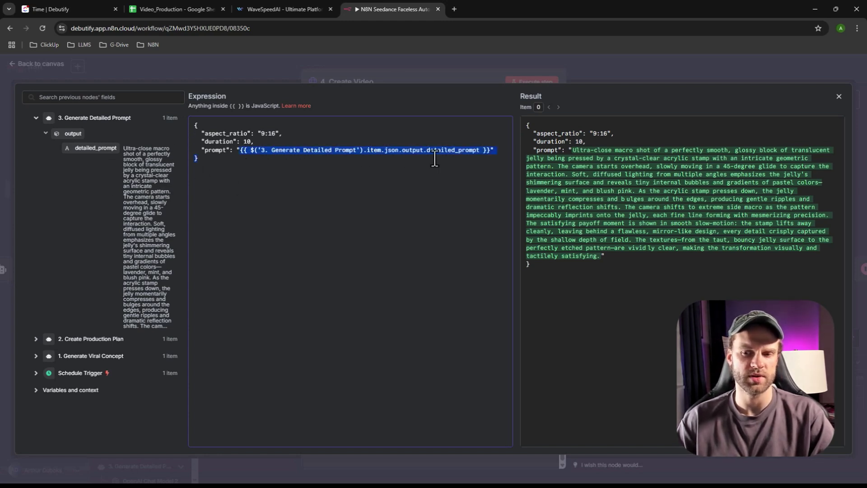
{"action": "left_click", "coordinate": [488, 151]}
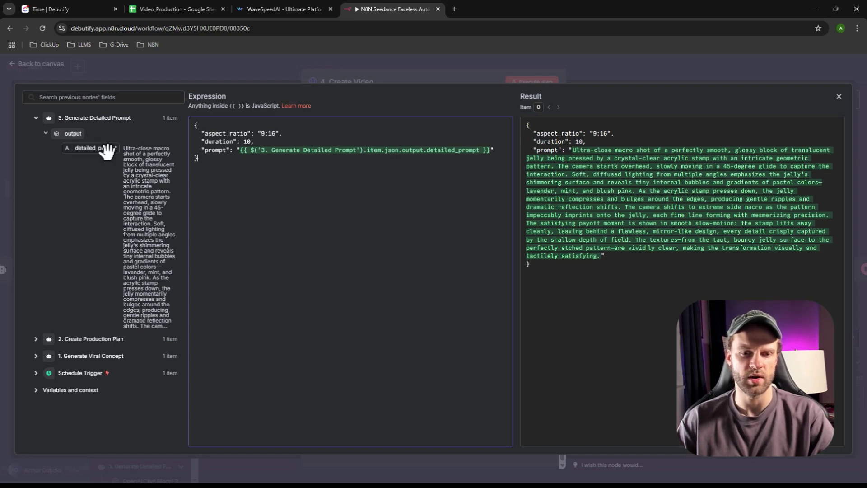
{"action": "mouse_move", "coordinate": [107, 147]}
{"action": "left_mouse_down"}
{"action": "mouse_move", "coordinate": [266, 155]}
{"action": "mouse_move", "coordinate": [267, 145]}
{"action": "mouse_move", "coordinate": [122, 150]}
{"action": "left_mouse_up"}
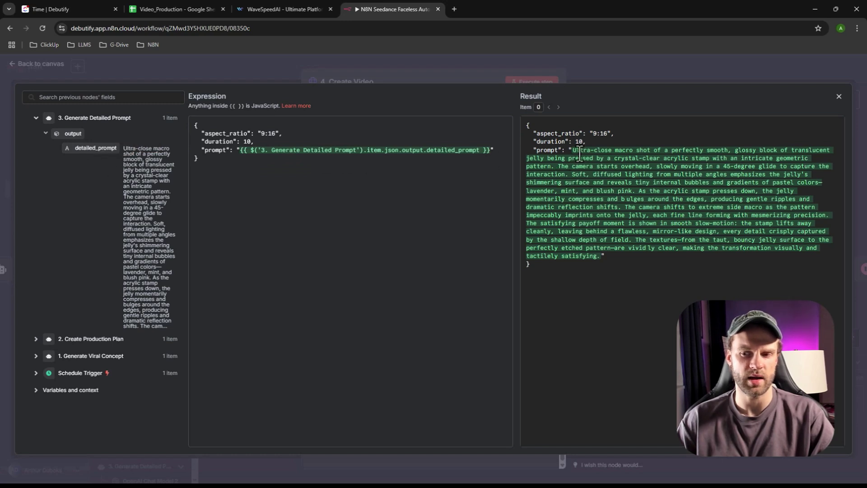
{"action": "left_click_drag", "start_coordinate": [573, 150], "coordinate": [599, 256]}
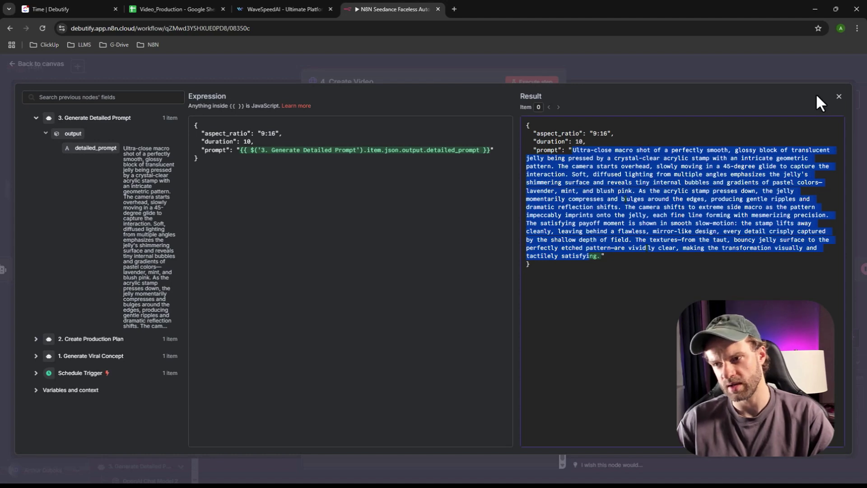
{"action": "left_click", "coordinate": [839, 97]}
Leave the Create Video node for the canvas and save the workflow
{"action": "scroll", "coordinate": [415, 203], "scroll_direction": "up", "scroll_amount": 5}
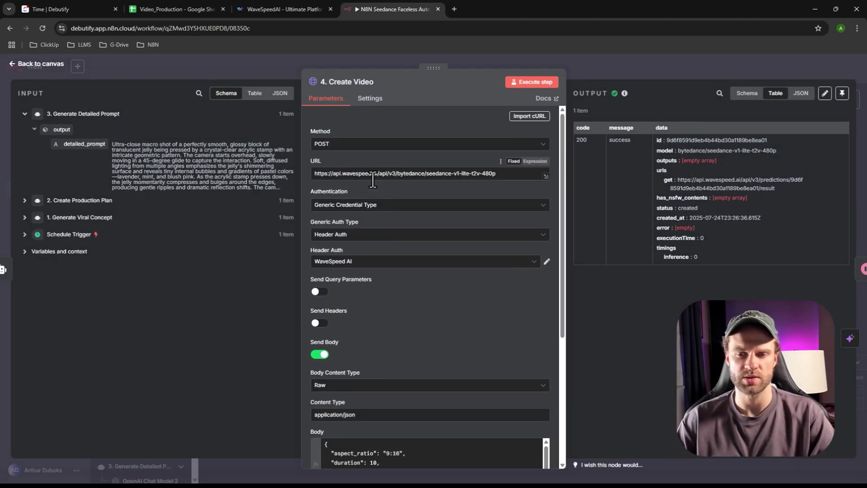
{"action": "left_click", "coordinate": [40, 64]}
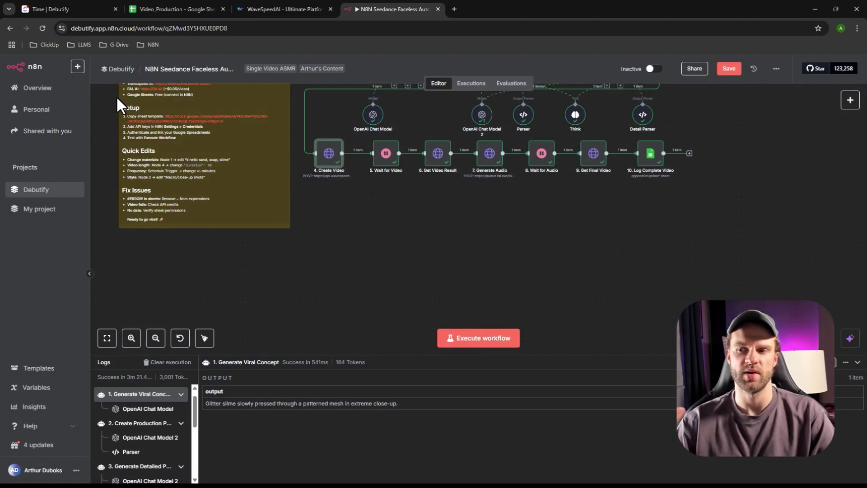
{"action": "scroll", "coordinate": [139, 110], "scroll_direction": "up", "scroll_amount": 3}
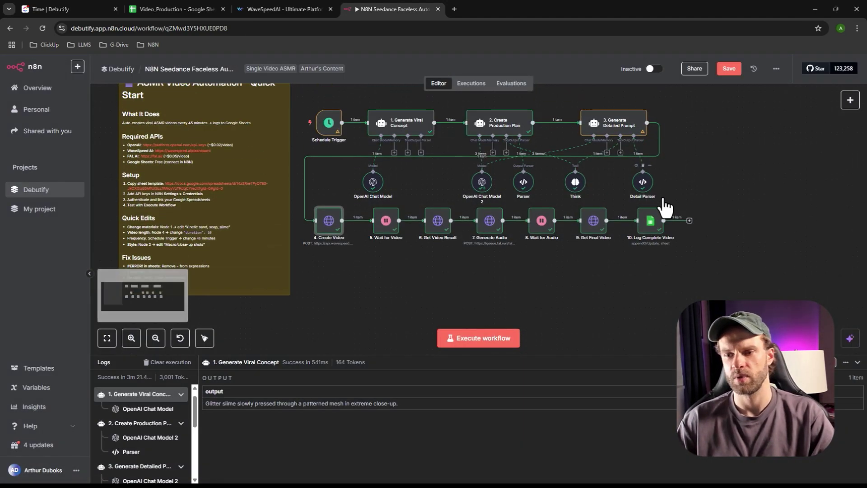
{"action": "left_click", "coordinate": [730, 69]}
{"action": "scroll", "coordinate": [405, 240], "scroll_direction": "up", "scroll_amount": 2}
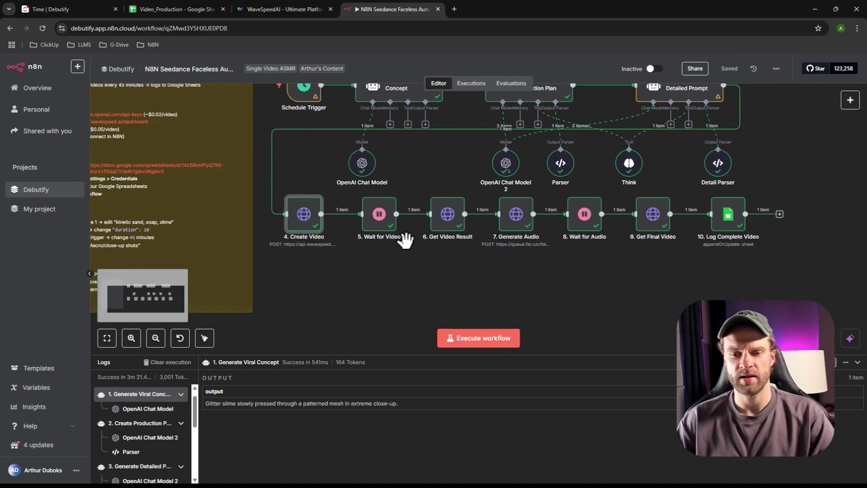
Open the 5. Wait for Video node to review its resume mode, wait amount and wait unit, and return to the canvas
{"action": "mouse_move", "coordinate": [389, 236]}
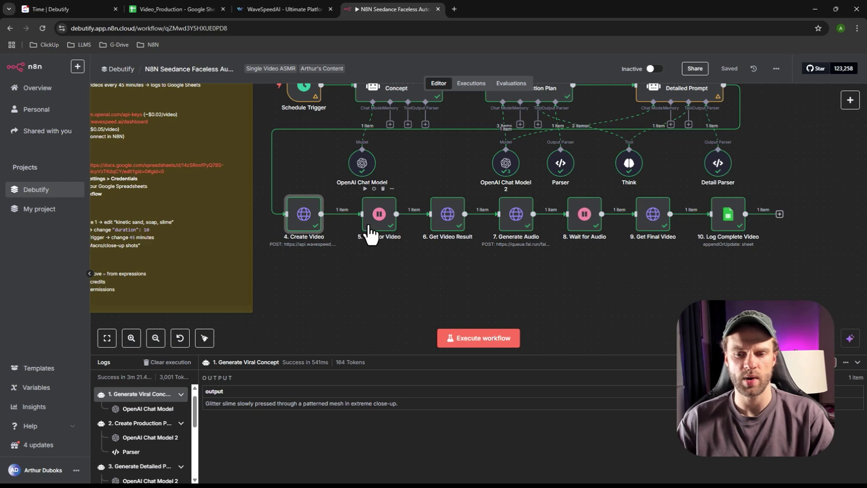
{"action": "double_click", "coordinate": [373, 219]}
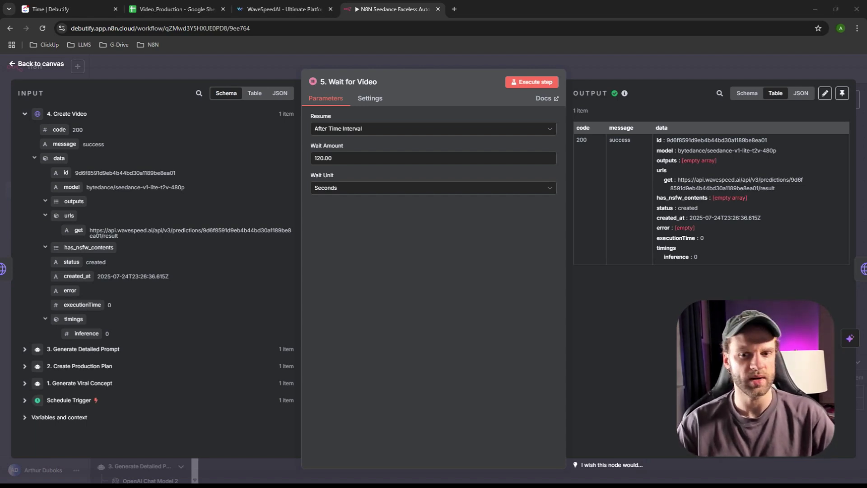
{"action": "left_click", "coordinate": [346, 160]}
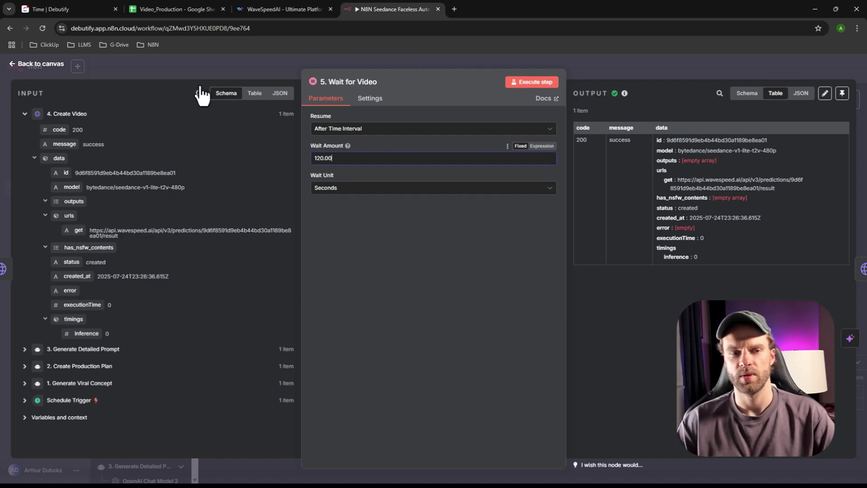
{"action": "left_click", "coordinate": [53, 66]}
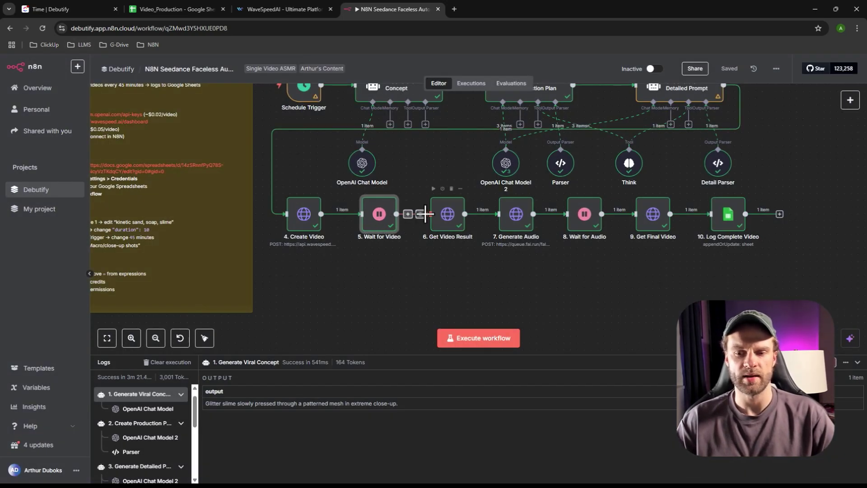
Copy the video URL from the output of the 6. Get Video Result node and load it in a new browser tab
{"action": "double_click", "coordinate": [449, 223]}
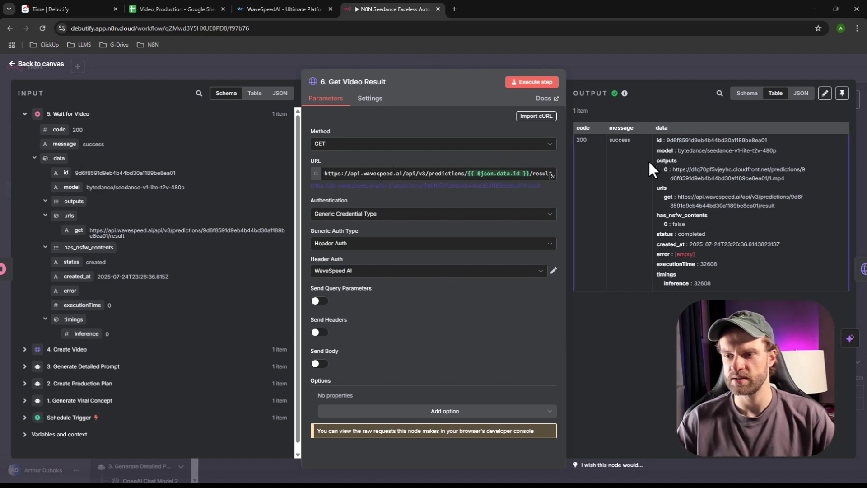
{"action": "left_click_drag", "start_coordinate": [672, 171], "coordinate": [799, 178]}
{"action": "right_click", "coordinate": [752, 173]}
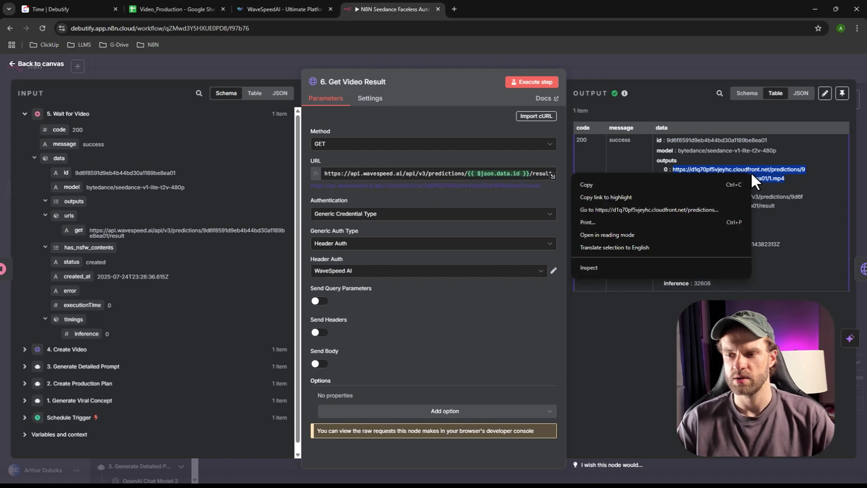
{"action": "left_click", "coordinate": [632, 181]}
{"action": "left_click", "coordinate": [455, 6]}
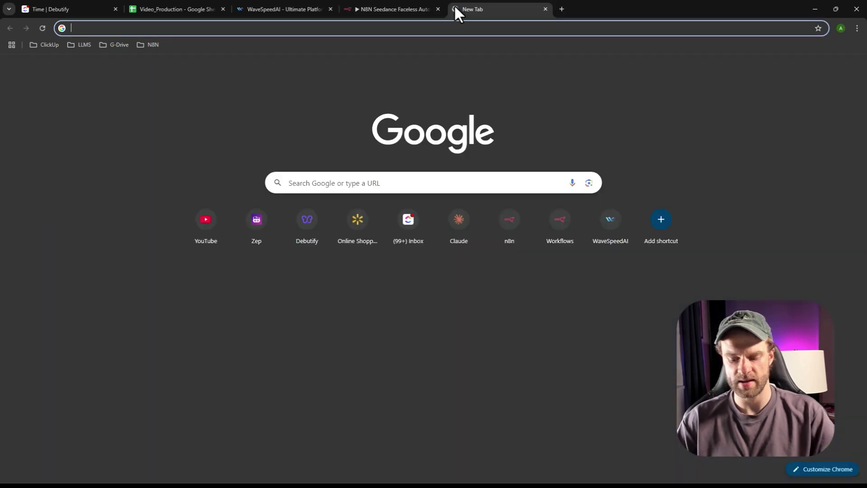
{"action": "key", "text": "ctrl+v"}
{"action": "key", "text": "Return"}
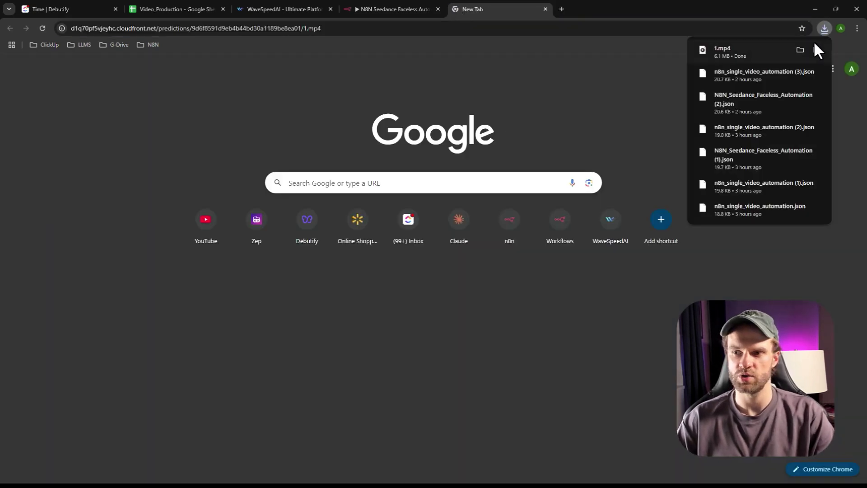
Play the downloaded 1.mp4, close the player and the extra browser tab, and return to the workflow canvas
{"action": "left_click", "coordinate": [732, 51]}
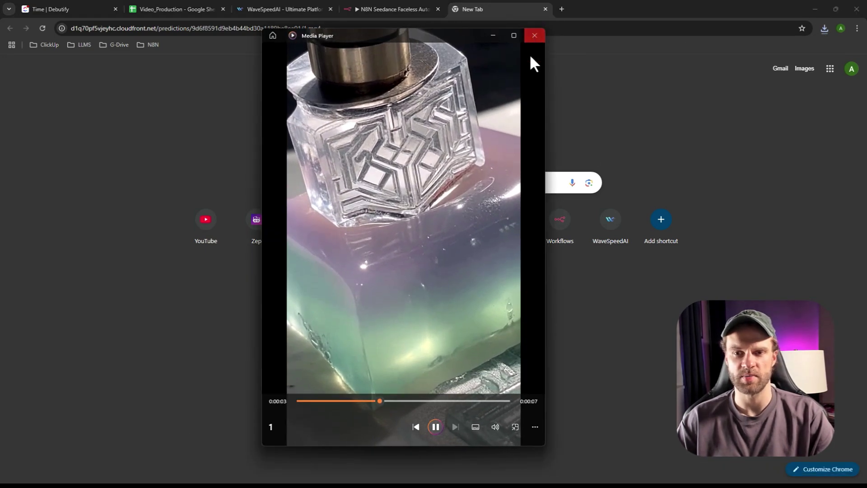
{"action": "left_click", "coordinate": [535, 35]}
{"action": "left_click", "coordinate": [546, 9]}
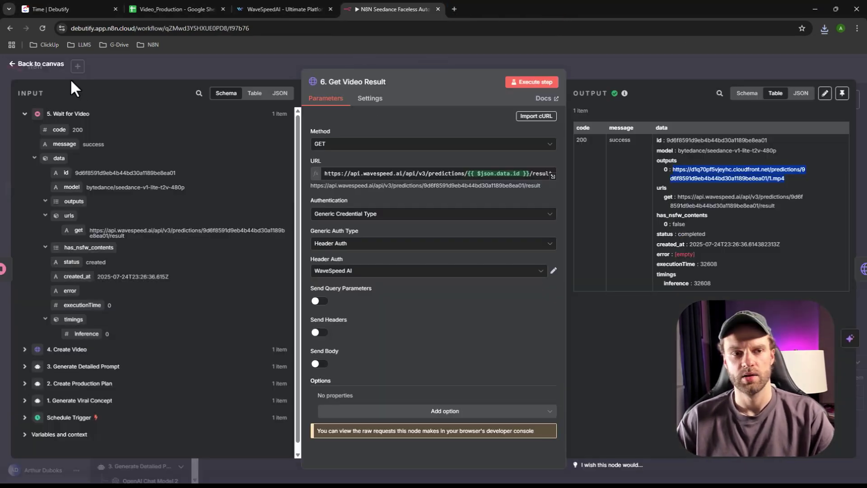
{"action": "left_click", "coordinate": [43, 66]}
{"action": "scroll", "coordinate": [542, 235], "scroll_direction": "right", "scroll_amount": 3}
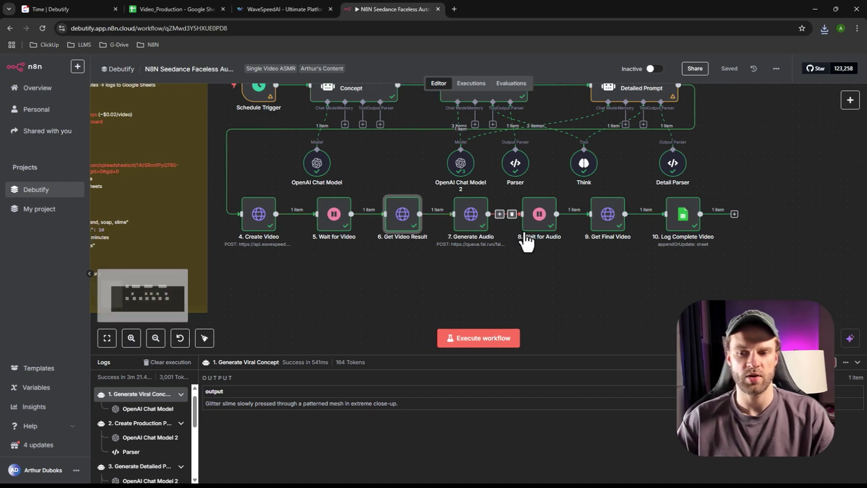
Open the 7. Generate Audio node and find the Fal.ai site through a web search for "fal api" in a new tab
{"action": "double_click", "coordinate": [461, 230]}
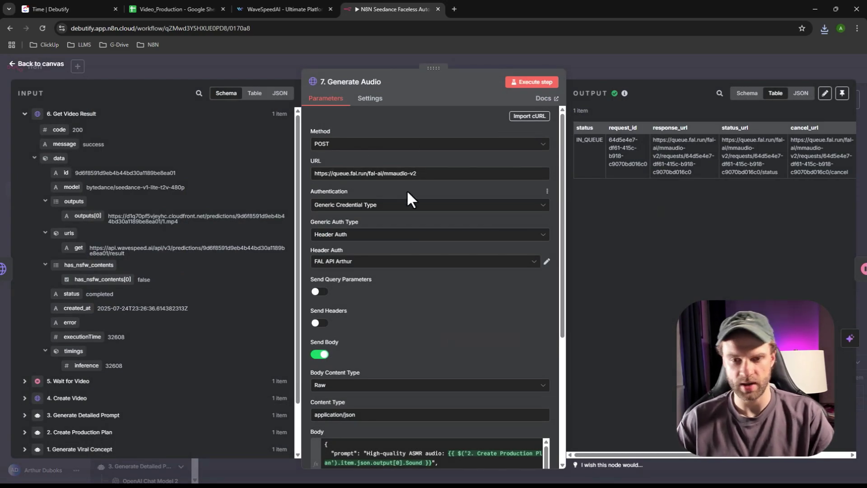
{"action": "left_click", "coordinate": [454, 9]}
{"action": "type", "text": "fal"}
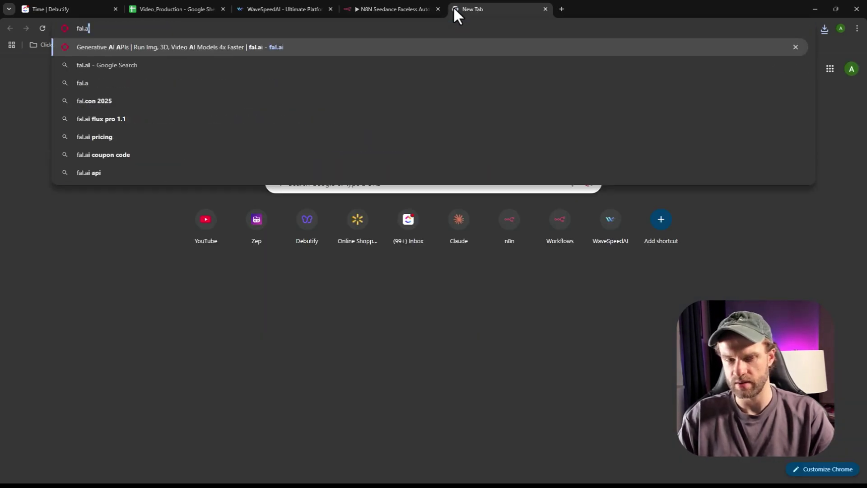
{"action": "type", "text": " api"}
{"action": "key", "text": "BackSpace"}
{"action": "key", "text": "BackSpace"}
{"action": "key", "text": "BackSpace"}
{"action": "type", "text": "api"}
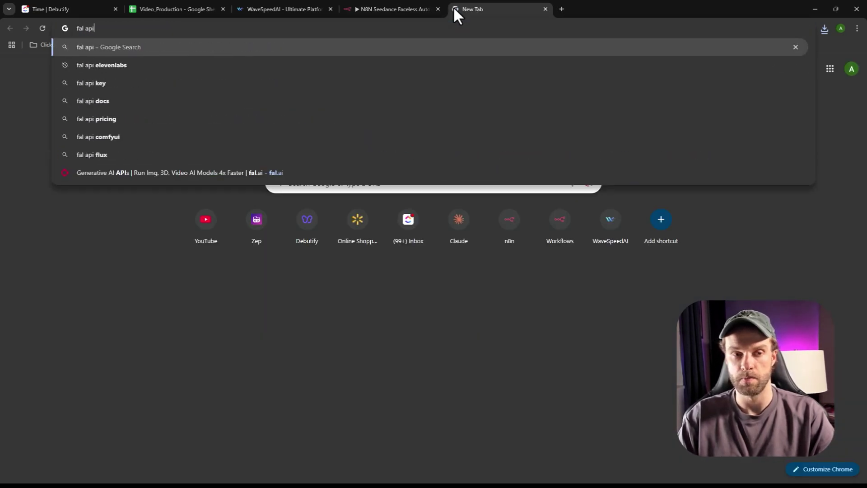
{"action": "key", "text": "Return"}
{"action": "left_click", "coordinate": [155, 155]}
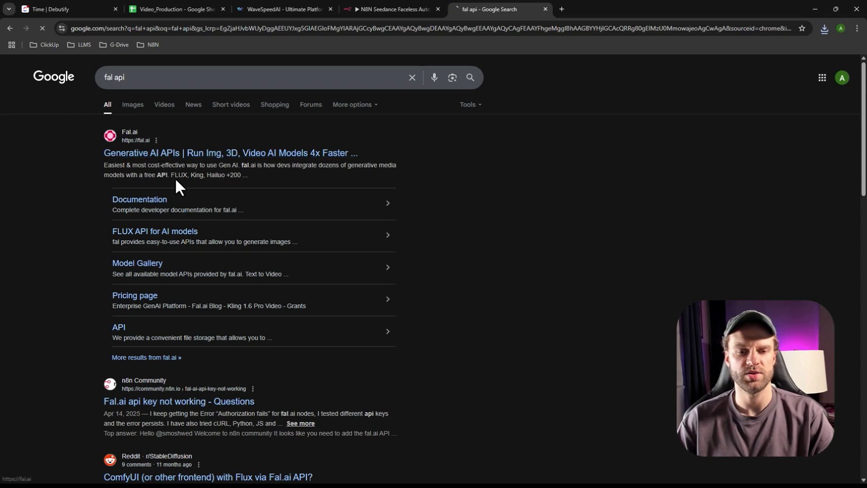
Log in to fal.ai with the Google account to reach the dashboard
{"action": "left_click", "coordinate": [695, 74]}
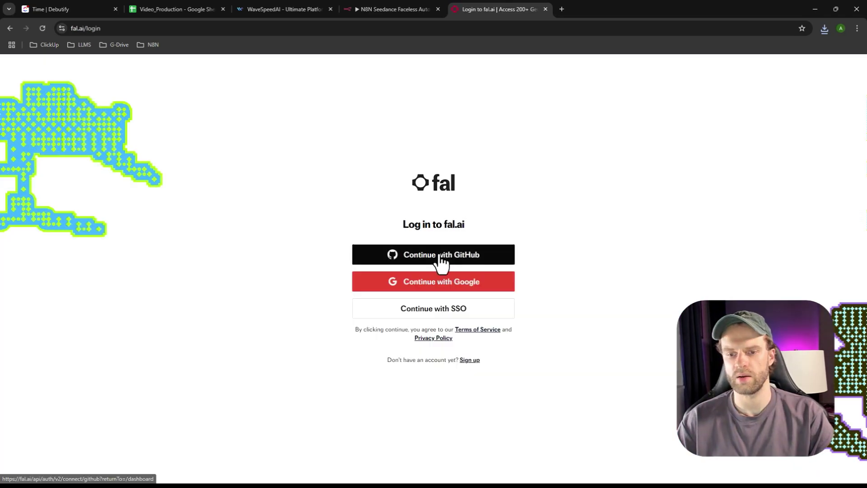
{"action": "left_click", "coordinate": [417, 308]}
{"action": "left_click", "coordinate": [416, 321]}
{"action": "left_click", "coordinate": [419, 284]}
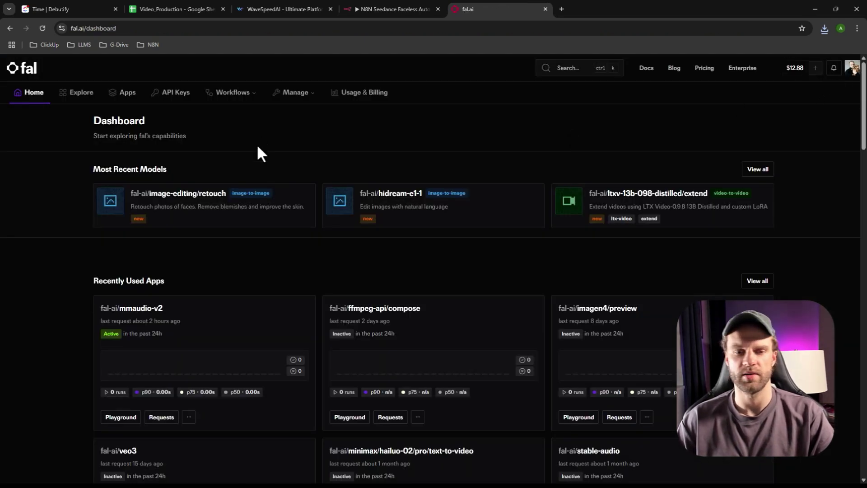
Open the Usage & Billing page on fal.ai and examine the usage breakdown and usage per model
{"action": "left_click", "coordinate": [359, 95]}
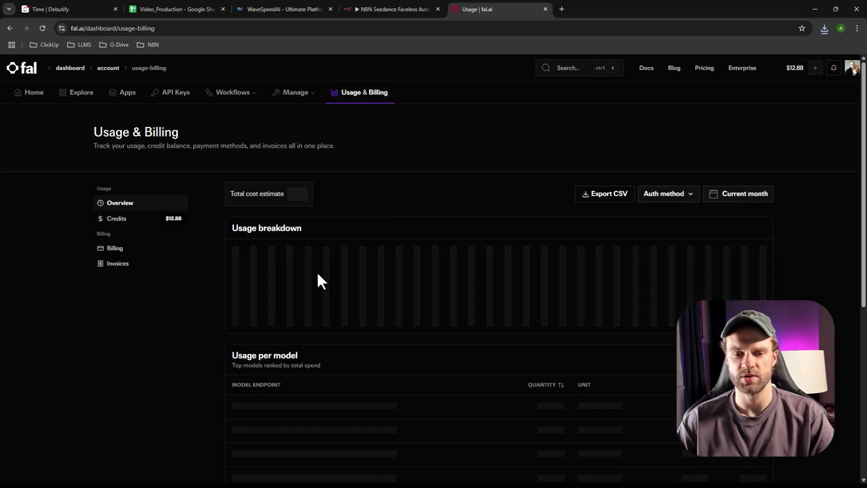
{"action": "scroll", "coordinate": [410, 261], "scroll_direction": "down", "scroll_amount": 2}
{"action": "mouse_move", "coordinate": [411, 218]}
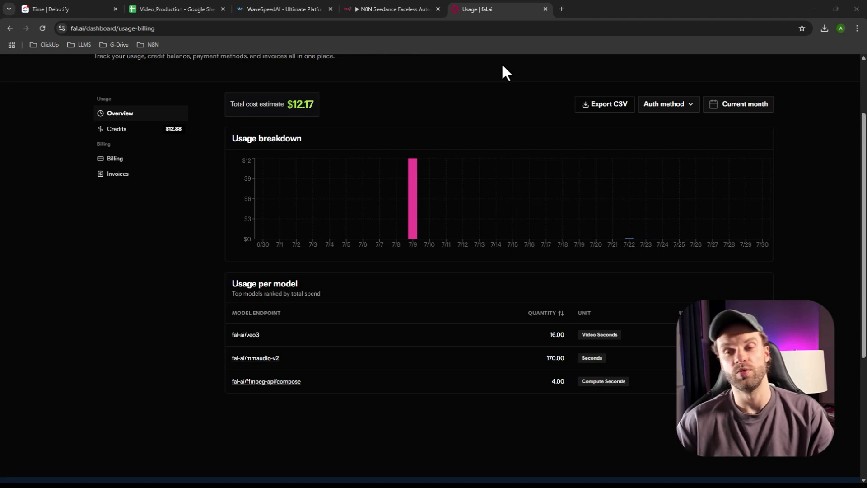
Review the Generate Audio node's body with its prompt, duration and video_url in the expanded expression editor, and return to the canvas
{"action": "left_click", "coordinate": [399, 9]}
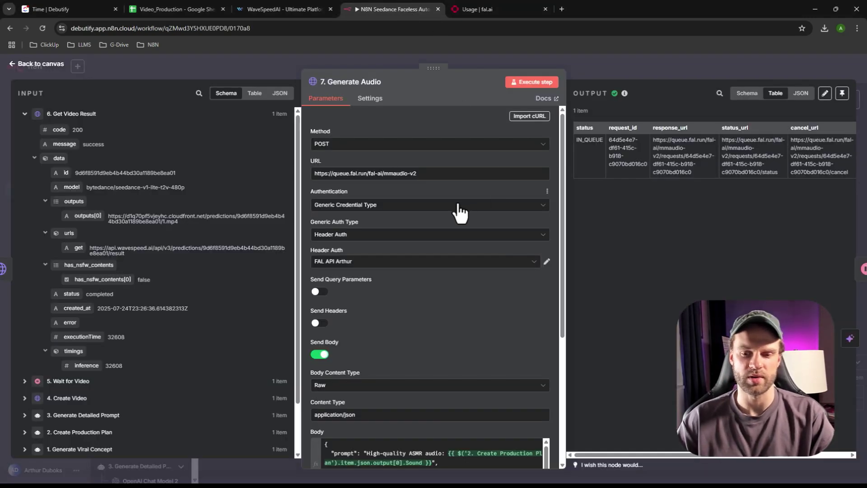
{"action": "scroll", "coordinate": [430, 219], "scroll_direction": "down", "scroll_amount": 1}
{"action": "scroll", "coordinate": [393, 212], "scroll_direction": "down", "scroll_amount": 2}
{"action": "scroll", "coordinate": [396, 214], "scroll_direction": "down", "scroll_amount": 1}
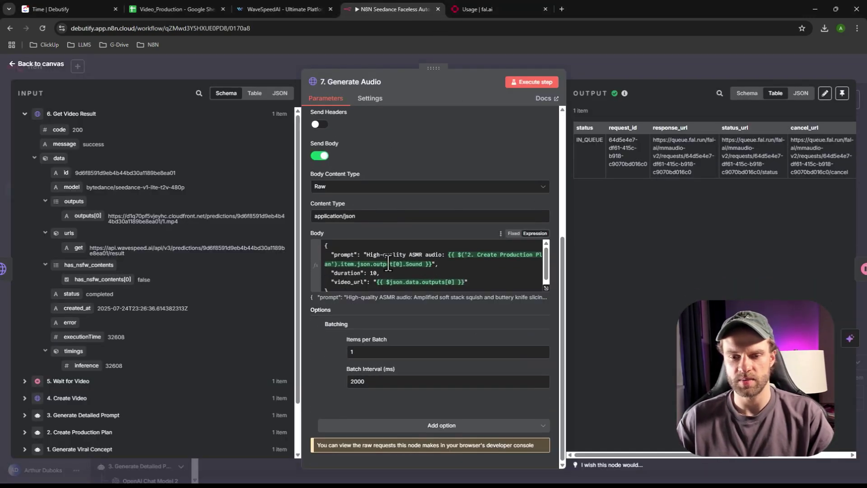
{"action": "left_click", "coordinate": [546, 335]}
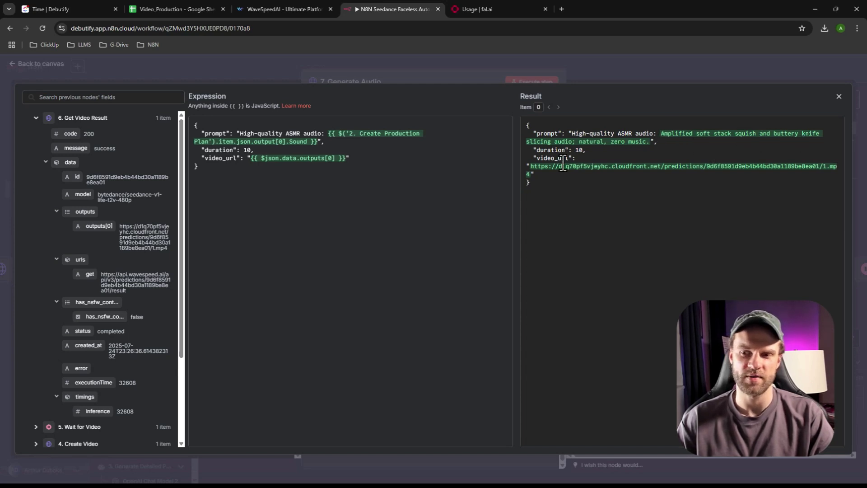
{"action": "left_click", "coordinate": [838, 96]}
{"action": "left_click", "coordinate": [46, 67]}
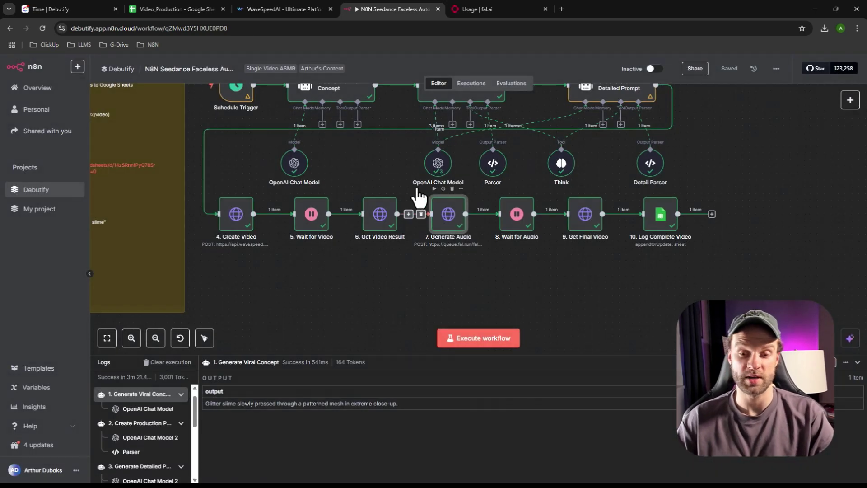
Check the 8. Wait for Audio and 9. Get Final Video nodes in turn, returning to the canvas after each
{"action": "double_click", "coordinate": [523, 219]}
{"action": "left_click", "coordinate": [43, 65]}
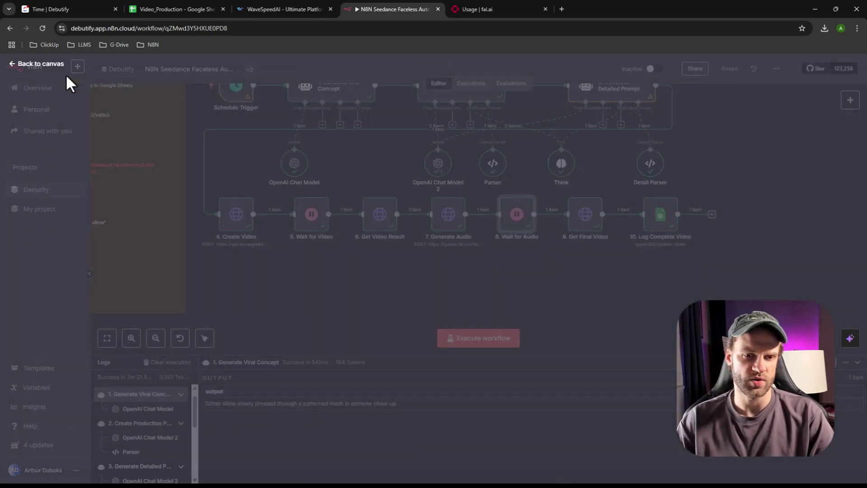
{"action": "double_click", "coordinate": [585, 216]}
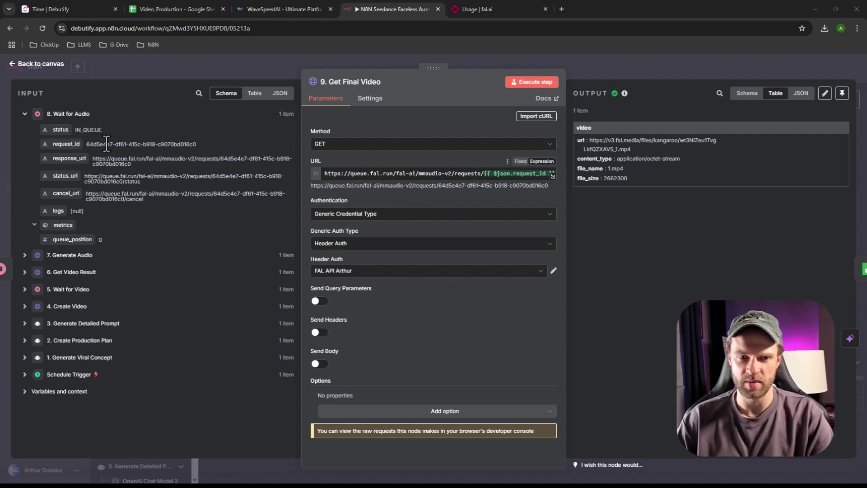
{"action": "left_click", "coordinate": [25, 65]}
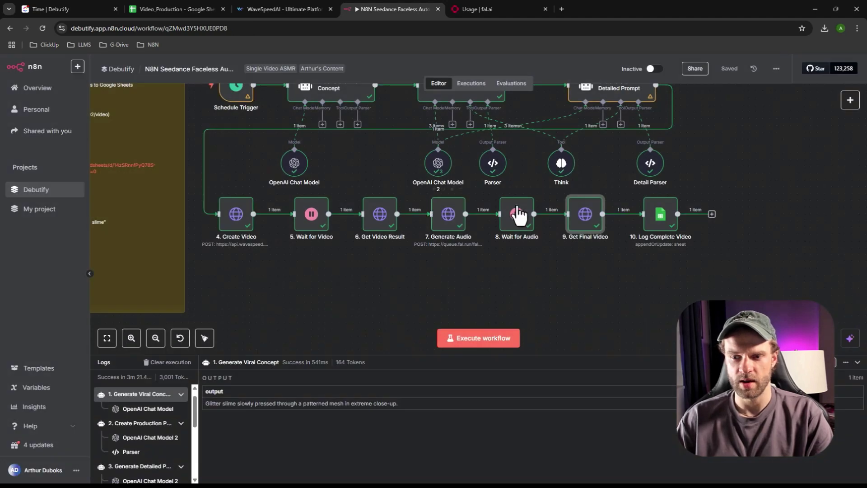
Review the column mappings in the 10. Log Complete Video node against the Video_Production sheet, and return to the setup note on the canvas
{"action": "double_click", "coordinate": [664, 223]}
{"action": "scroll", "coordinate": [390, 183], "scroll_direction": "down", "scroll_amount": 5}
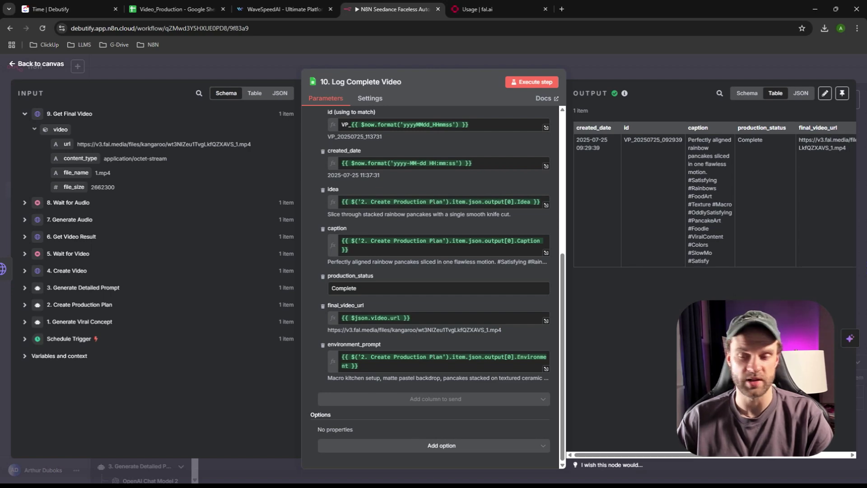
{"action": "scroll", "coordinate": [433, 317], "scroll_direction": "up", "scroll_amount": 4}
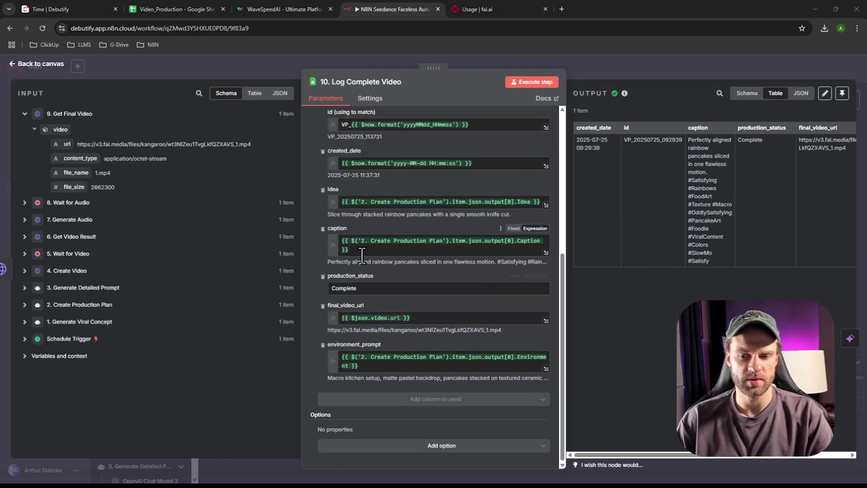
{"action": "scroll", "coordinate": [380, 298], "scroll_direction": "up", "scroll_amount": 3}
{"action": "scroll", "coordinate": [377, 289], "scroll_direction": "down", "scroll_amount": 3}
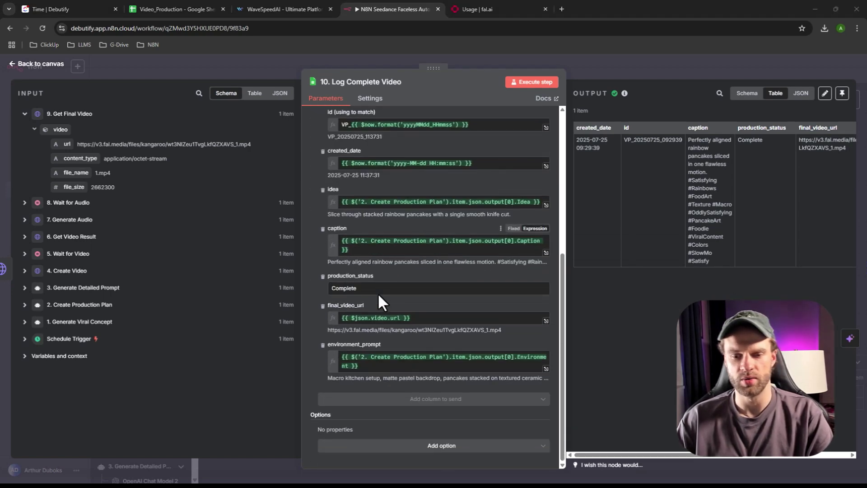
{"action": "left_click", "coordinate": [174, 6]}
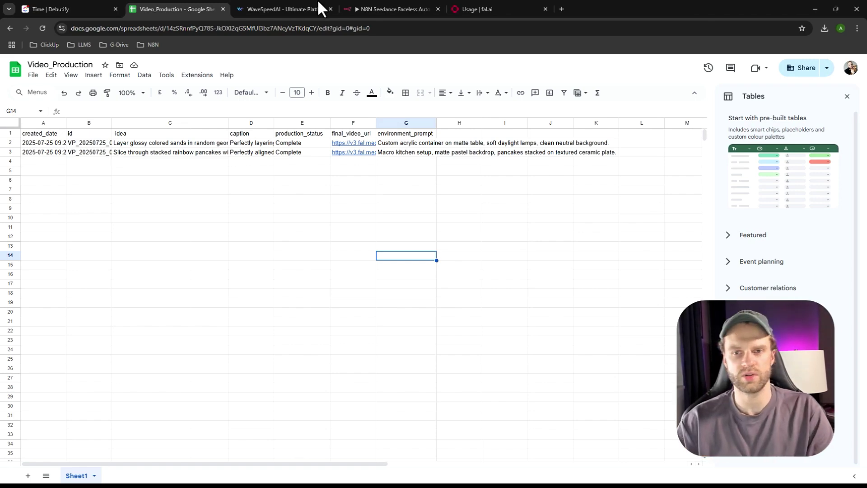
{"action": "left_click", "coordinate": [378, 9]}
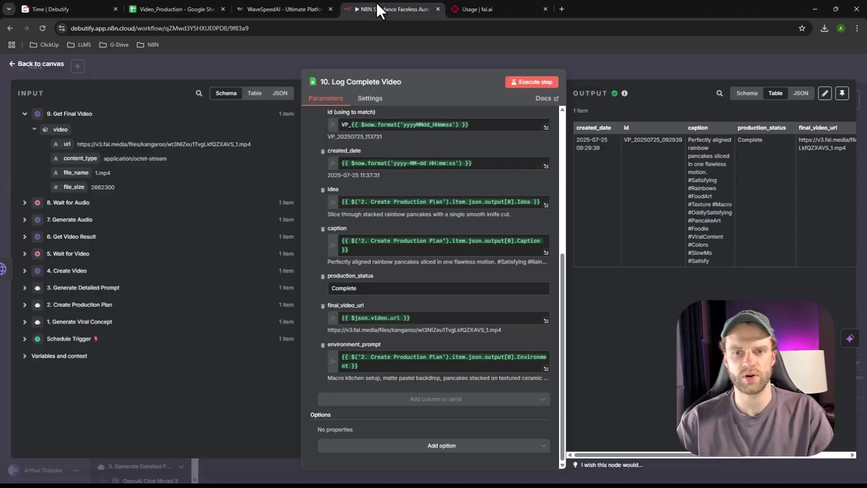
{"action": "left_click", "coordinate": [38, 67]}
{"action": "scroll", "coordinate": [154, 192], "scroll_direction": "left", "scroll_amount": 5}
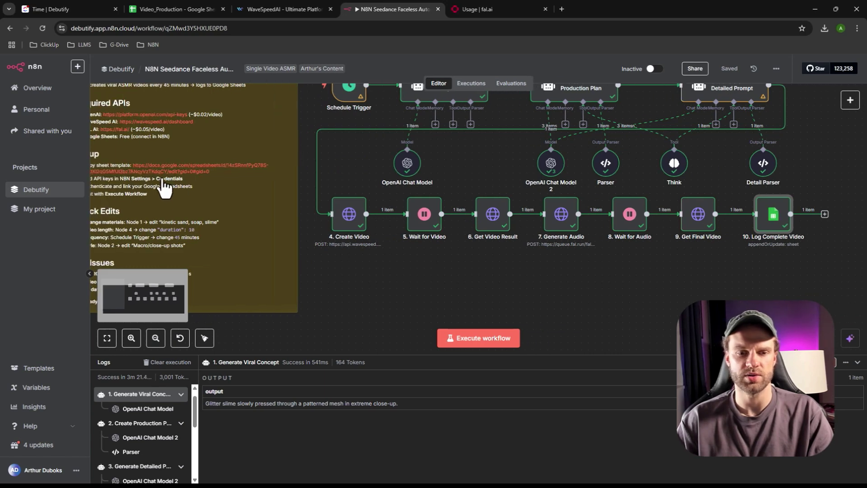
Inspect the idea, caption, final_video_url and environment_prompt entries of the logged videos in the Video_Production sheet
{"action": "left_click", "coordinate": [190, 6]}
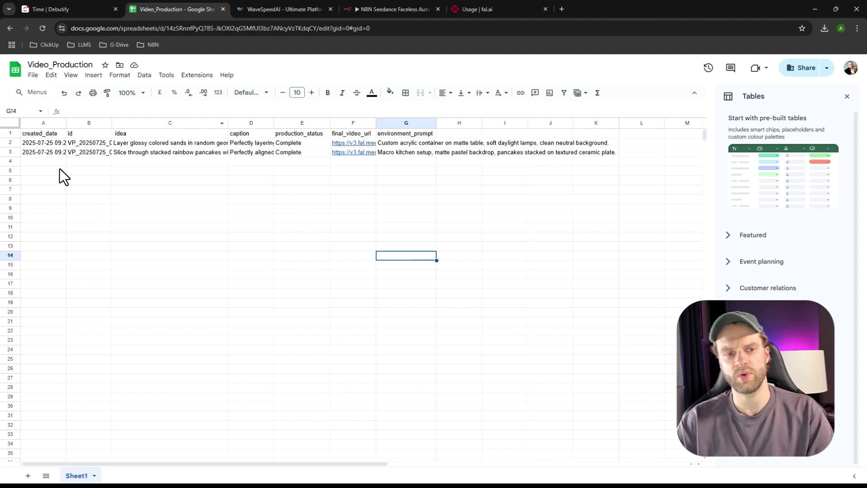
{"action": "double_click", "coordinate": [157, 143]}
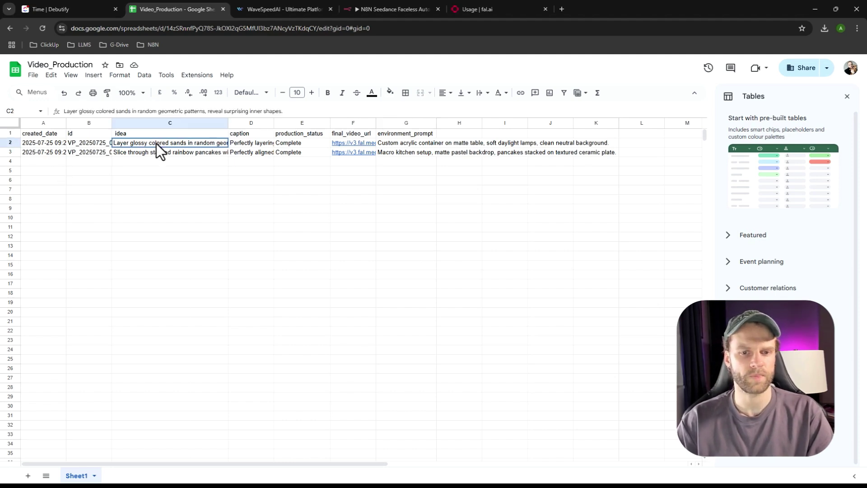
{"action": "left_click", "coordinate": [213, 172]}
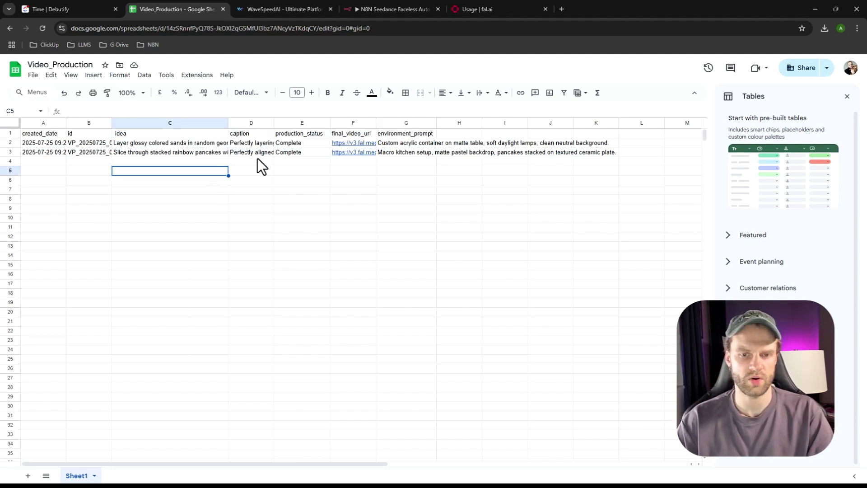
{"action": "double_click", "coordinate": [253, 145]}
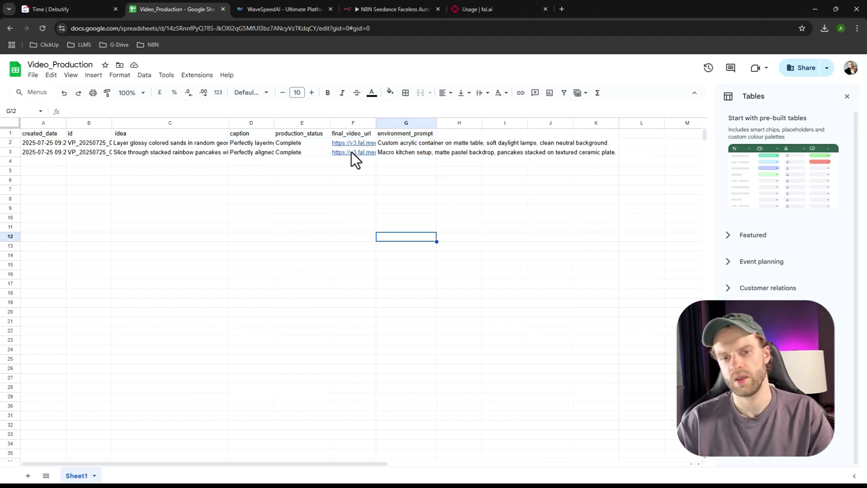
{"action": "left_click", "coordinate": [349, 142]}
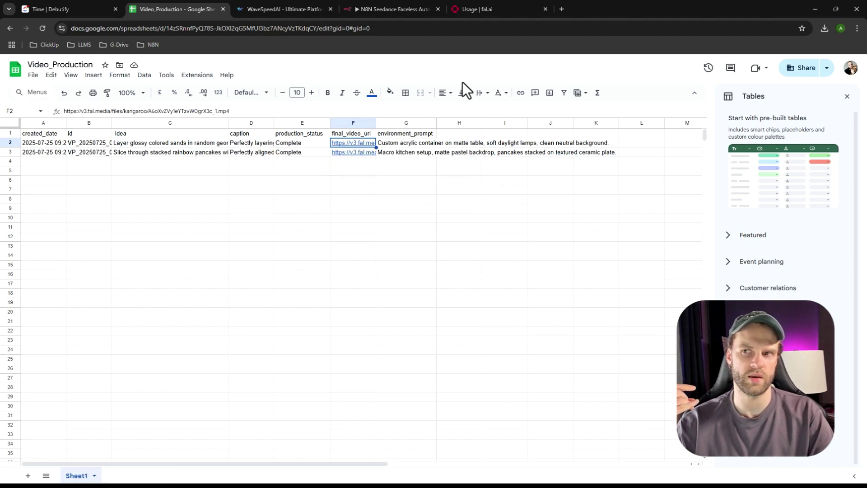
{"action": "left_click", "coordinate": [474, 220]}
{"action": "double_click", "coordinate": [402, 151]}
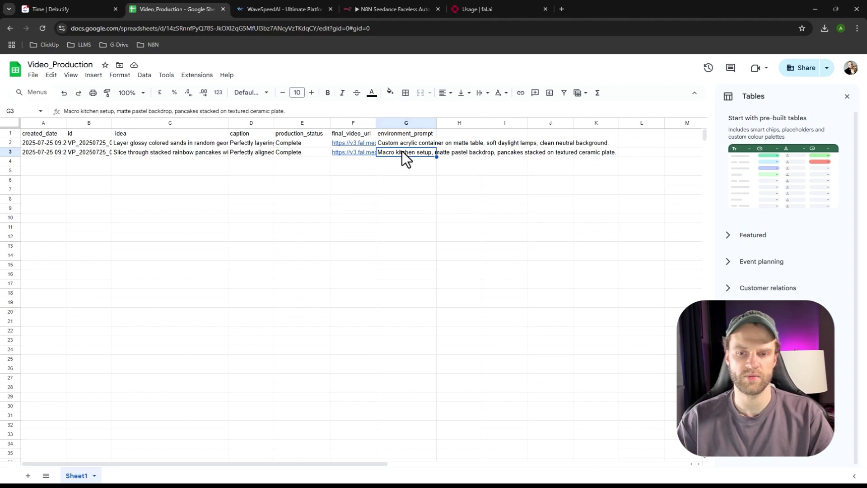
{"action": "left_click", "coordinate": [409, 170]}
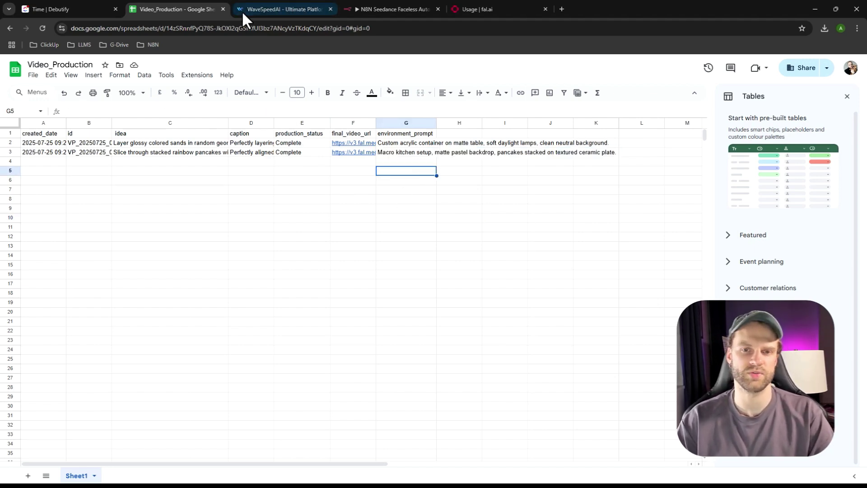
Create a new Google Sheets OAuth2 credential in the 10. Log Complete Video node, open its Google sign-in, and close it without choosing an account
{"action": "left_click", "coordinate": [371, 8]}
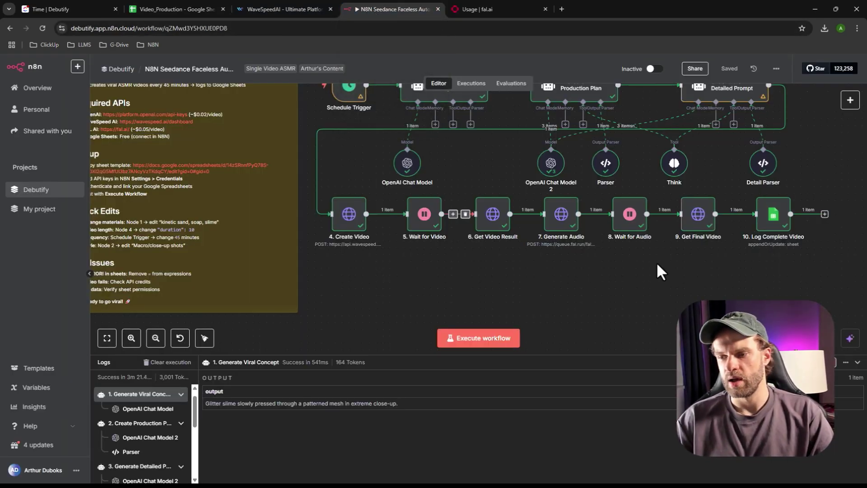
{"action": "double_click", "coordinate": [662, 224]}
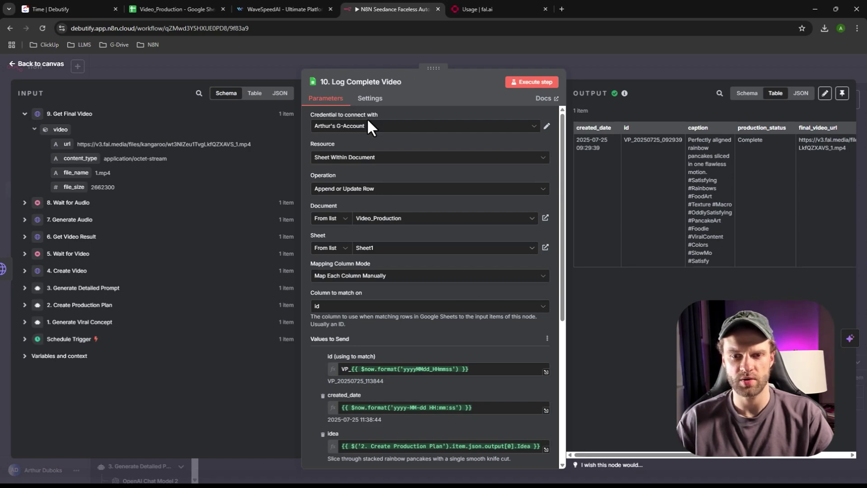
{"action": "left_click", "coordinate": [360, 130]}
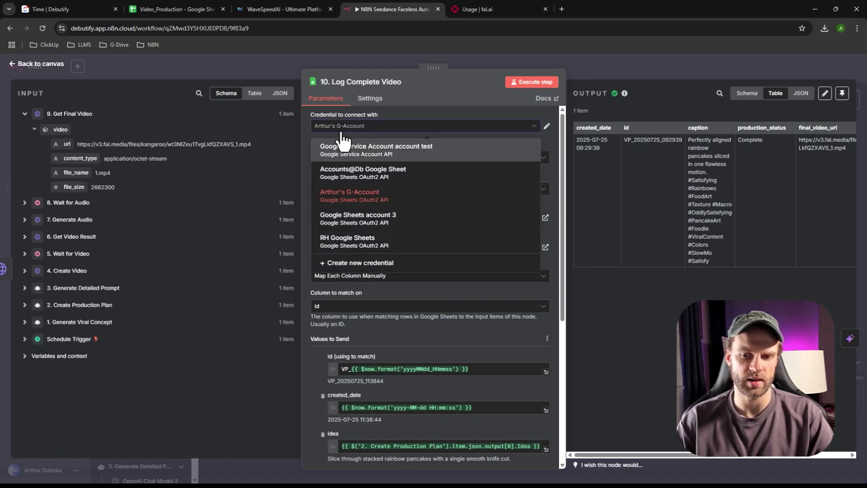
{"action": "left_click", "coordinate": [373, 270]}
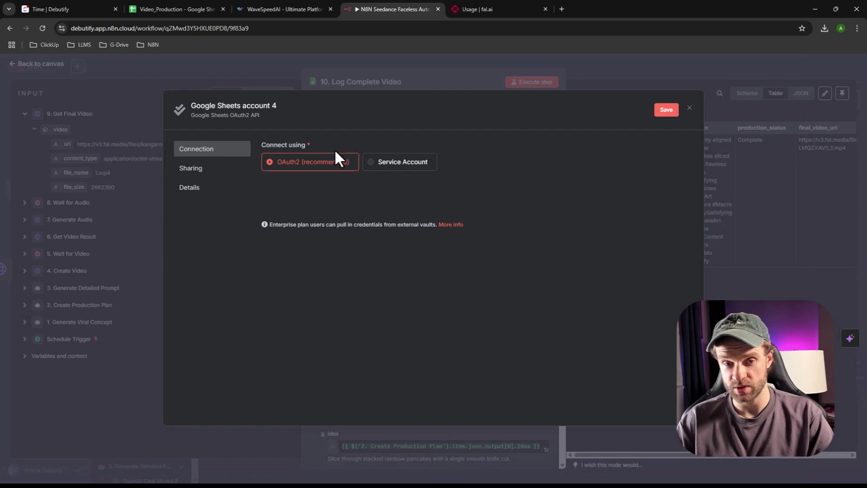
{"action": "left_click", "coordinate": [308, 194]}
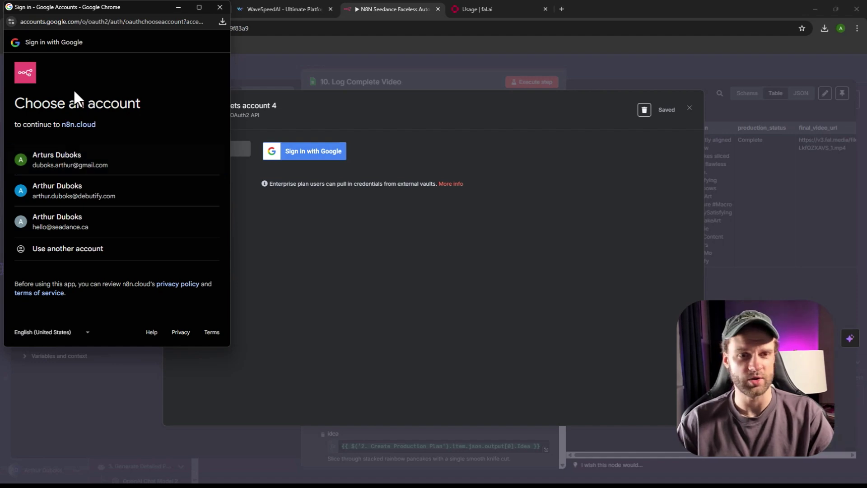
{"action": "left_click", "coordinate": [220, 7]}
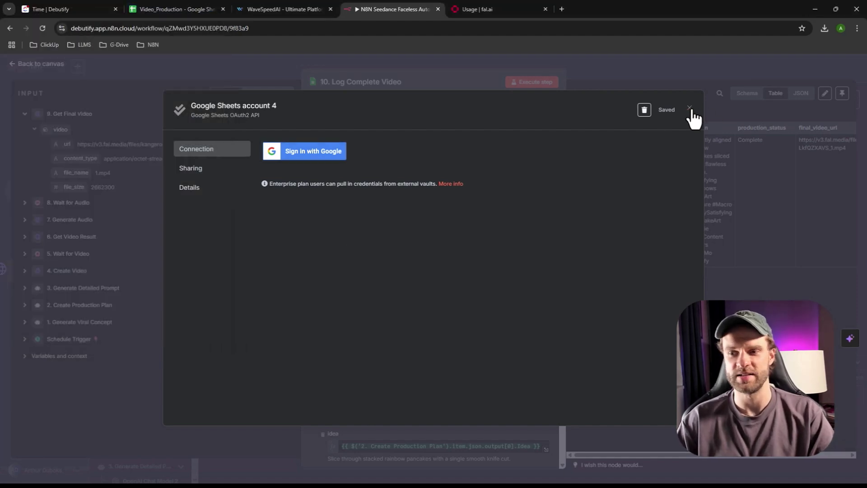
{"action": "left_click", "coordinate": [690, 108]}
{"action": "left_click", "coordinate": [491, 292]}
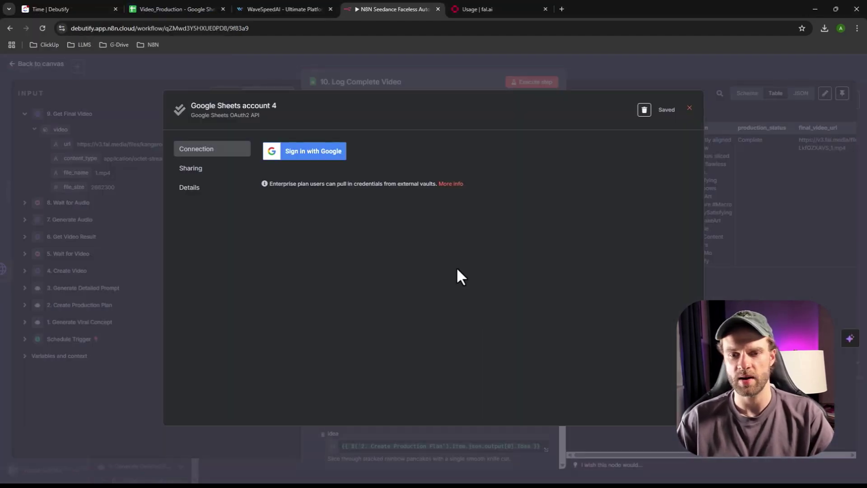
{"action": "left_click", "coordinate": [689, 109]}
{"action": "left_click", "coordinate": [460, 291]}
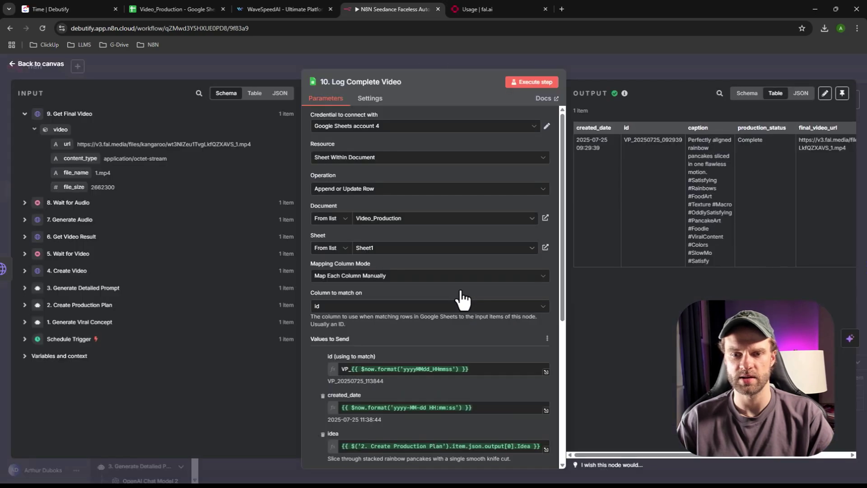
Switch the 10. Log Complete Video node back to the original personal Google account credential, return to the canvas and reload the workflow page
{"action": "left_click", "coordinate": [425, 125]}
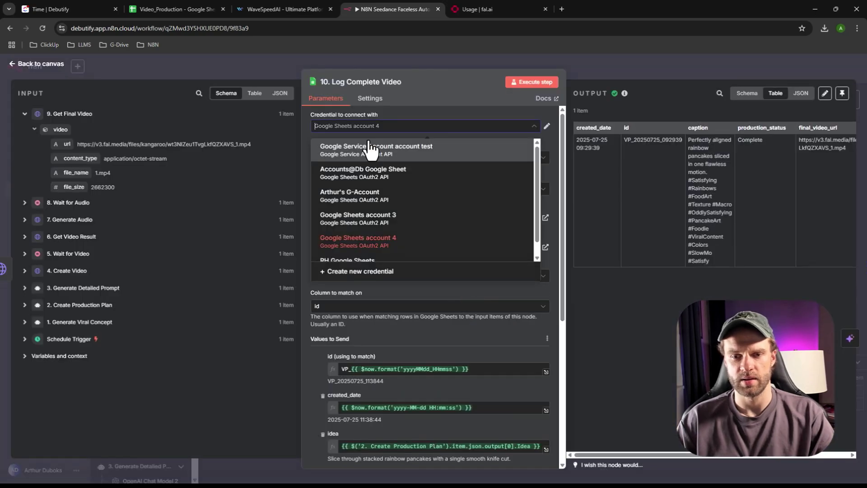
{"action": "left_click", "coordinate": [379, 198]}
{"action": "left_click", "coordinate": [54, 68]}
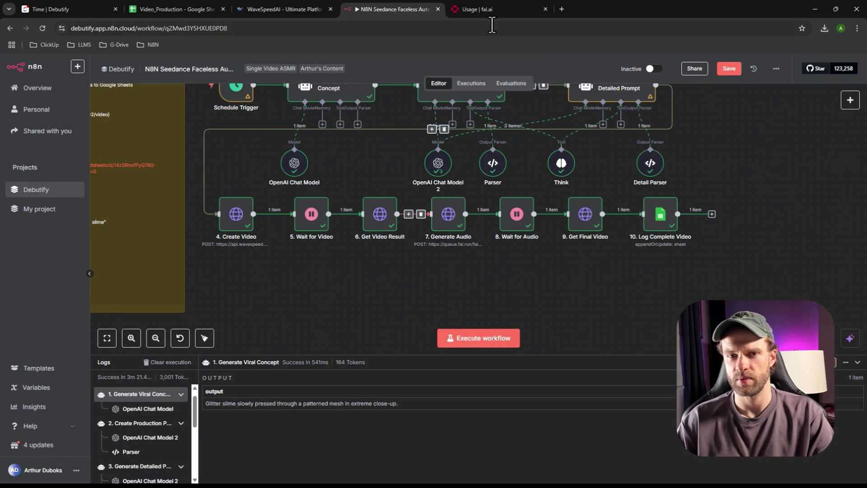
{"action": "key", "text": "ctrl+l"}
{"action": "key", "text": "Return"}
{"action": "left_click", "coordinate": [470, 81]}
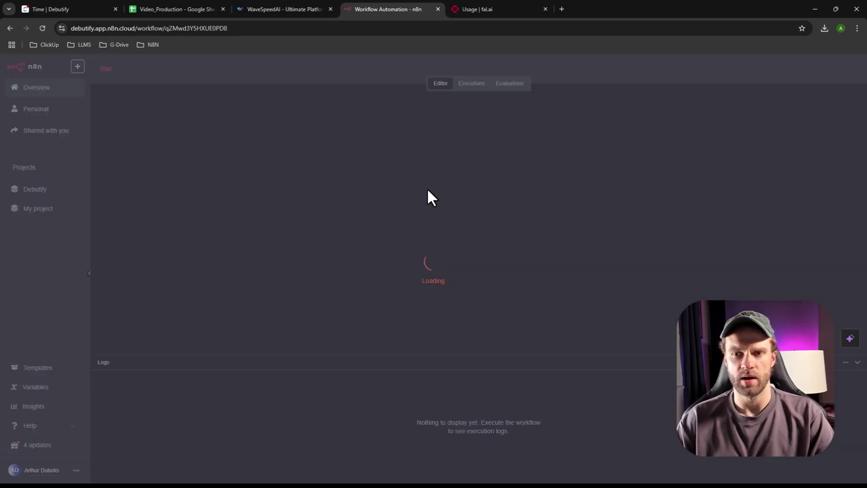
{"action": "scroll", "coordinate": [533, 183], "scroll_direction": "right", "scroll_amount": 5}
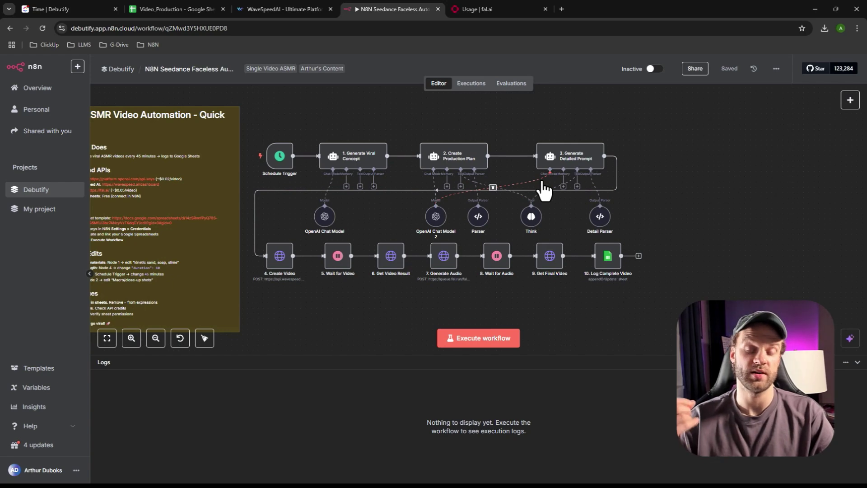
Check the user prompt and system message of the 3. Generate Detailed Prompt node, and return to the canvas
{"action": "double_click", "coordinate": [580, 156]}
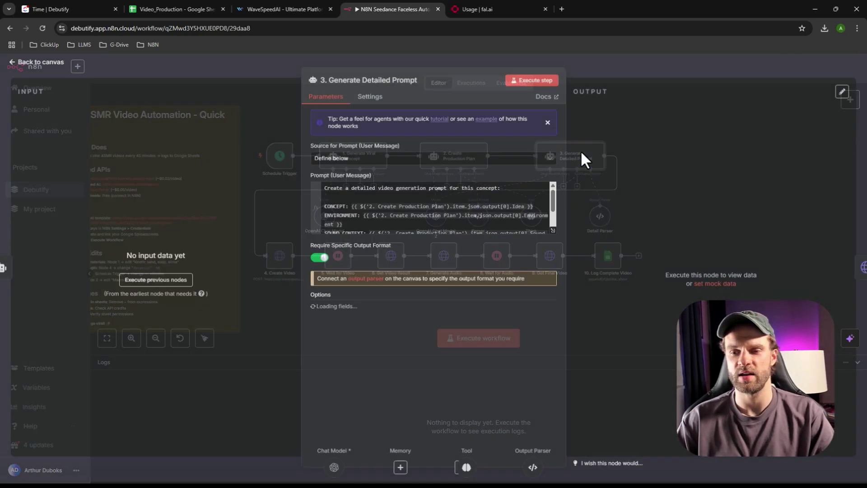
{"action": "scroll", "coordinate": [432, 229], "scroll_direction": "down", "scroll_amount": 3}
{"action": "scroll", "coordinate": [432, 229], "scroll_direction": "up", "scroll_amount": 3}
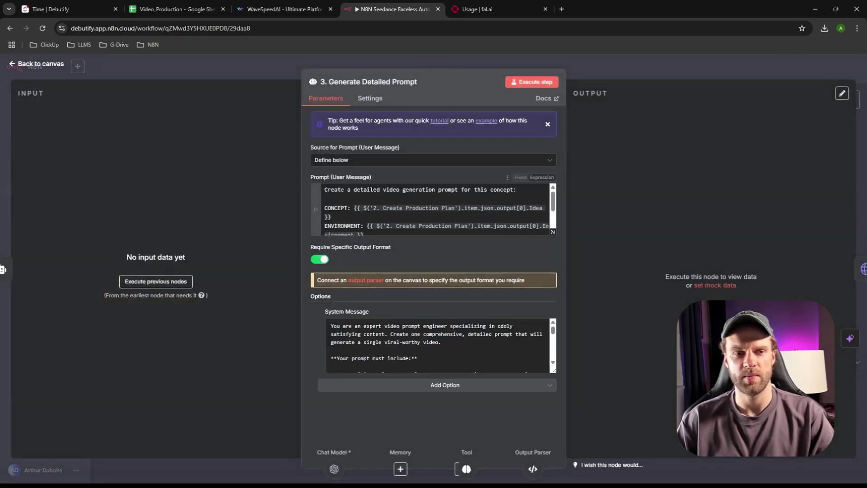
{"action": "left_click", "coordinate": [35, 64]}
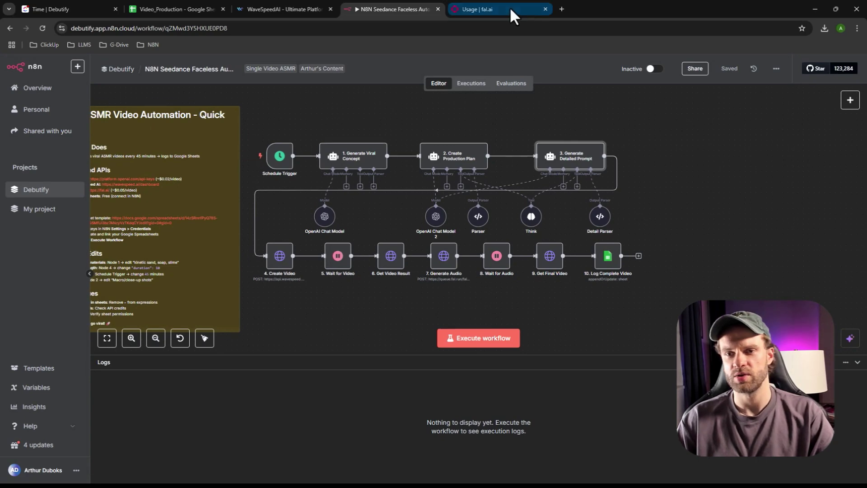
Close the fal.ai usage page and execute the whole ASMR video workflow
{"action": "left_click", "coordinate": [546, 9]}
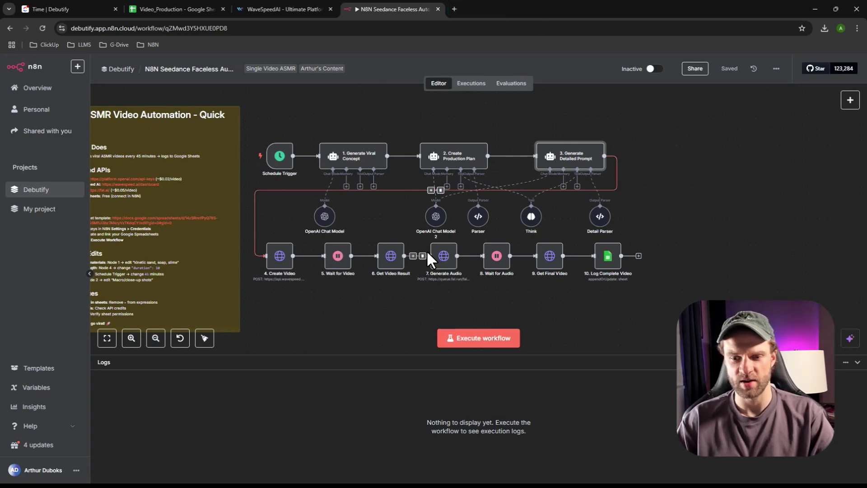
{"action": "scroll", "coordinate": [364, 266], "scroll_direction": "left", "scroll_amount": 2}
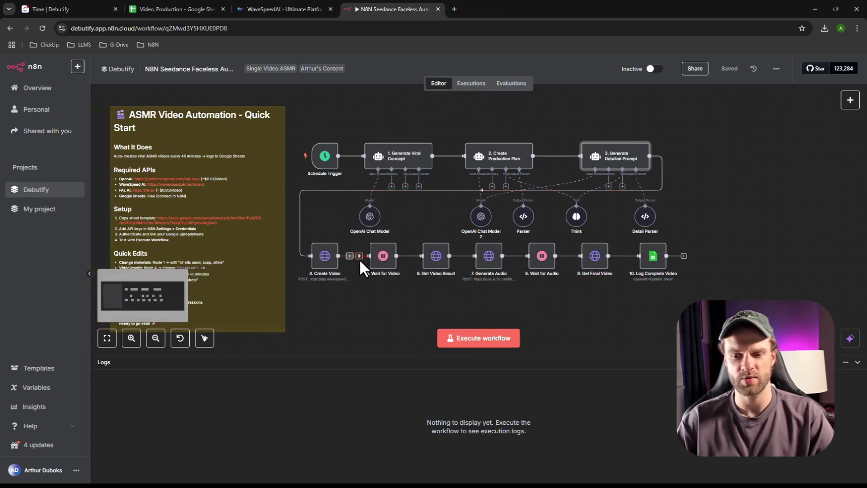
{"action": "left_click", "coordinate": [500, 344]}
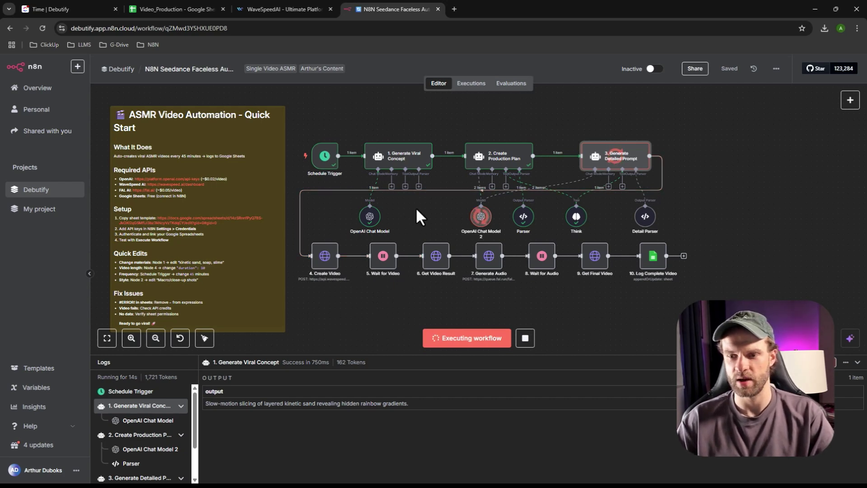
Examine the execution logs and token usage of the OpenAI Chat Model calls under all three AI agent nodes
{"action": "left_click", "coordinate": [138, 447]}
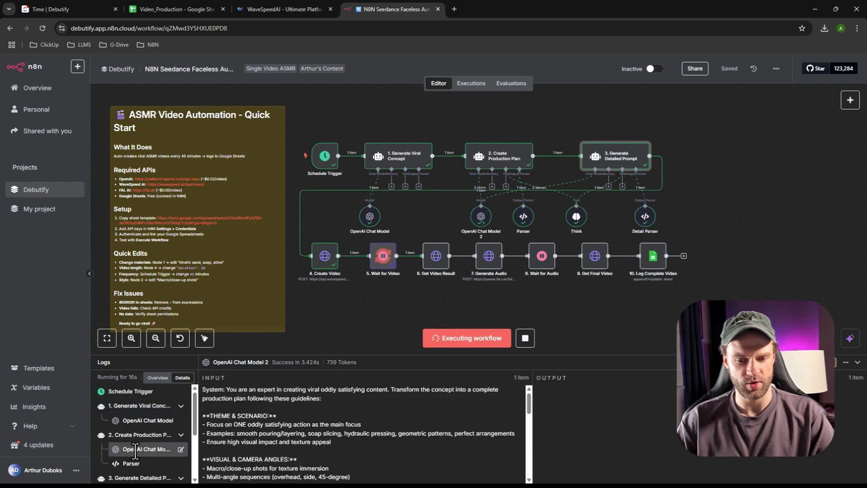
{"action": "left_click", "coordinate": [144, 420]}
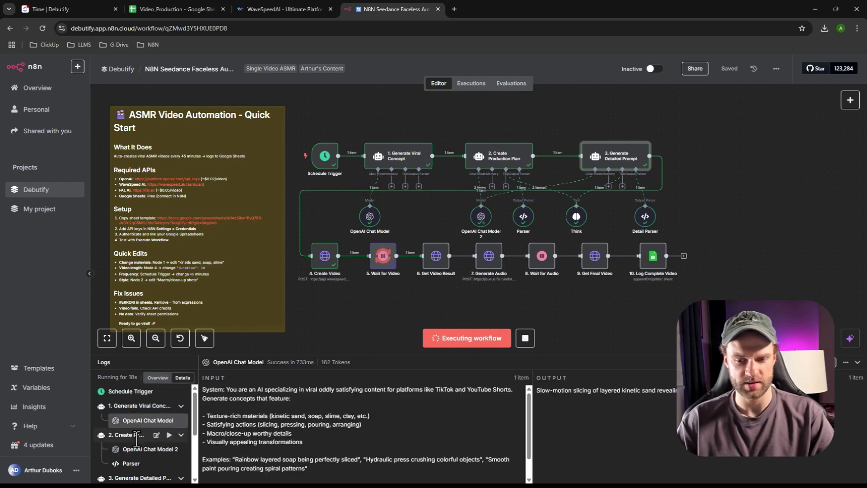
{"action": "mouse_move", "coordinate": [342, 363]}
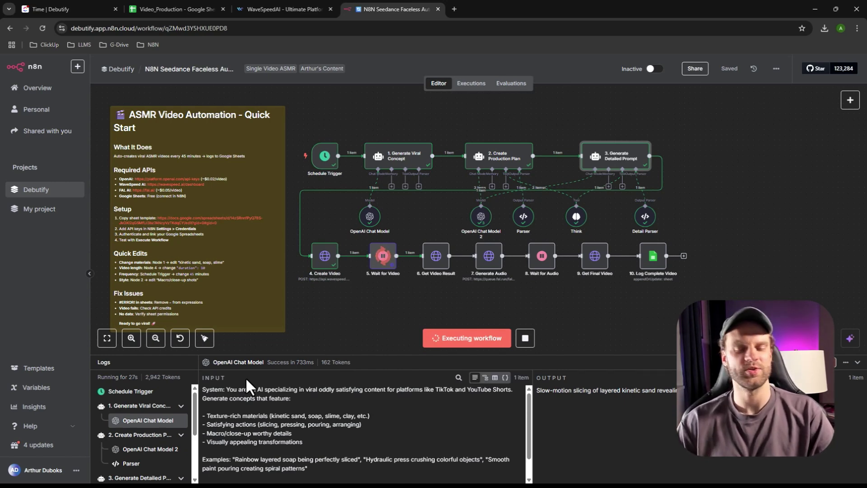
{"action": "left_click", "coordinate": [121, 450]}
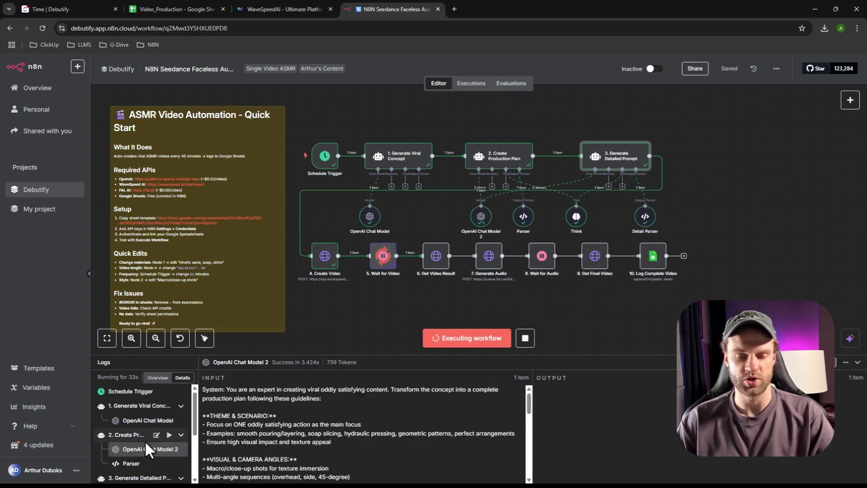
{"action": "scroll", "coordinate": [194, 434], "scroll_direction": "down", "scroll_amount": 2}
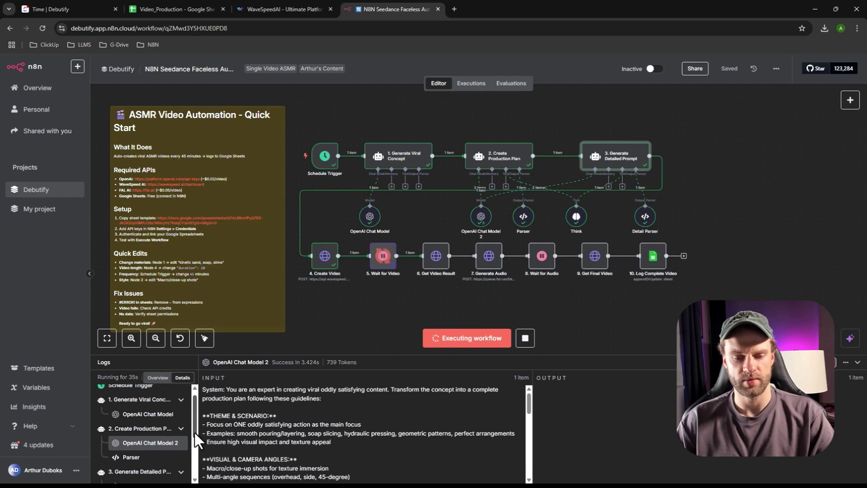
{"action": "left_click", "coordinate": [145, 447]}
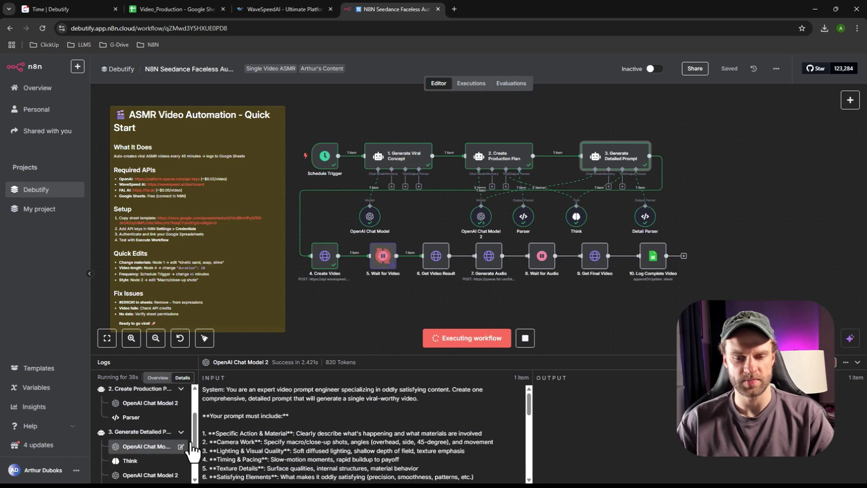
{"action": "scroll", "coordinate": [189, 440], "scroll_direction": "down", "scroll_amount": 1}
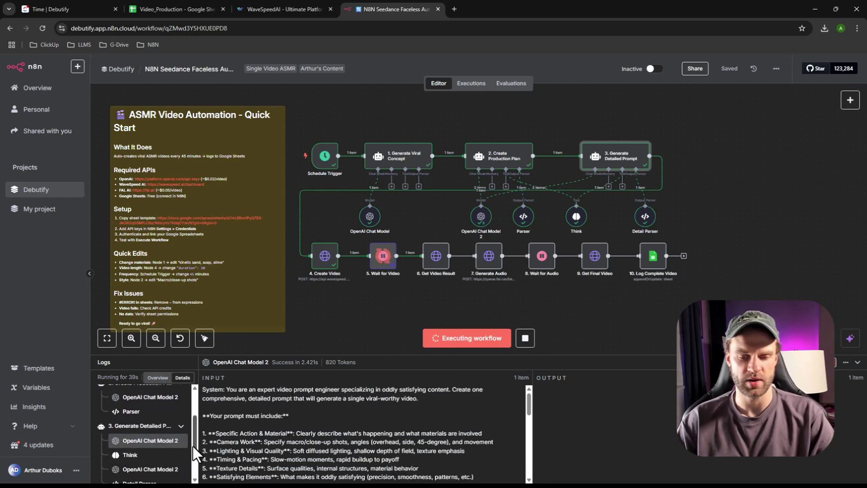
{"action": "left_click", "coordinate": [147, 449]}
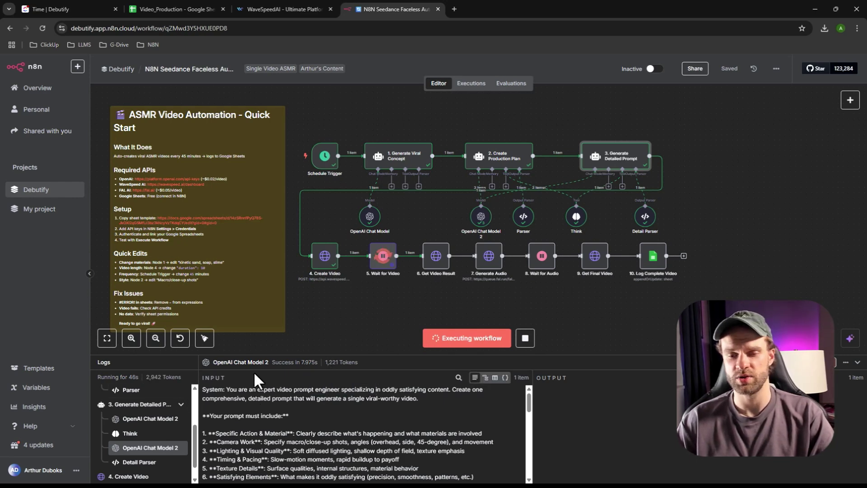
Search Google for "tokens to cost" in a new browser page and look through the results for a pricing calculator
{"action": "left_click", "coordinate": [454, 9]}
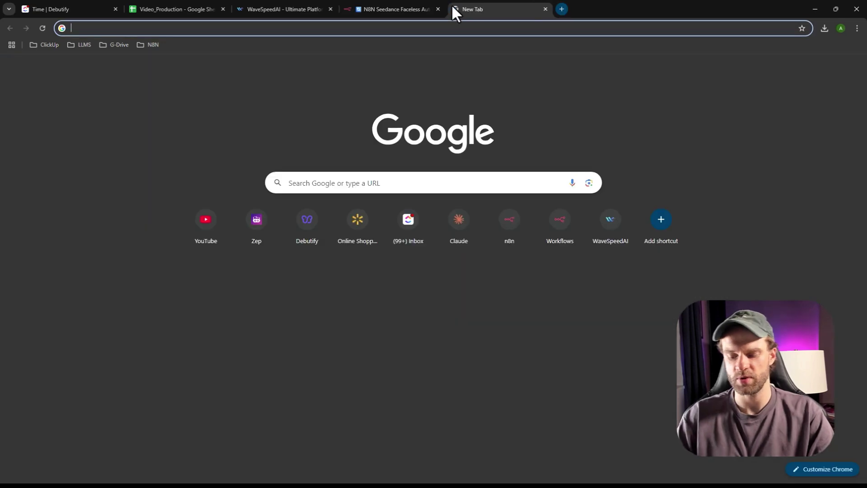
{"action": "type", "text": "tooken"}
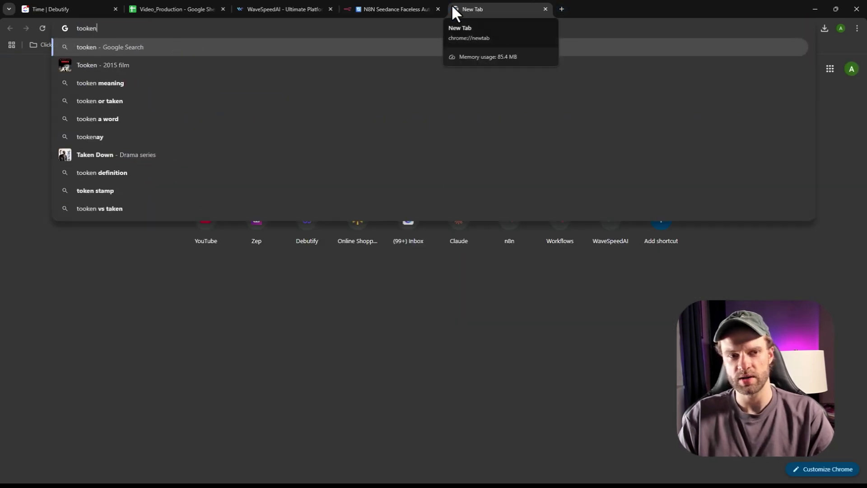
{"action": "key", "text": "BackSpace"}
{"action": "key", "text": "BackSpace"}
{"action": "key", "text": "BackSpace"}
{"action": "key", "text": "BackSpace"}
{"action": "key", "text": "BackSpace"}
{"action": "type", "text": "okens to"}
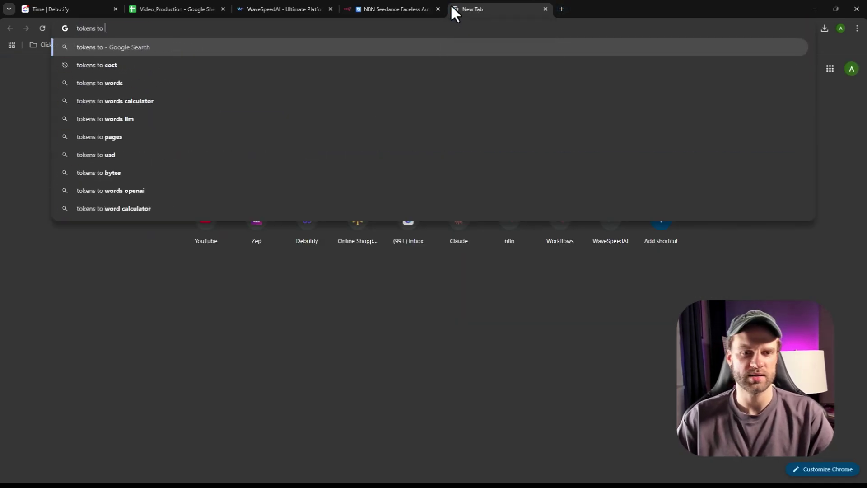
{"action": "left_click", "coordinate": [334, 66]}
{"action": "scroll", "coordinate": [150, 249], "scroll_direction": "down", "scroll_amount": 2}
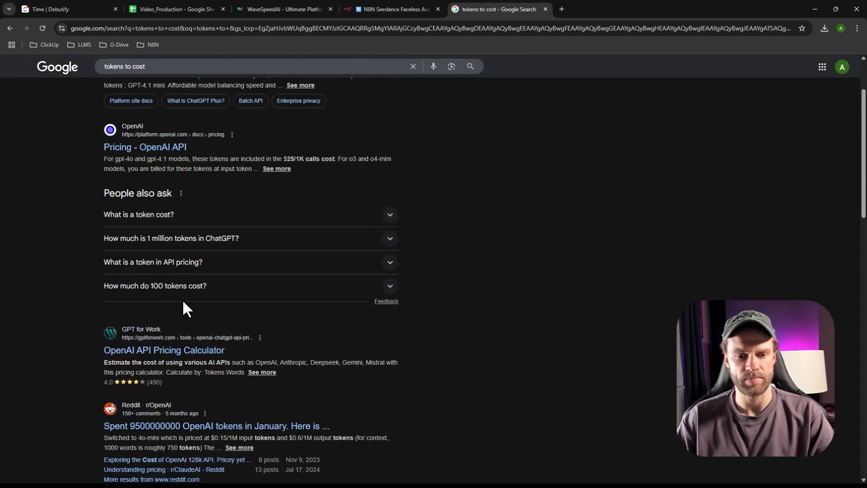
Open GPT for Work's OpenAI API Pricing Calculator and set the input tokens to 2500
{"action": "left_click", "coordinate": [180, 350]}
{"action": "double_click", "coordinate": [315, 187]}
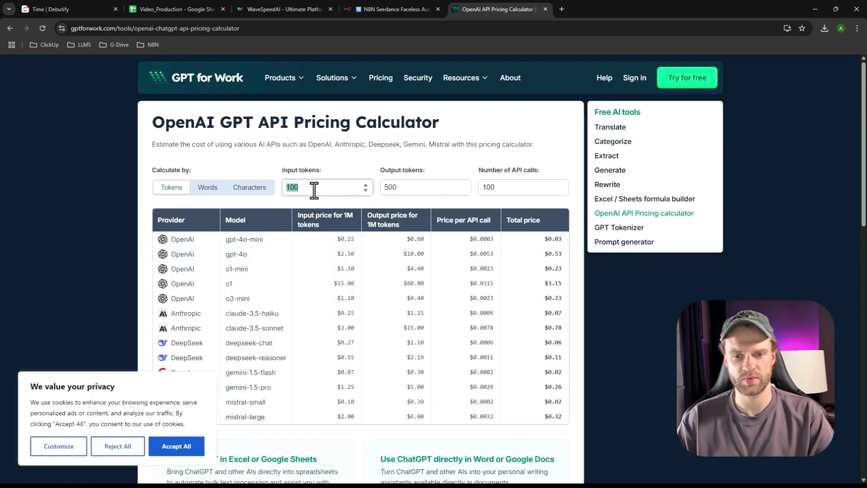
{"action": "type", "text": "2500"}
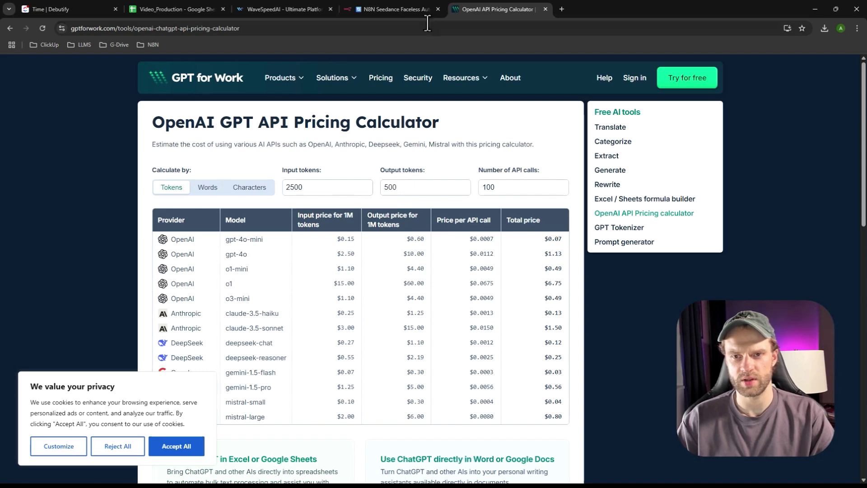
Switch back to the n8n workflow and recheck the token count of each agent's OpenAI Chat Model call in the execution logs
{"action": "left_click", "coordinate": [384, 10]}
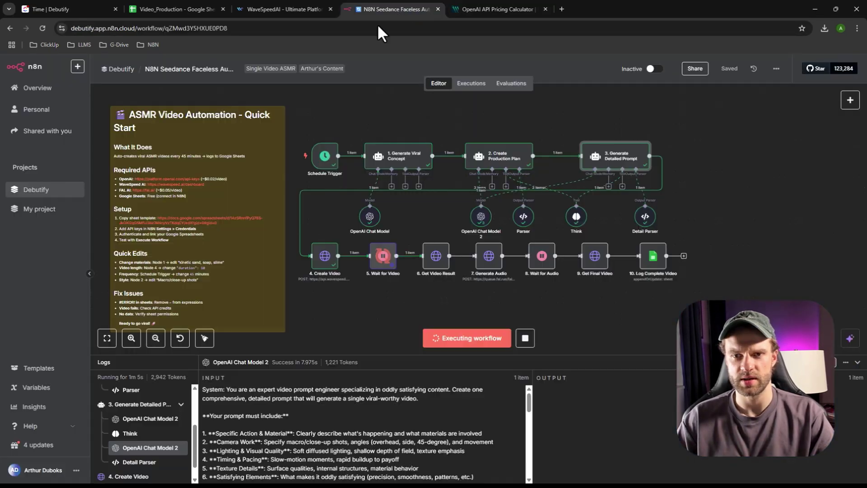
{"action": "left_click", "coordinate": [136, 419]}
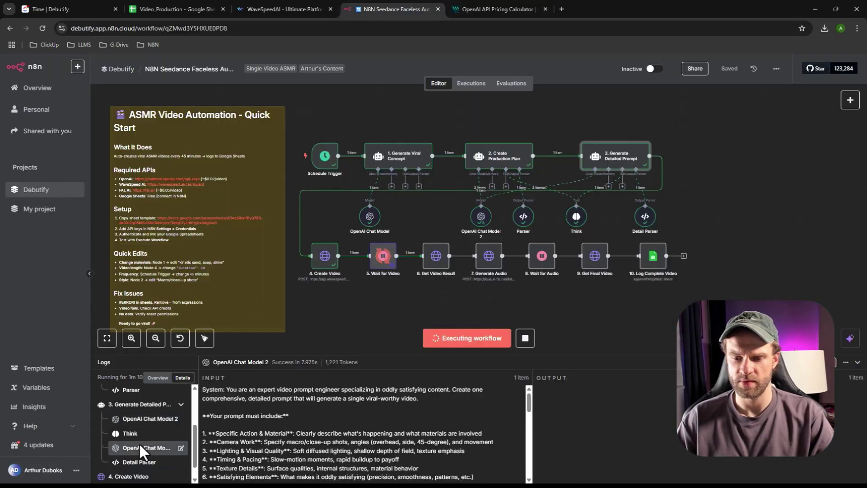
{"action": "scroll", "coordinate": [137, 420], "scroll_direction": "up", "scroll_amount": 3}
{"action": "left_click", "coordinate": [136, 420]}
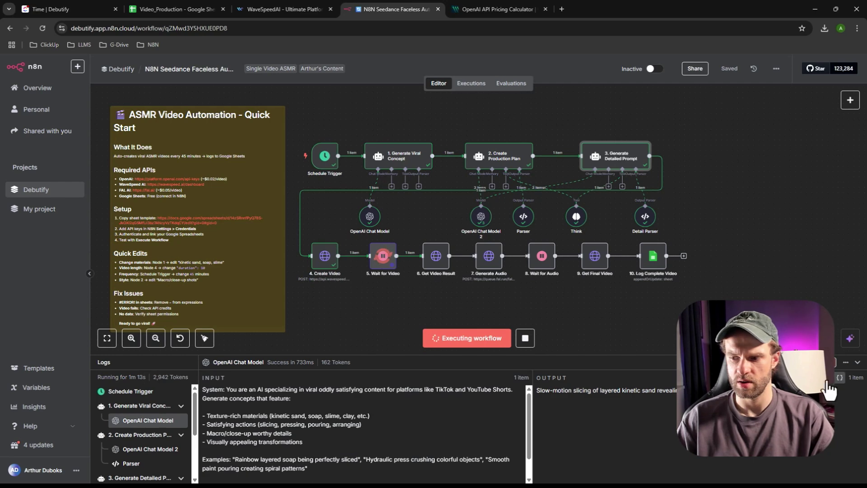
{"action": "left_click", "coordinate": [131, 449]}
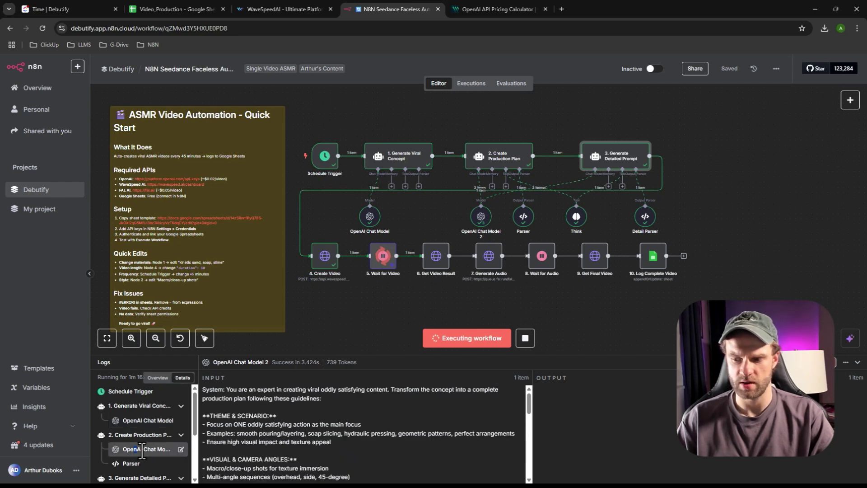
{"action": "scroll", "coordinate": [142, 452], "scroll_direction": "down", "scroll_amount": 3}
{"action": "left_click", "coordinate": [141, 430]}
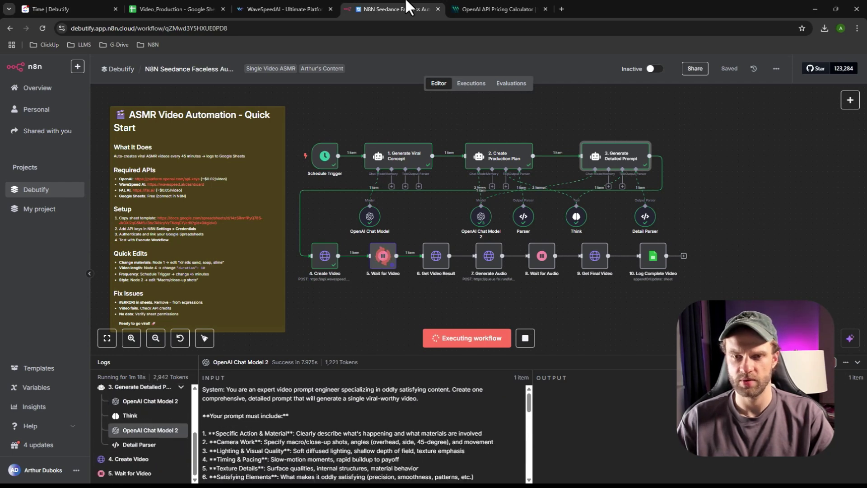
In the pricing calculator, clear the output tokens and set the number of API calls to 3
{"action": "left_click", "coordinate": [550, 7]}
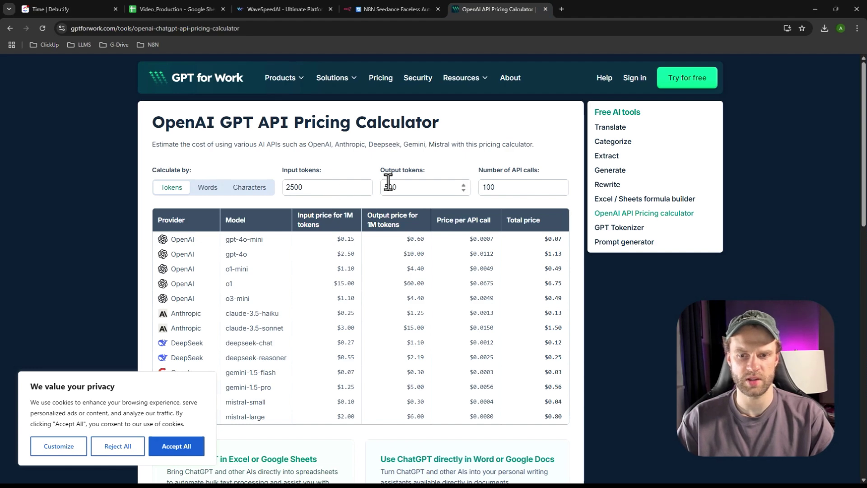
{"action": "left_click", "coordinate": [411, 177]}
{"action": "key", "text": "BackSpace"}
{"action": "key", "text": "BackSpace"}
{"action": "key", "text": "BackSpace"}
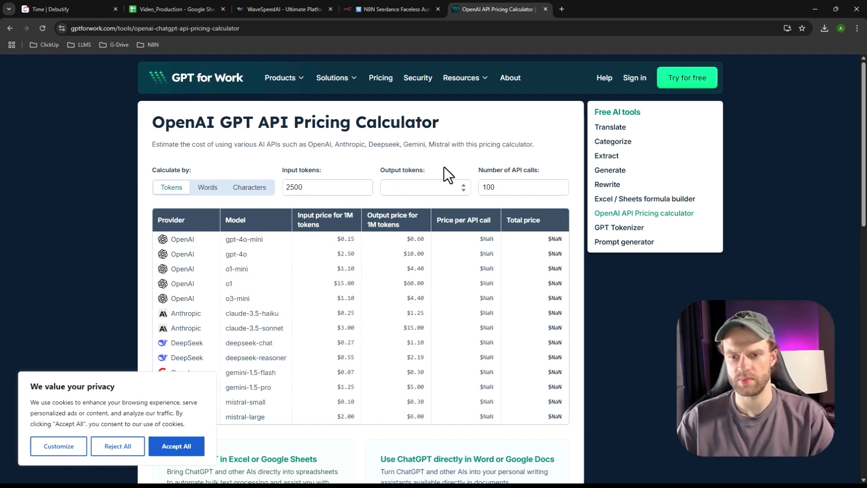
{"action": "left_click", "coordinate": [506, 188]}
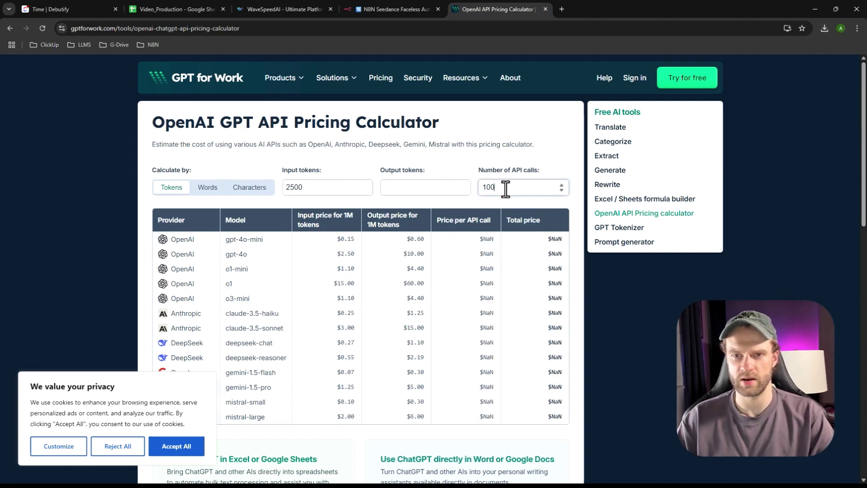
{"action": "left_click", "coordinate": [383, 7]}
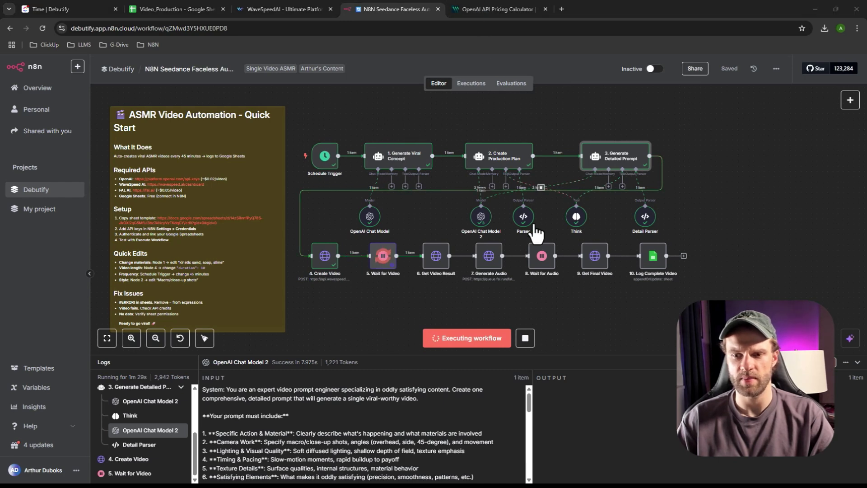
{"action": "left_click", "coordinate": [484, 9]}
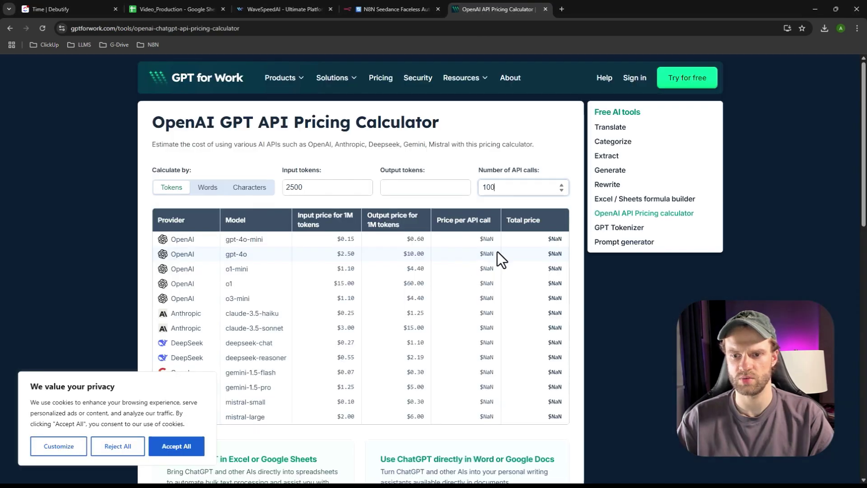
{"action": "double_click", "coordinate": [506, 181]}
{"action": "type", "text": "3"}
{"action": "scroll", "coordinate": [483, 271], "scroll_direction": "down", "scroll_amount": 1}
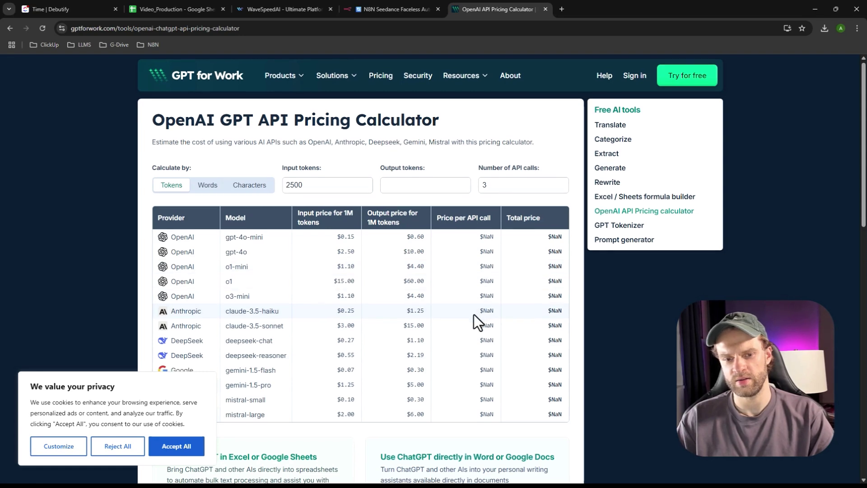
Check the last OpenAI Chat Model 2 call's prompt and completion token split, and set the calculator to 1500 input and 1000 output tokens
{"action": "left_click", "coordinate": [424, 143]}
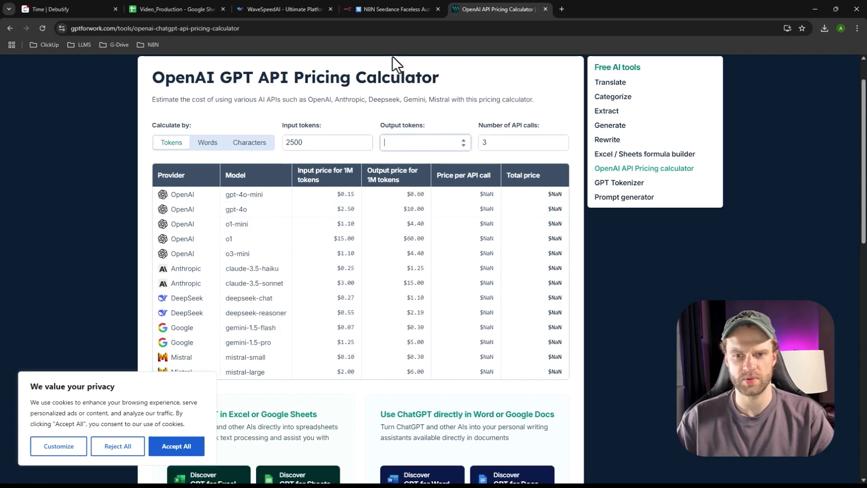
{"action": "left_click", "coordinate": [390, 8]}
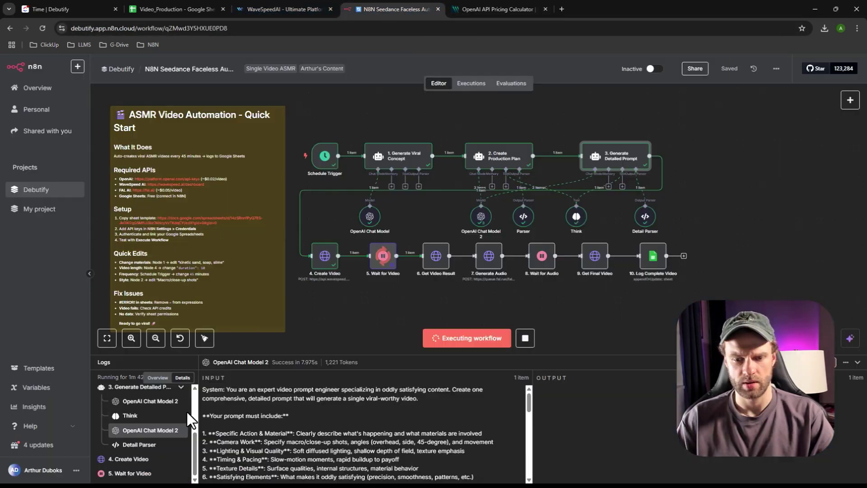
{"action": "mouse_move", "coordinate": [334, 361]}
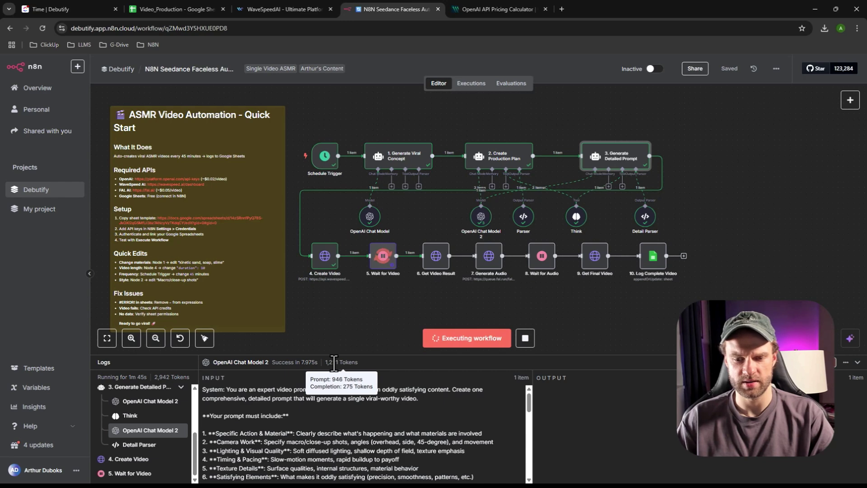
{"action": "left_click", "coordinate": [496, 8]}
{"action": "double_click", "coordinate": [316, 143]}
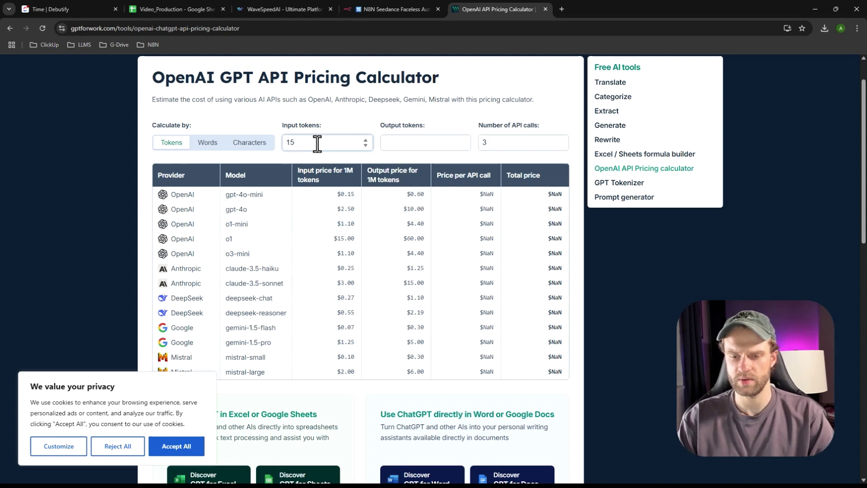
{"action": "type", "text": "1000"}
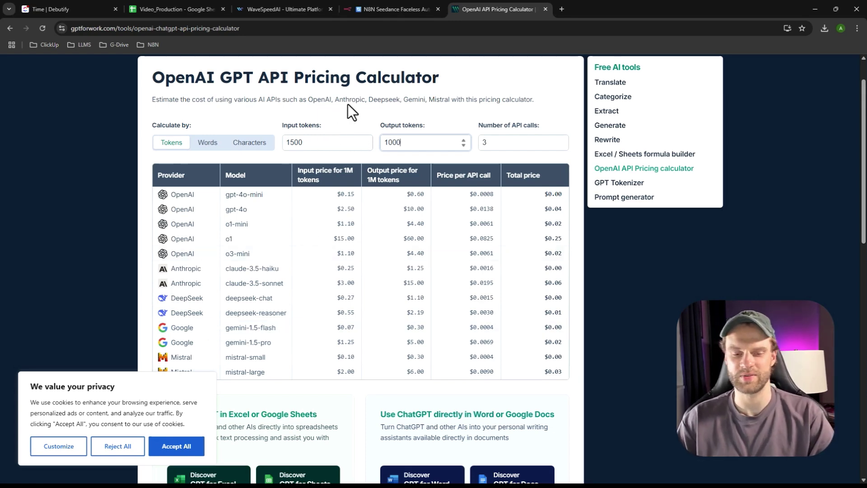
Inspect the output of the 6. Get Video Result node in n8n and check the Video_Production sheet for a new row
{"action": "left_click", "coordinate": [381, 8]}
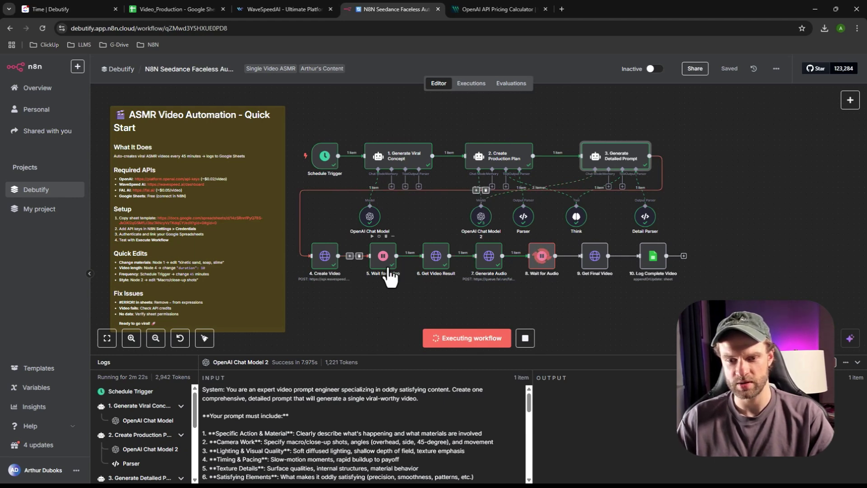
{"action": "double_click", "coordinate": [439, 278]}
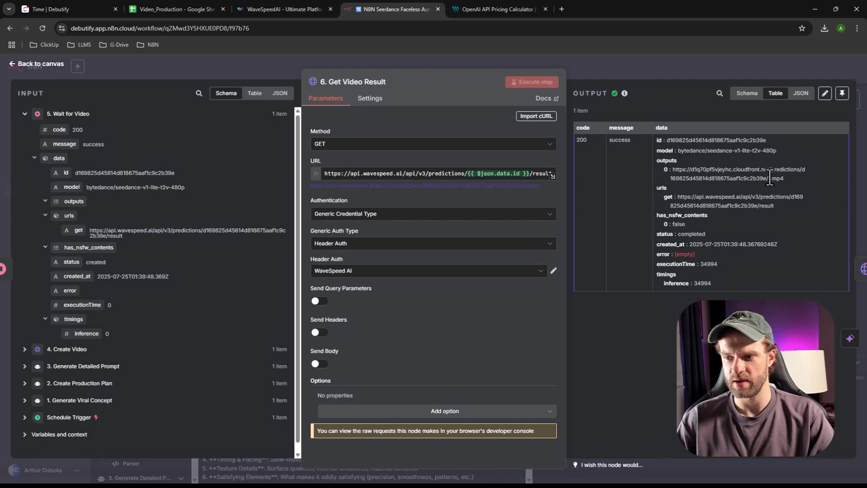
{"action": "left_click", "coordinate": [42, 73]}
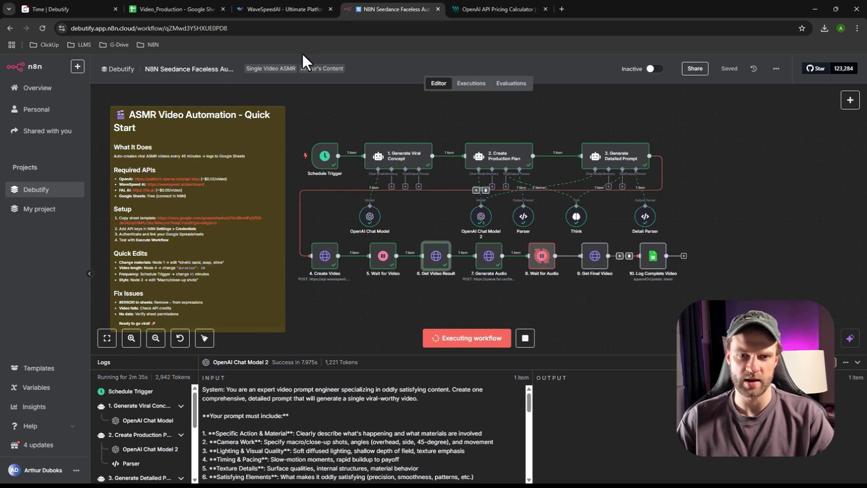
{"action": "left_click", "coordinate": [171, 10]}
{"action": "left_click", "coordinate": [311, 164]}
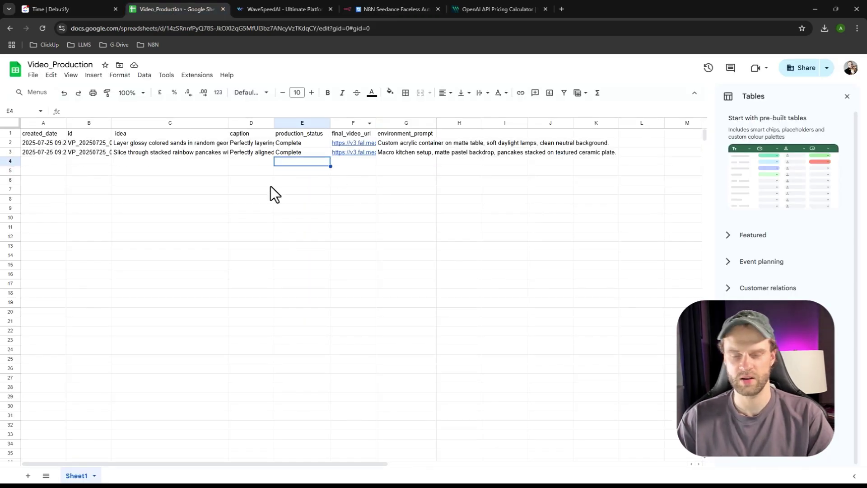
Close the pricing calculator page and inspect the settings and output of the 8. Wait for Audio node
{"action": "left_click", "coordinate": [497, 9]}
{"action": "left_click", "coordinate": [545, 9]}
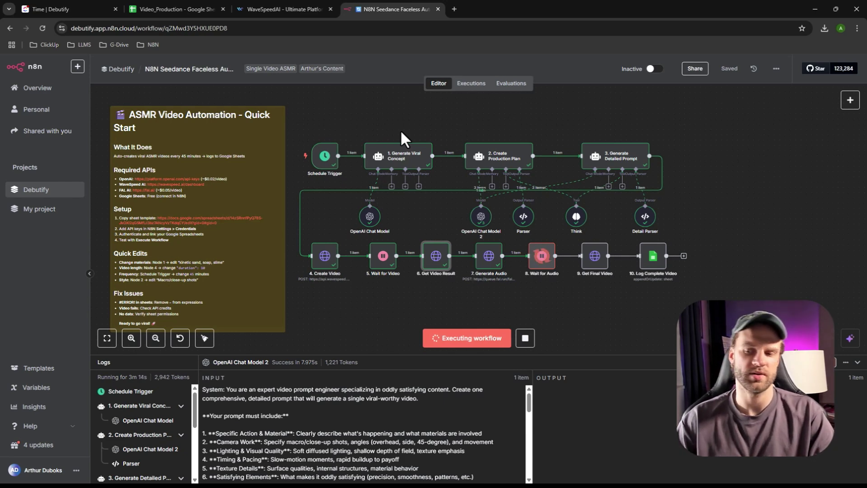
{"action": "double_click", "coordinate": [540, 257]}
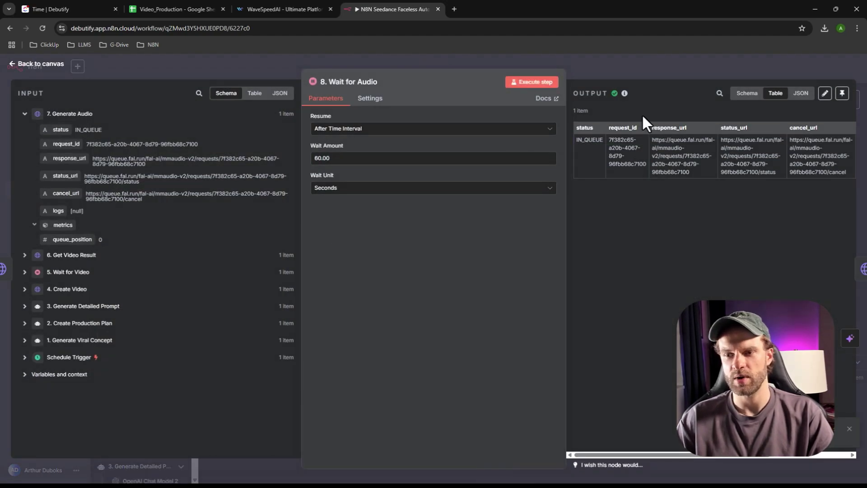
{"action": "left_click", "coordinate": [39, 63]}
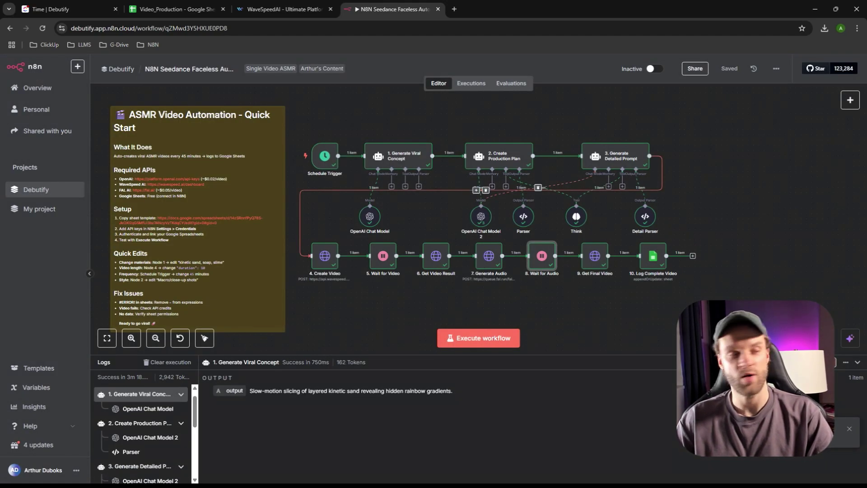
Review the idea and caption logged in row 4 of the Video_Production sheet
{"action": "left_click", "coordinate": [185, 7]}
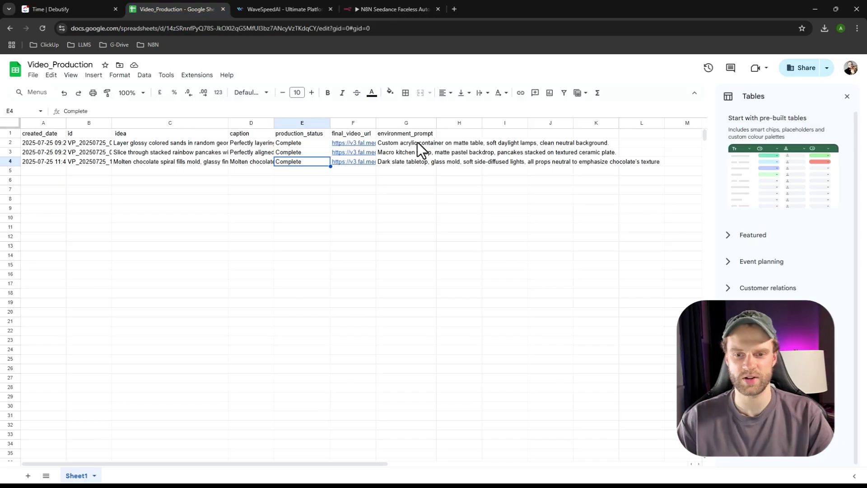
{"action": "left_click", "coordinate": [262, 180]}
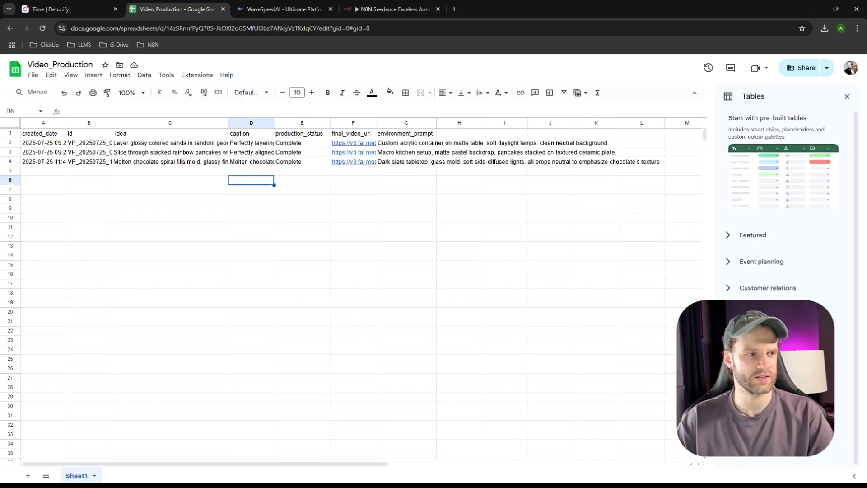
{"action": "double_click", "coordinate": [164, 162]}
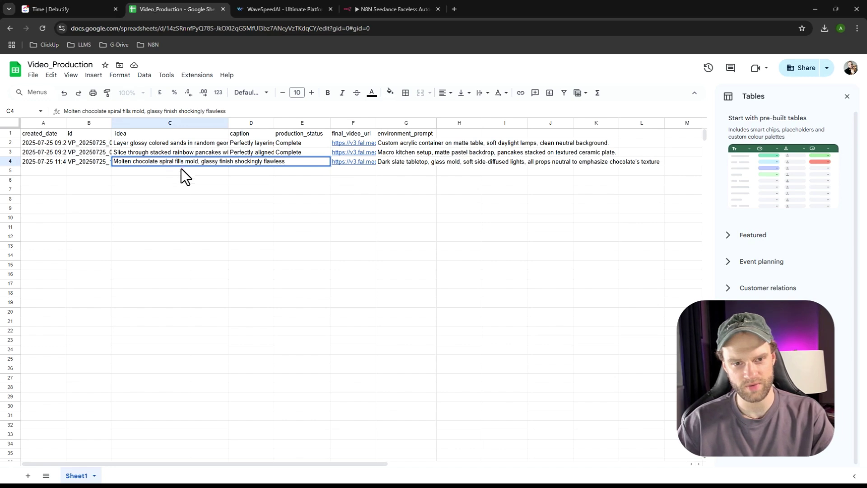
{"action": "key", "text": "Return"}
{"action": "left_click", "coordinate": [248, 161]}
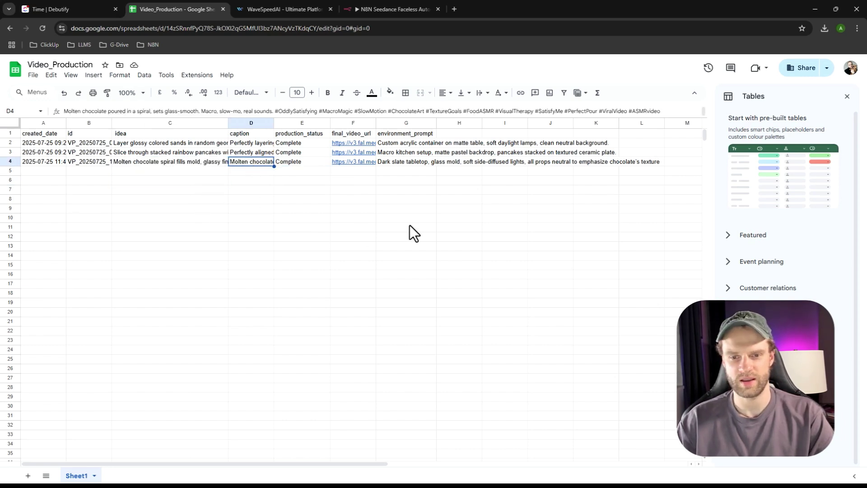
Copy the final_video_url link from row 4 and open it in a new browser page to download the video
{"action": "left_click", "coordinate": [359, 163]}
{"action": "left_click", "coordinate": [447, 175]}
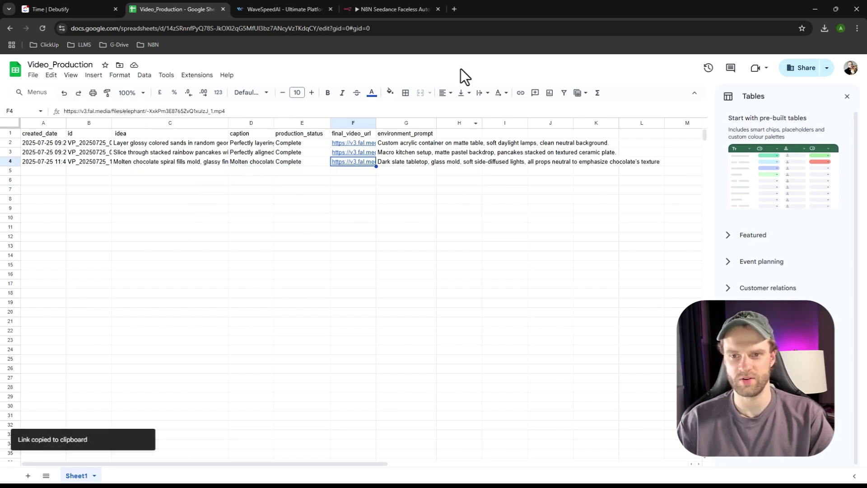
{"action": "left_click", "coordinate": [454, 9]}
{"action": "key", "text": "ctrl+v"}
{"action": "key", "text": "Return"}
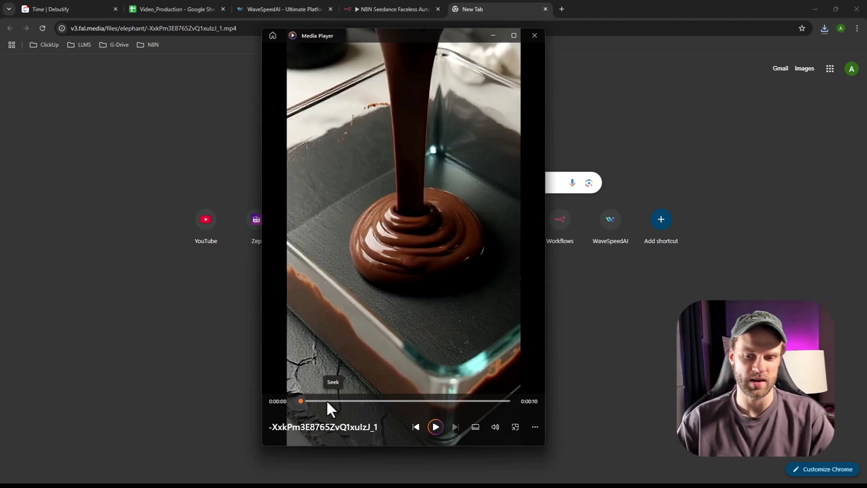
Play the downloaded chocolate video in Media Player, and close the player and the leftover blank browser page
{"action": "left_click", "coordinate": [436, 426]}
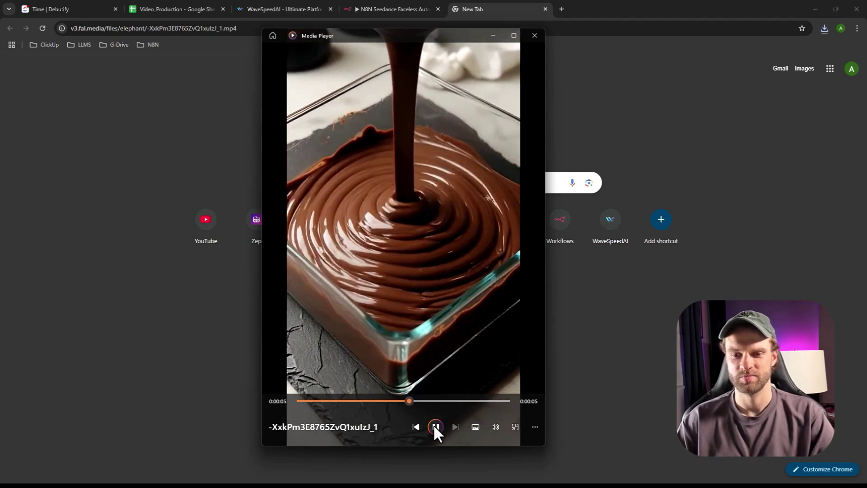
{"action": "left_click", "coordinate": [535, 35]}
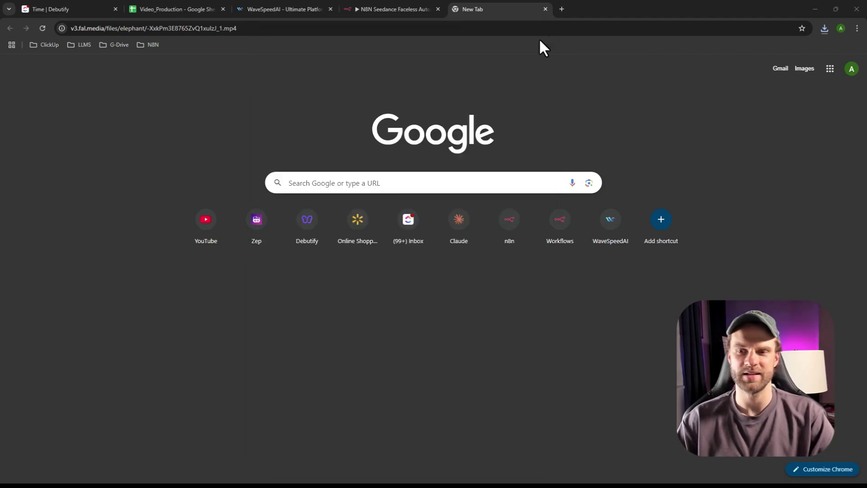
{"action": "left_click", "coordinate": [545, 8]}
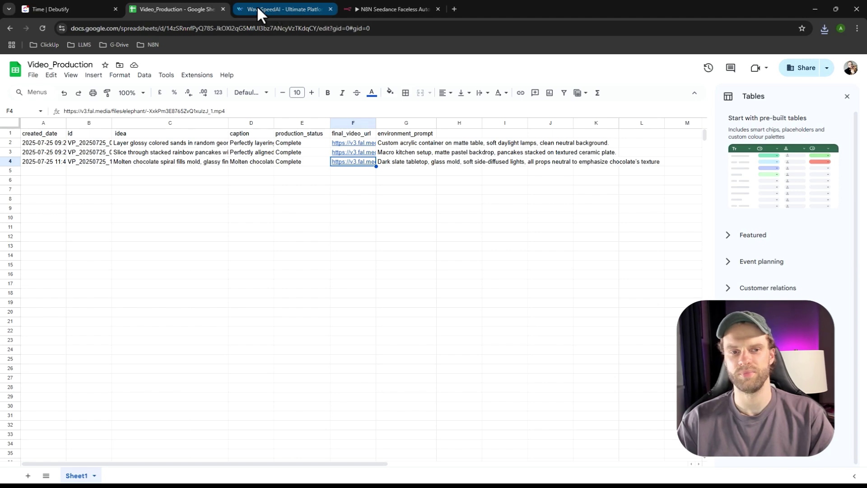
Return to the n8n workflow, search the node library for "blota" and "blo", and leave it without adding a node
{"action": "left_click", "coordinate": [381, 9]}
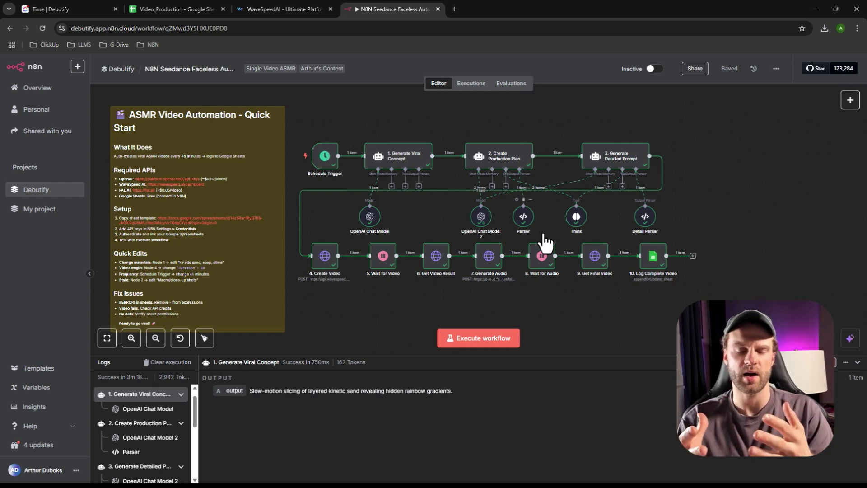
{"action": "right_click", "coordinate": [699, 181]}
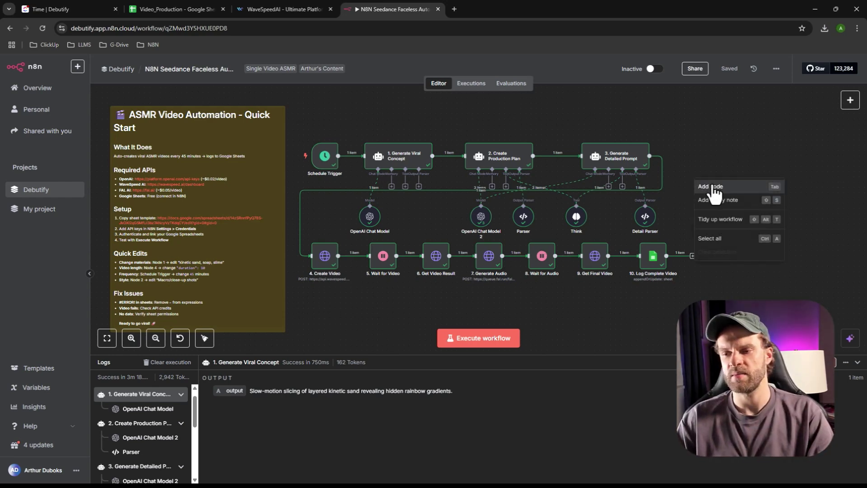
{"action": "left_click", "coordinate": [712, 184]}
{"action": "type", "text": "blota"}
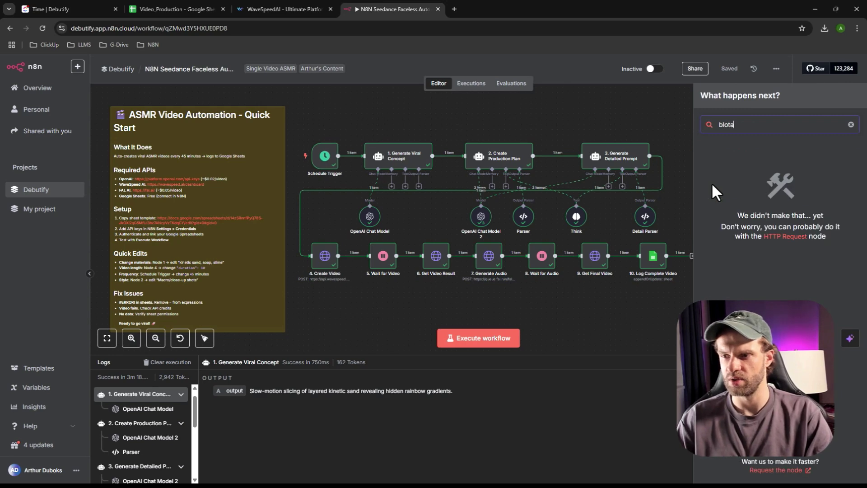
{"action": "key", "text": "BackSpace"}
{"action": "key", "text": "BackSpace"}
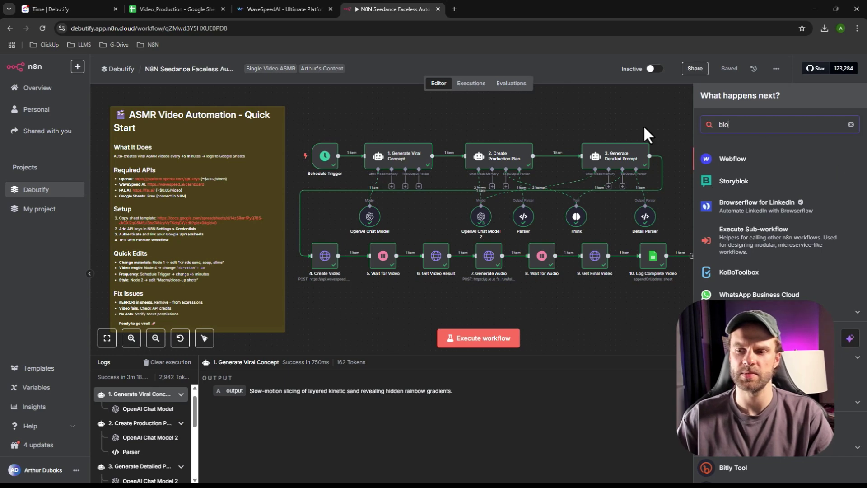
{"action": "left_click", "coordinate": [552, 124]}
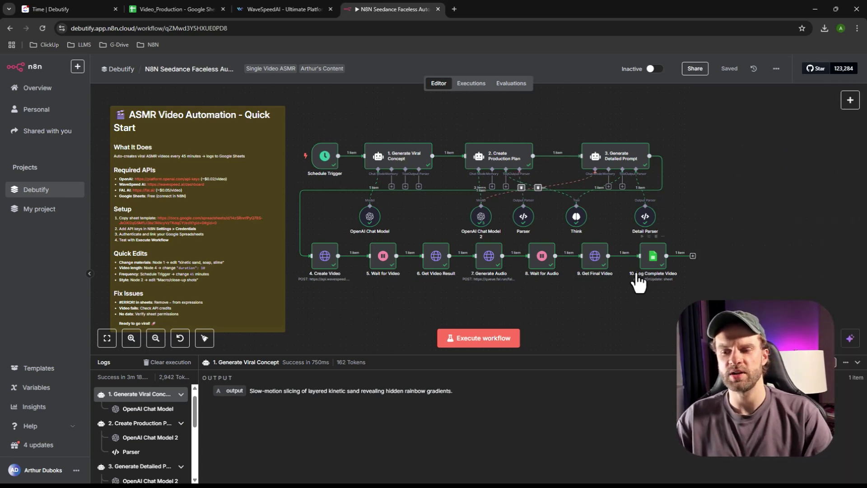